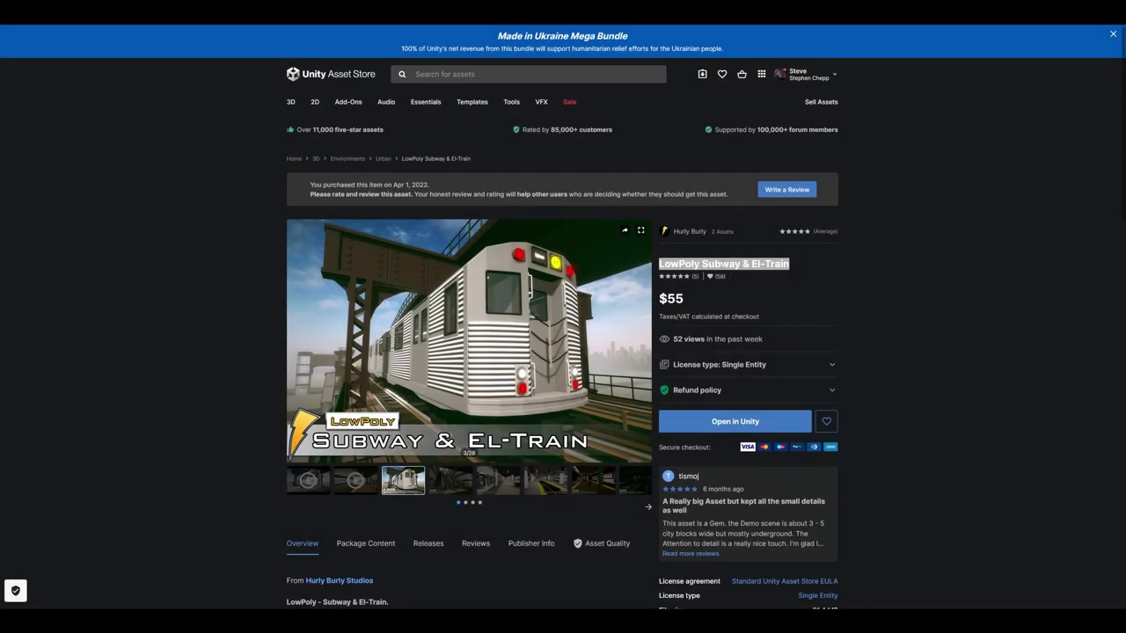
# Step: Highlight the asset title "LowPoly Subway & El-Train" on its store page
pyautogui.tripleClick(722, 264)
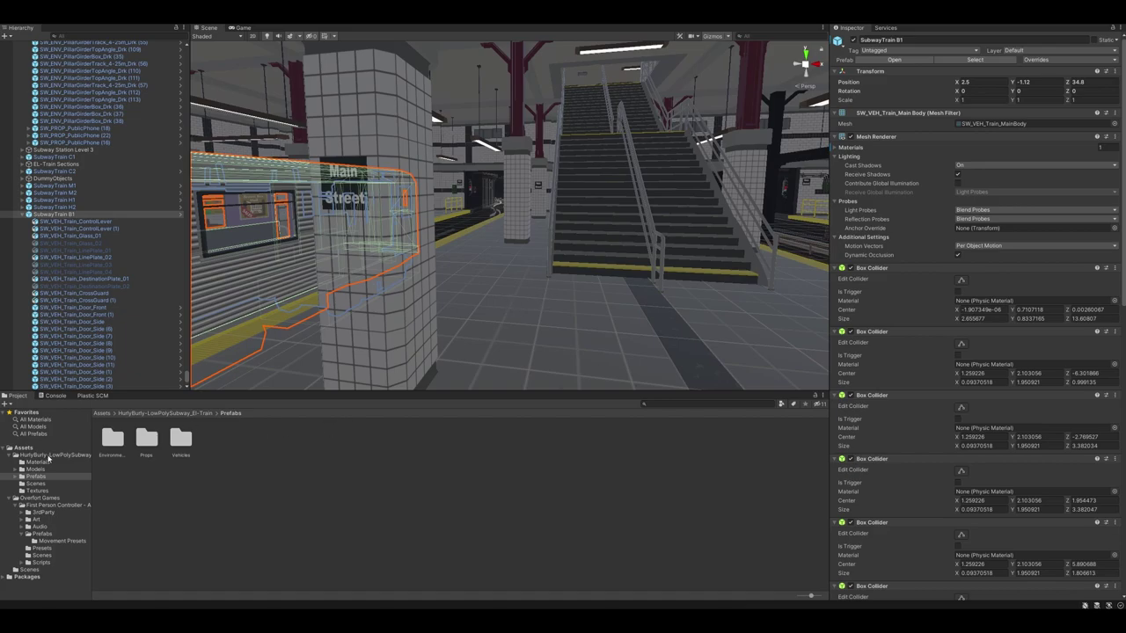
# Step: In Unity, inspect the Main Street station platform, selecting a floor tile and the rail tunnel piece at the platform's end
pyautogui.click(523, 294)
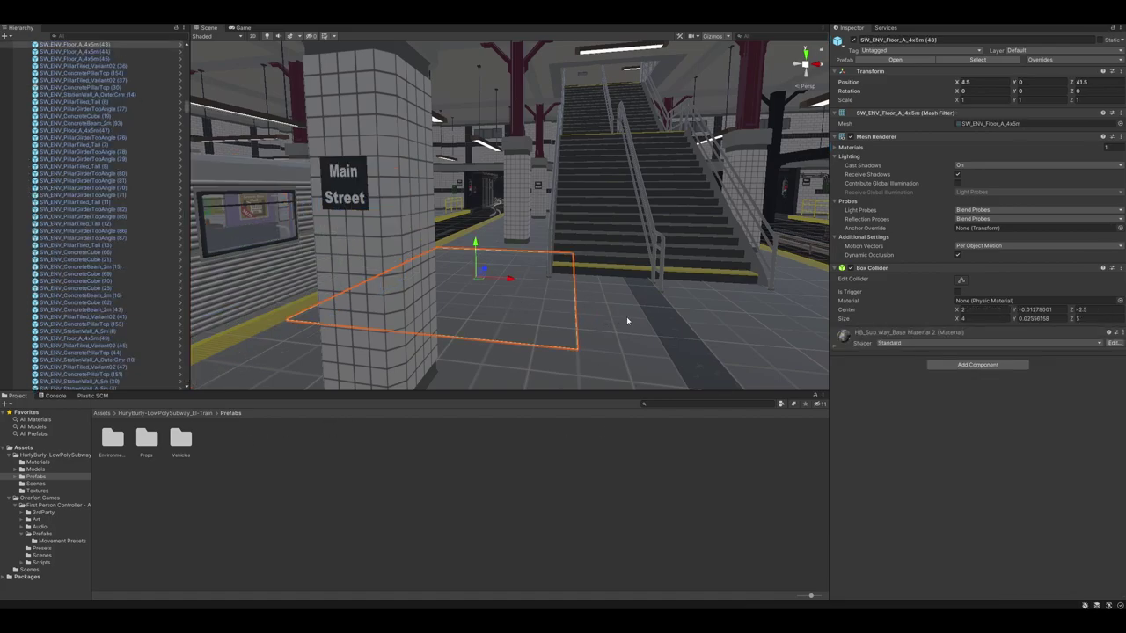
pyautogui.click(489, 197)
pyautogui.moveTo(597, 287); pyautogui.dragTo(344, 308, button='right')
pyautogui.moveTo(153, 316); pyautogui.dragTo(554, 293, button='right')
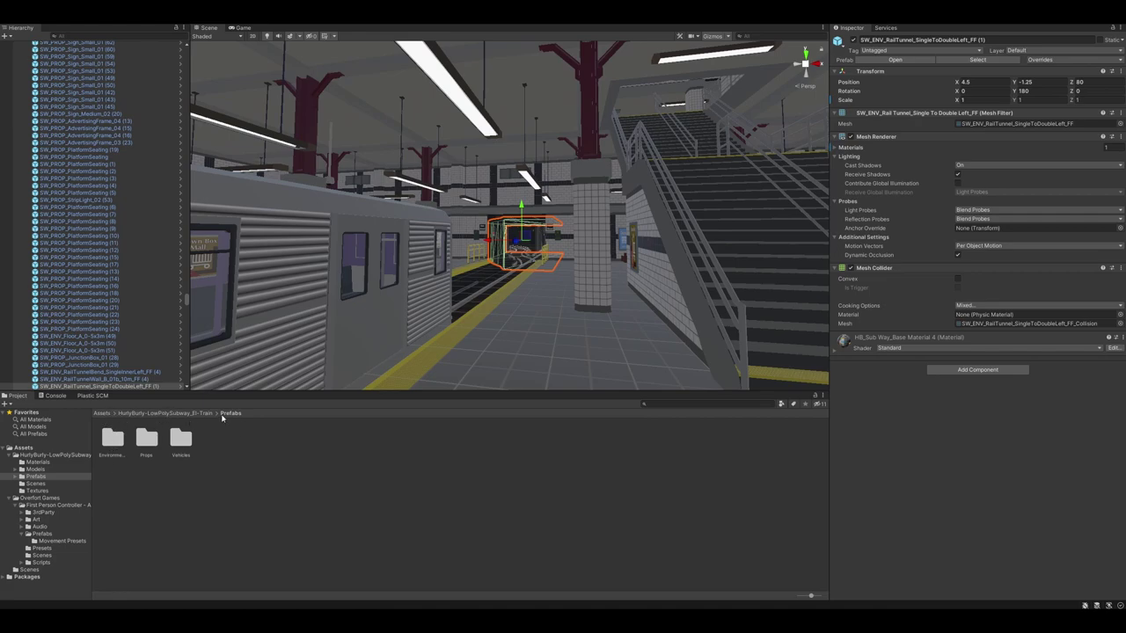
# Step: Open the Environment prefabs folder and preview SW_ENV_ConcreteBeam_1m and SW_ENV_EL_Station_Mezzanine_0D from different angles
pyautogui.doubleClick(121, 444)
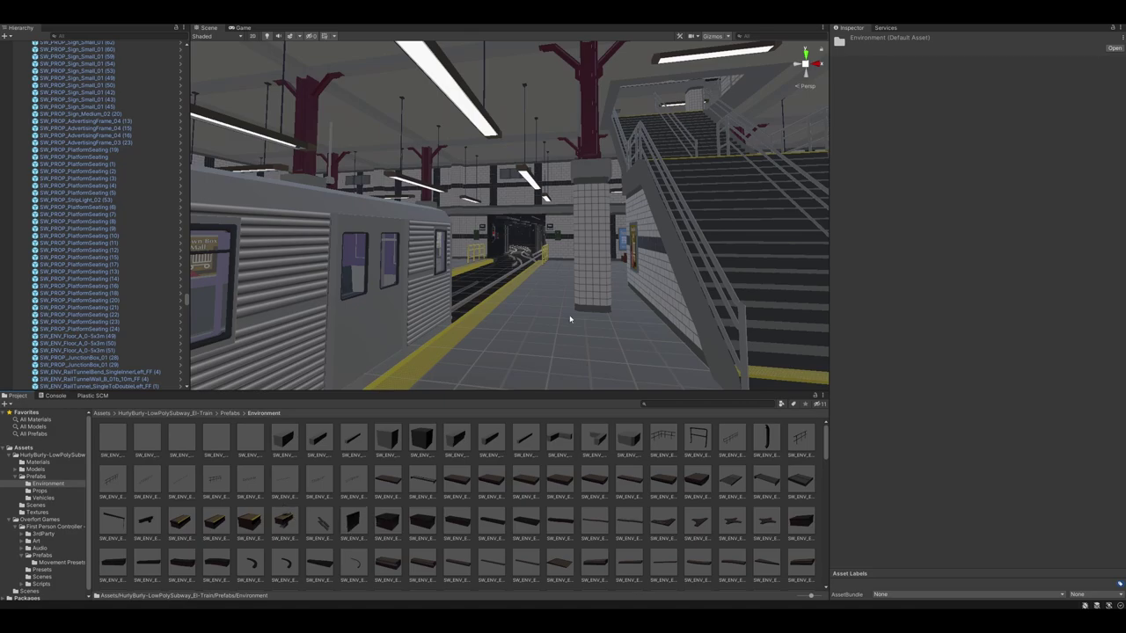
pyautogui.moveTo(556, 311)
pyautogui.mouseDown(button='right')
pyautogui.moveTo(618, 312)
pyautogui.moveTo(490, 322)
pyautogui.moveTo(542, 324)
pyautogui.mouseUp(button='right')
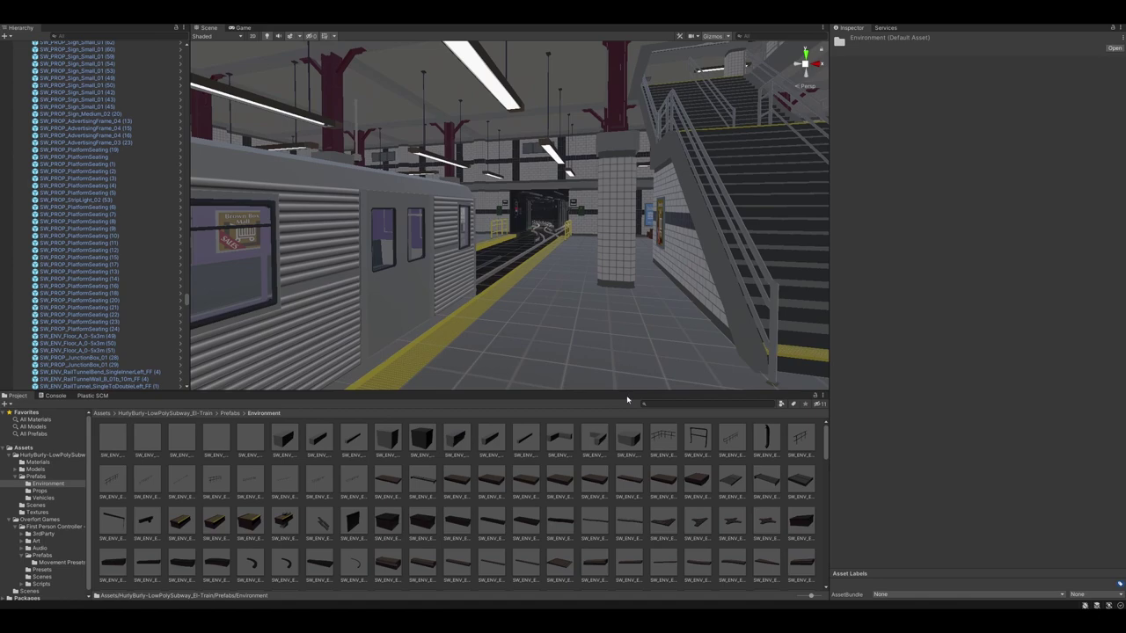
pyautogui.click(282, 437)
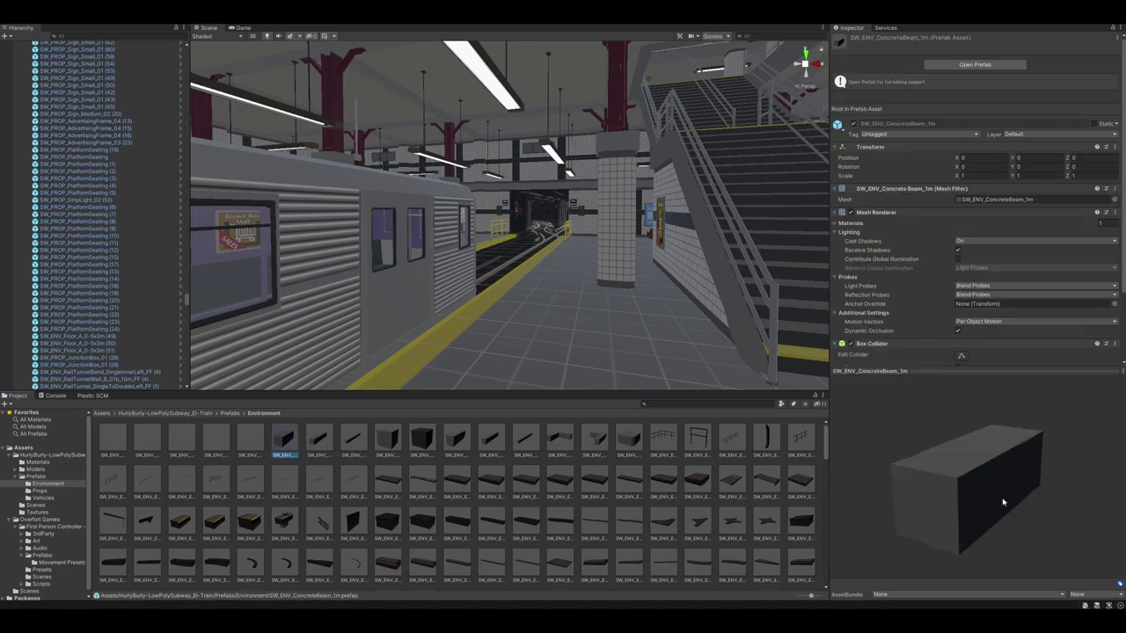
pyautogui.moveTo(1003, 502); pyautogui.dragTo(879, 523)
pyautogui.click(560, 479)
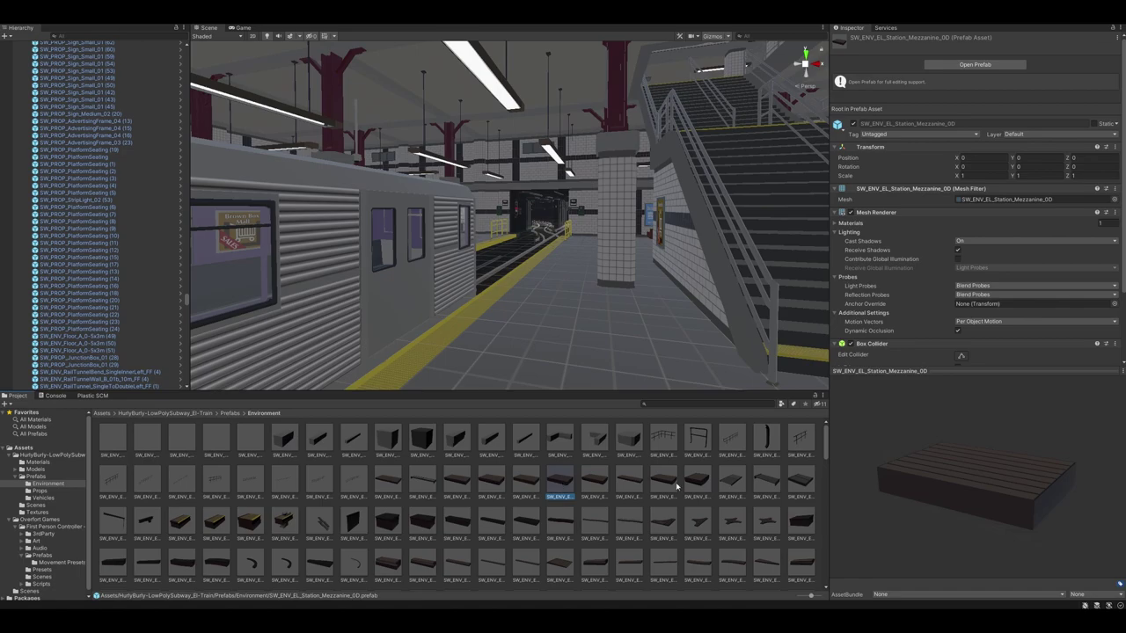
pyautogui.moveTo(924, 483); pyautogui.dragTo(889, 489)
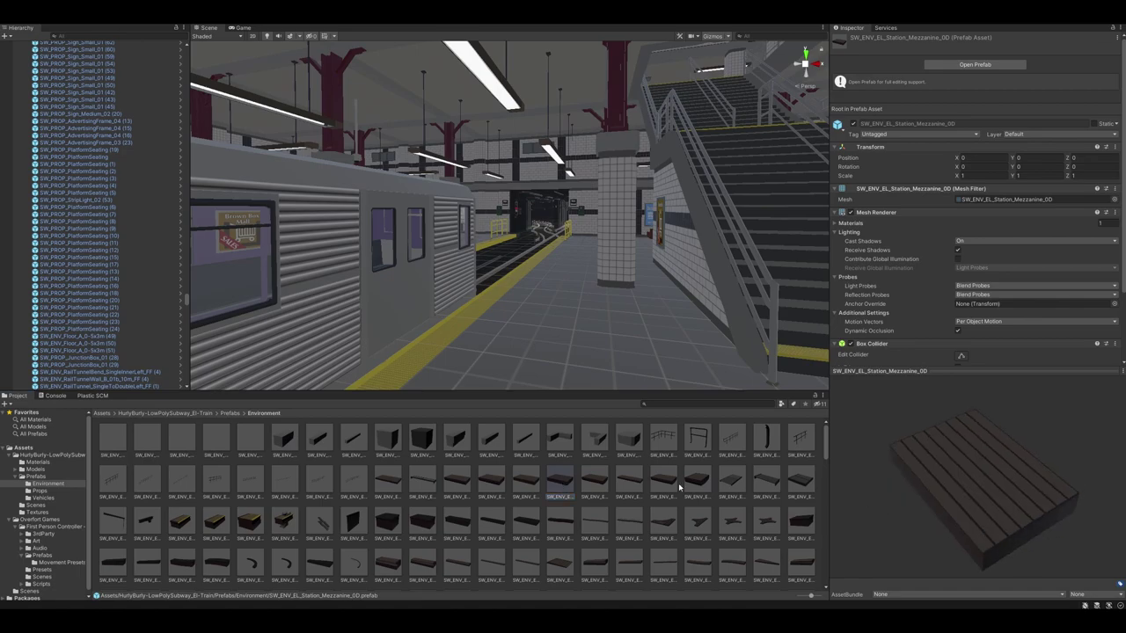
# Step: Preview a yellow-edged elevated-station piece and the SW_ENV_EL_StationStair prefab from different angles
pyautogui.click(216, 524)
pyautogui.moveTo(924, 499)
pyautogui.mouseDown()
pyautogui.moveTo(913, 521)
pyautogui.moveTo(975, 475)
pyautogui.moveTo(1011, 466)
pyautogui.moveTo(994, 502)
pyautogui.moveTo(913, 473)
pyautogui.moveTo(1014, 474)
pyautogui.moveTo(933, 485)
pyautogui.mouseUp()
pyautogui.click(319, 524)
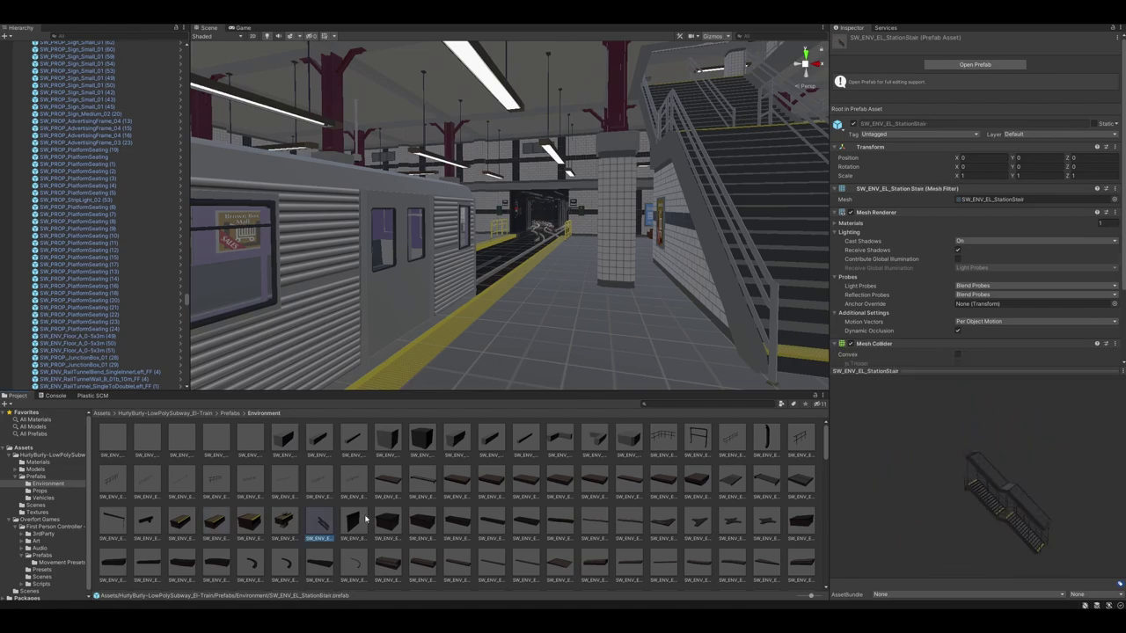
pyautogui.moveTo(873, 505); pyautogui.dragTo(996, 518)
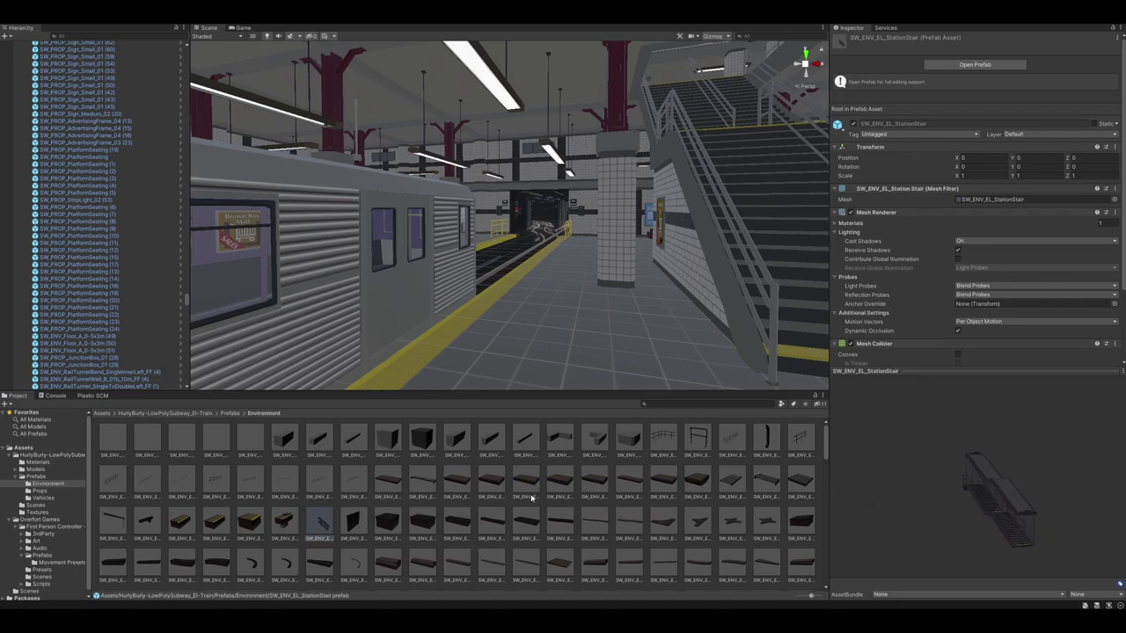
# Step: Preview the SW_ENV_Escalator_8Step_base and SW_ENV_Escalator_4Step prefabs, rotating each one
pyautogui.scroll(-3, 475, 514)
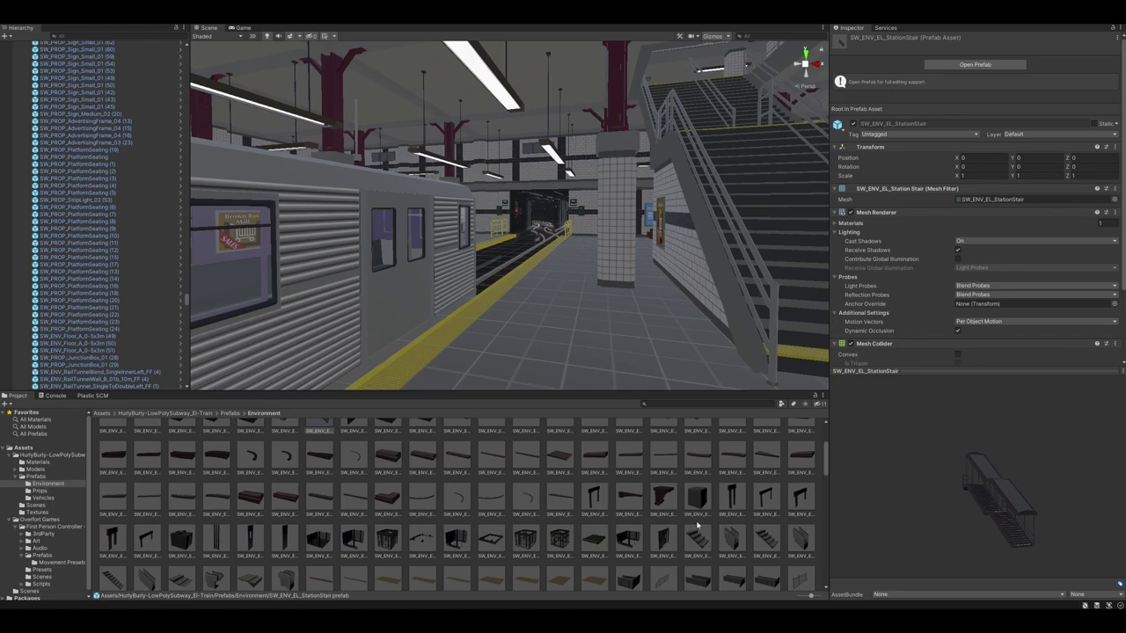
pyautogui.scroll(-2, 688, 521)
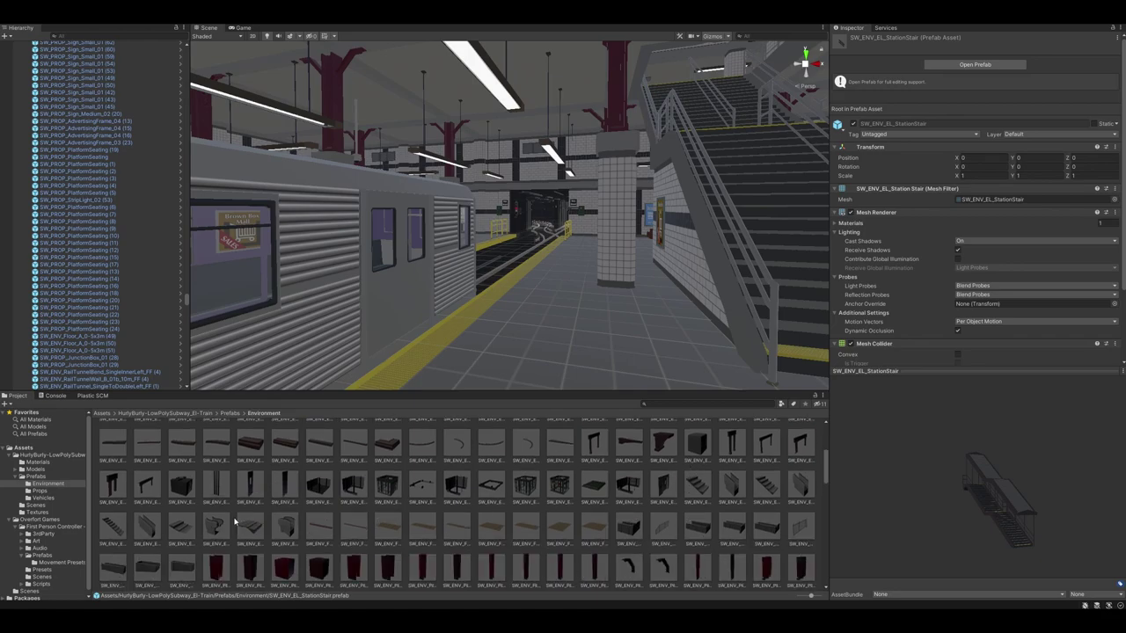
pyautogui.click(146, 526)
pyautogui.moveTo(932, 510); pyautogui.dragTo(1032, 501)
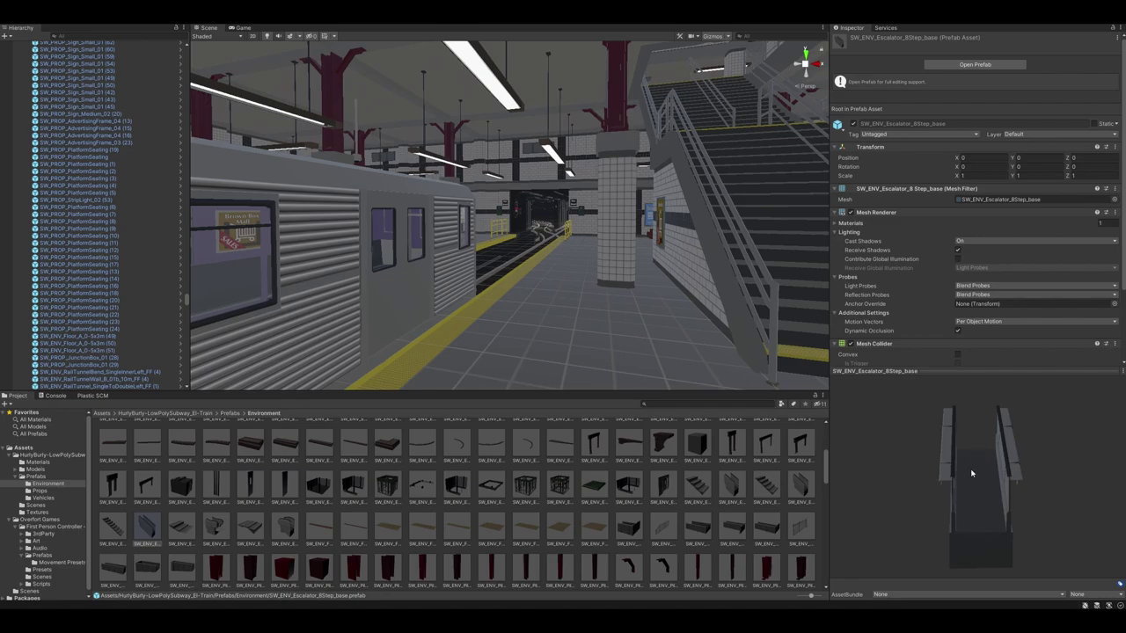
pyautogui.click(696, 486)
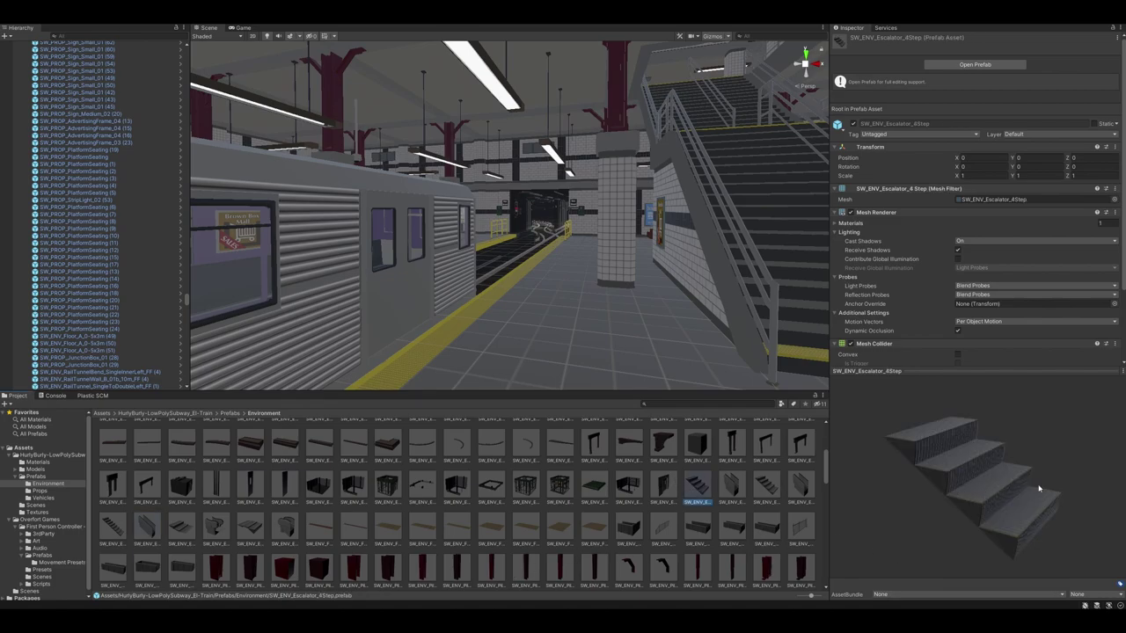
pyautogui.moveTo(925, 476)
pyautogui.mouseDown()
pyautogui.moveTo(882, 465)
pyautogui.moveTo(924, 478)
pyautogui.mouseUp()
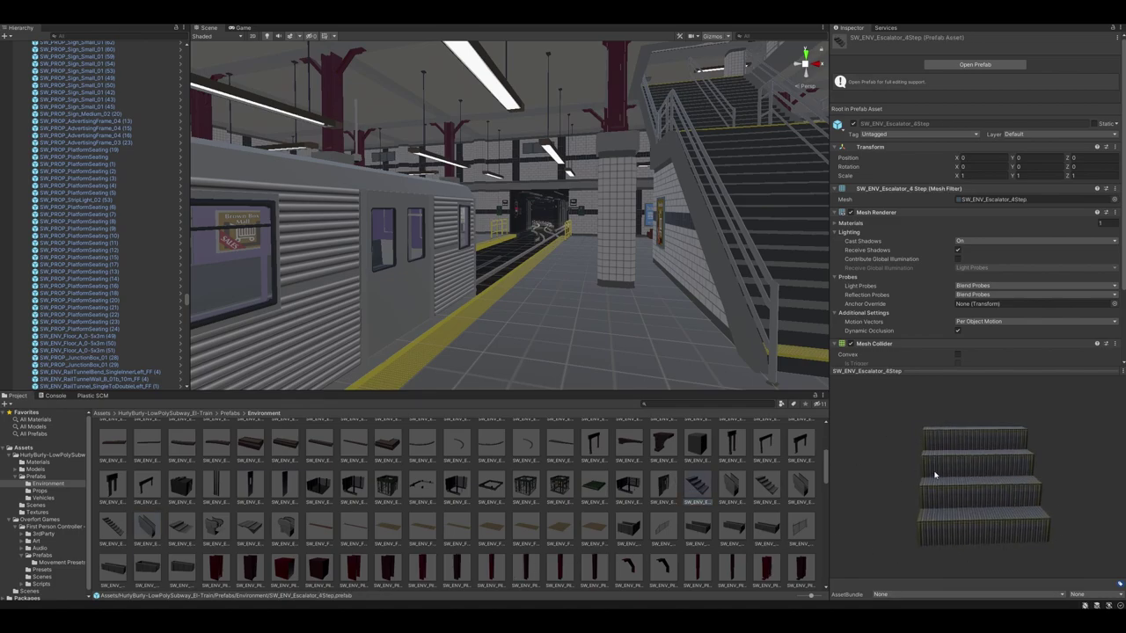
# Step: View the tunnel end of the platform and preview SW_ENV_Escalator_4Step_Base from several sides
pyautogui.moveTo(568, 265); pyautogui.dragTo(576, 230, button='right')
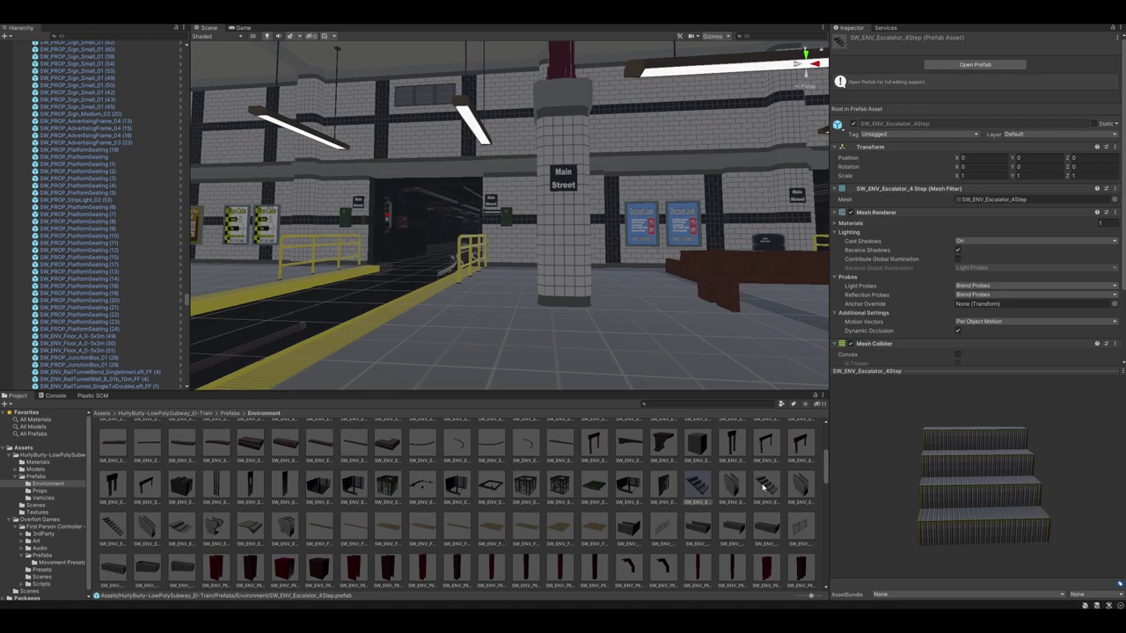
pyautogui.click(731, 488)
pyautogui.moveTo(888, 466); pyautogui.dragTo(962, 514)
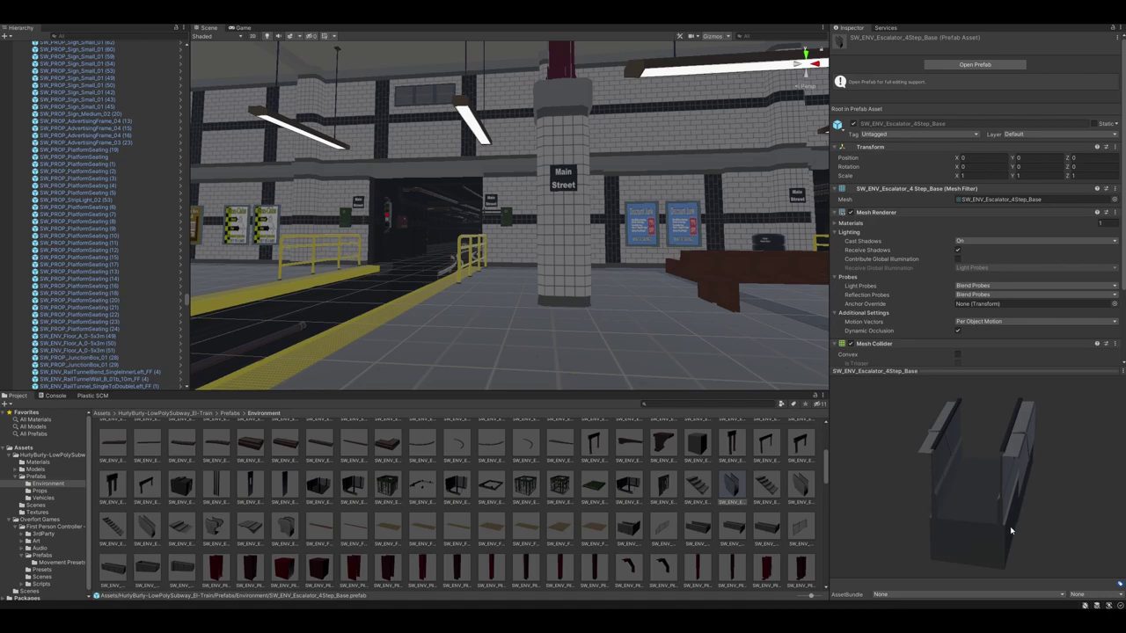
pyautogui.moveTo(962, 502); pyautogui.dragTo(910, 477)
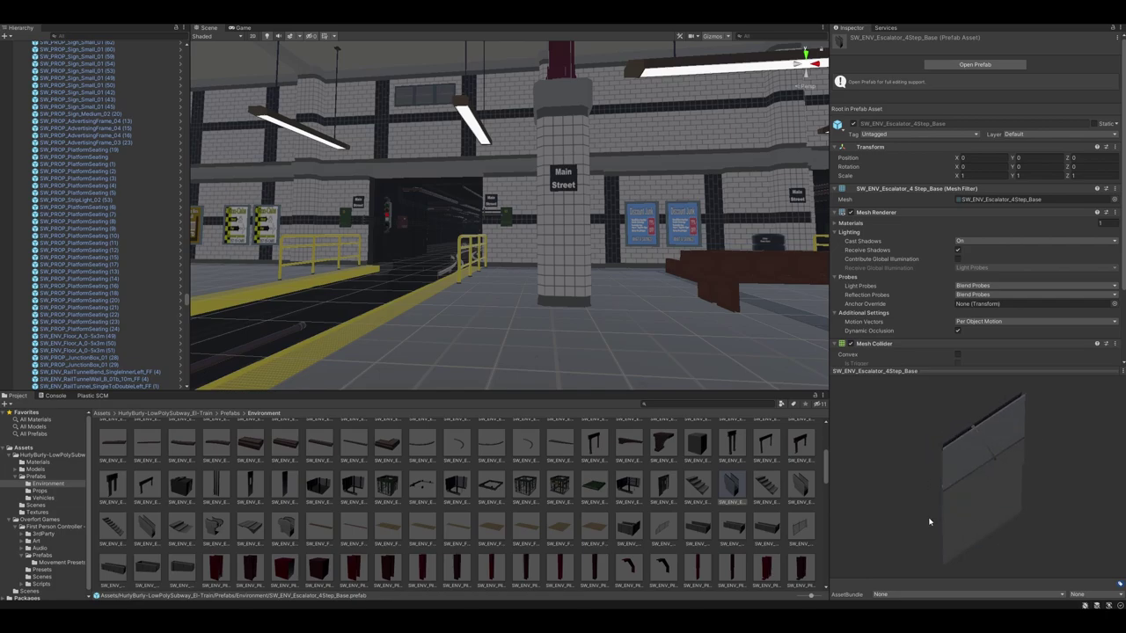
# Step: Preview SW_ENV_OpenTunnel_Riser_Single_End and the prefab just before the four-step escalator, rotating each one
pyautogui.click(632, 527)
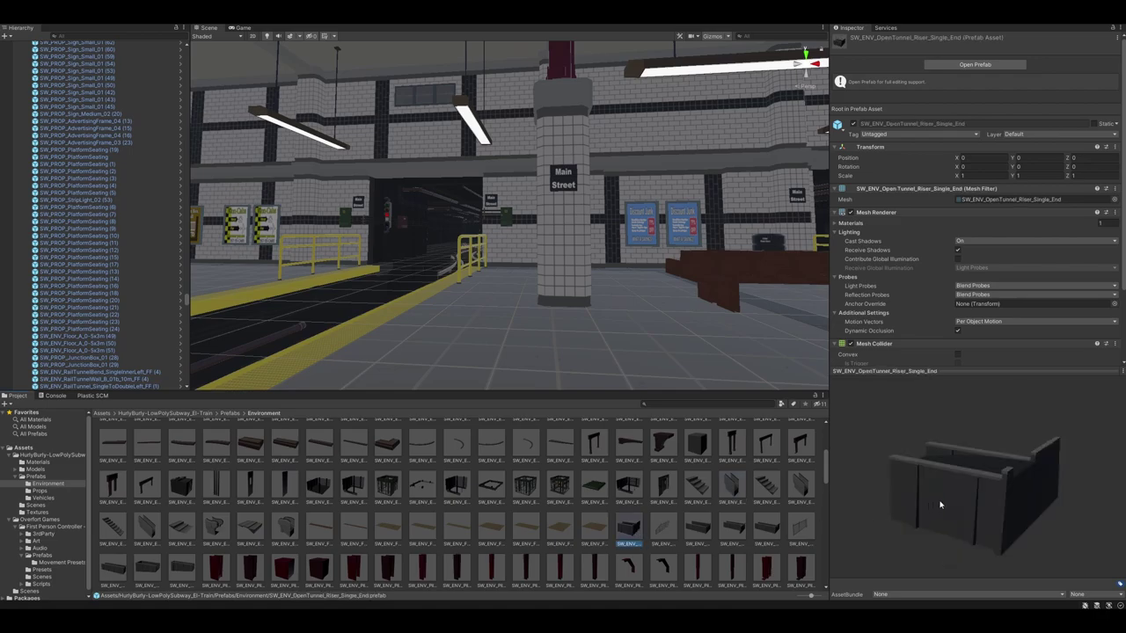
pyautogui.moveTo(942, 501); pyautogui.dragTo(901, 524)
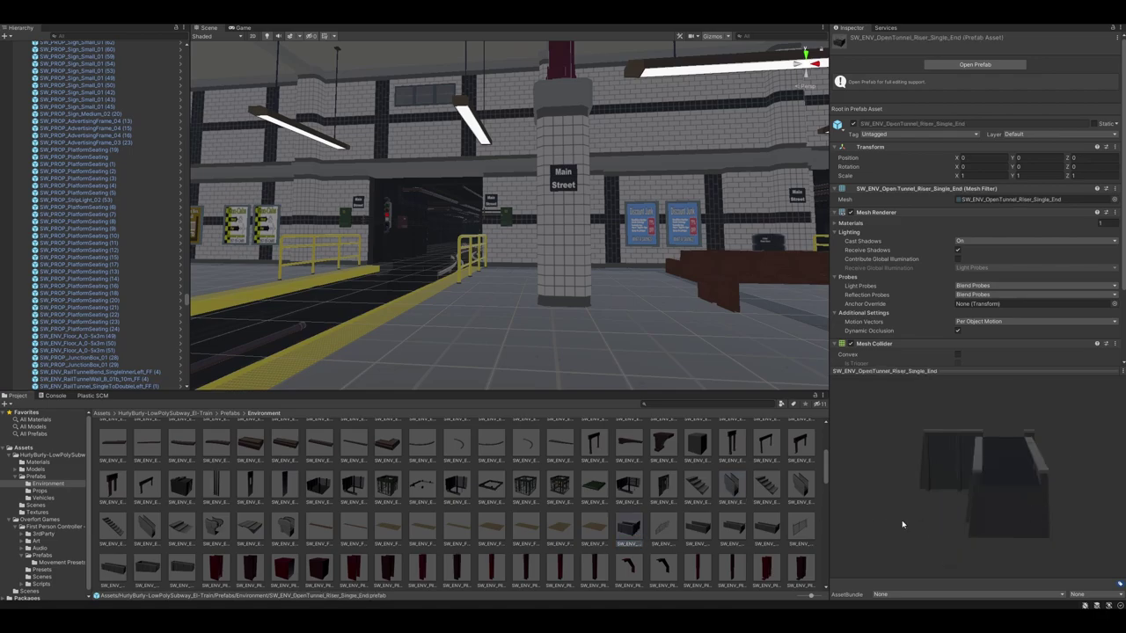
pyautogui.click(664, 486)
pyautogui.moveTo(976, 485)
pyautogui.mouseDown()
pyautogui.moveTo(941, 482)
pyautogui.moveTo(956, 475)
pyautogui.moveTo(972, 492)
pyautogui.moveTo(994, 483)
pyautogui.mouseUp()
# Step: Select SubwayTrain B1 at the platform and look through its child parts, including doors, plates, seating and wheels
pyautogui.moveTo(656, 235); pyautogui.dragTo(545, 248, button='right')
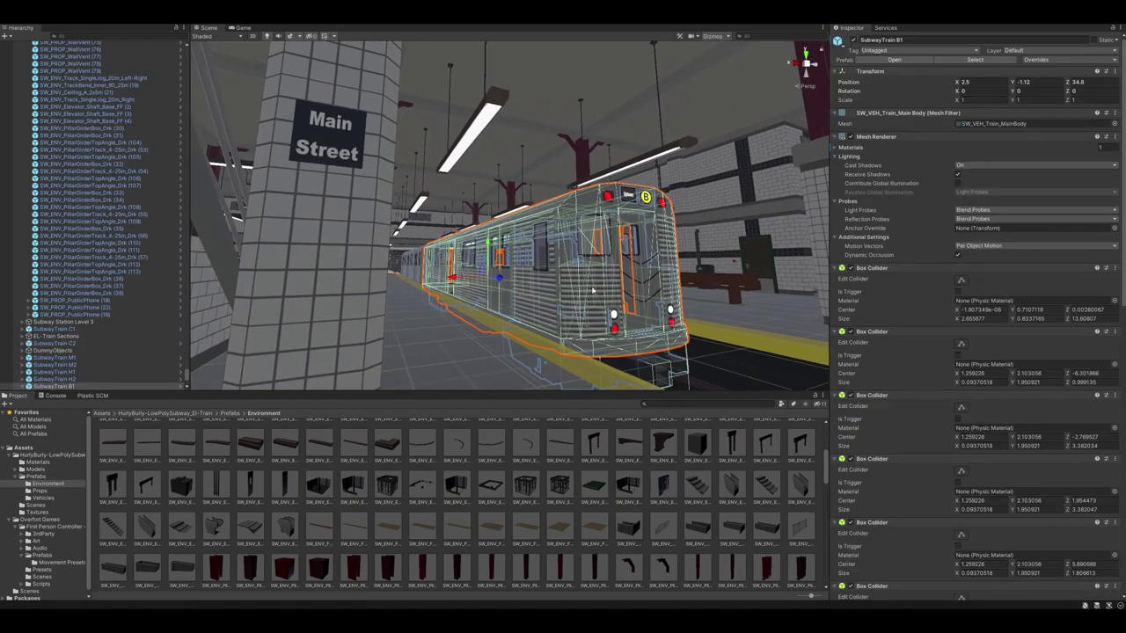
pyautogui.moveTo(592, 290); pyautogui.dragTo(664, 302, button='right')
pyautogui.press('w')
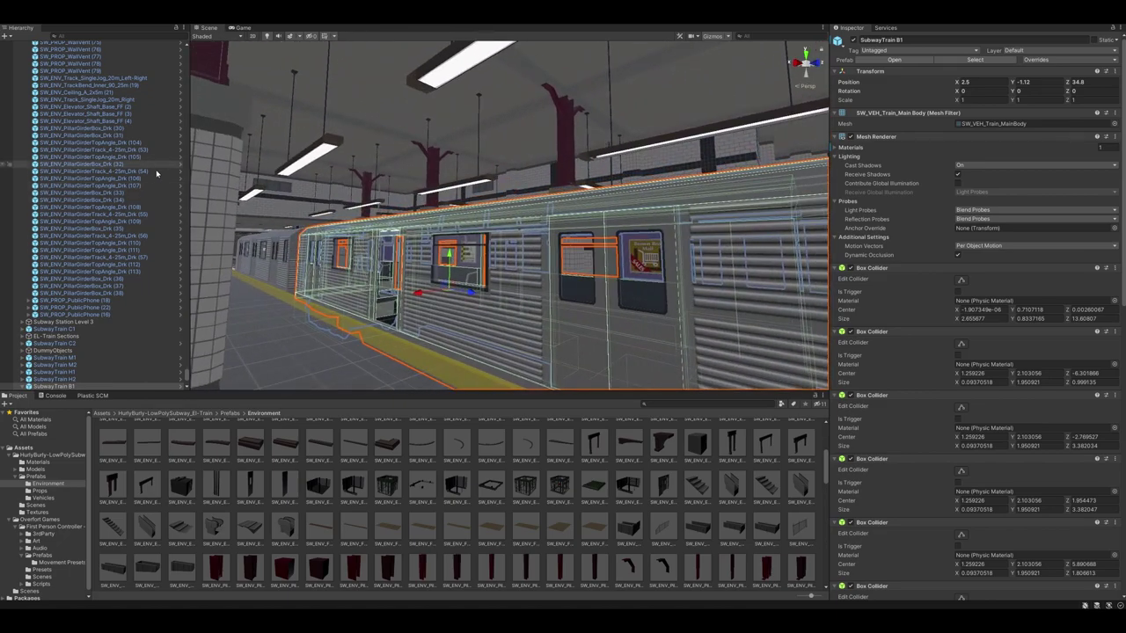
pyautogui.scroll(-4, 91, 317)
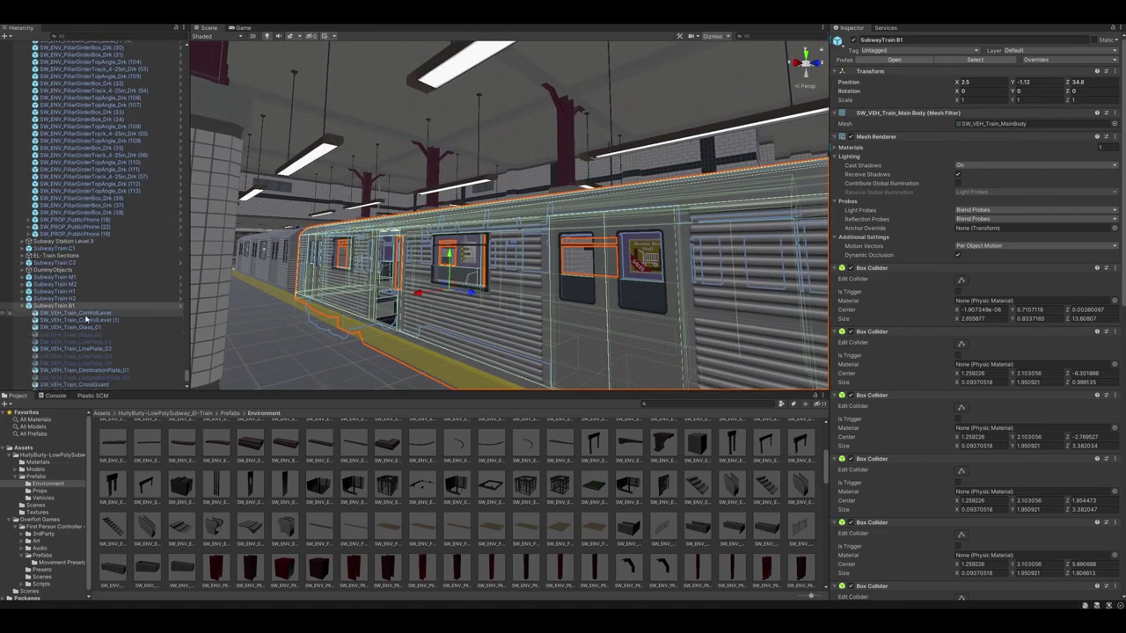
pyautogui.scroll(-3, 86, 321)
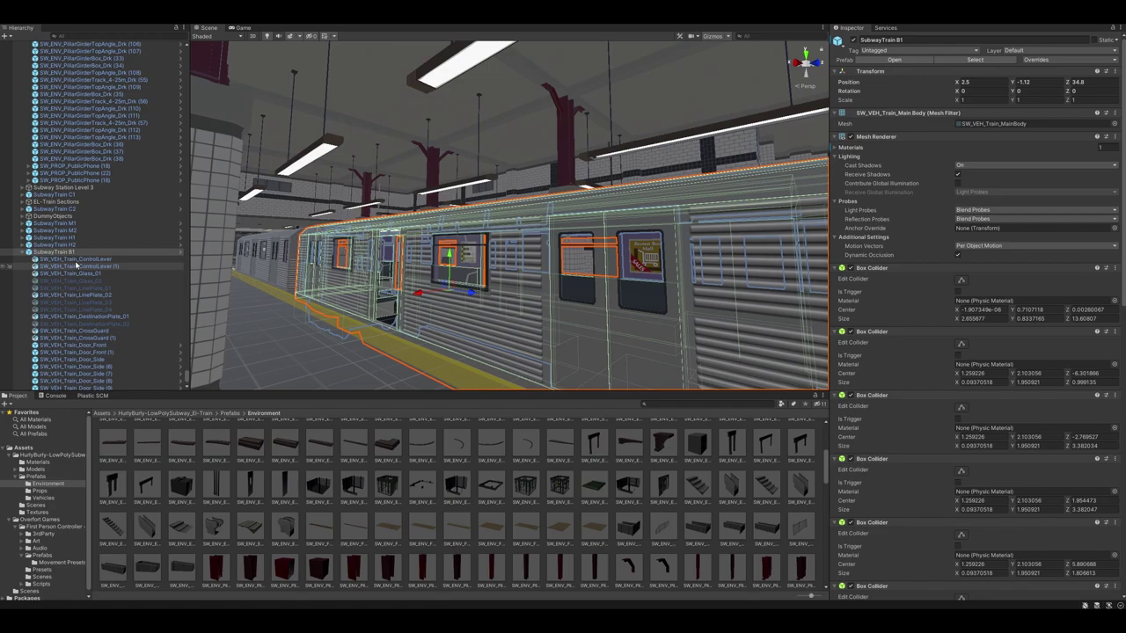
pyautogui.scroll(-5, 71, 300)
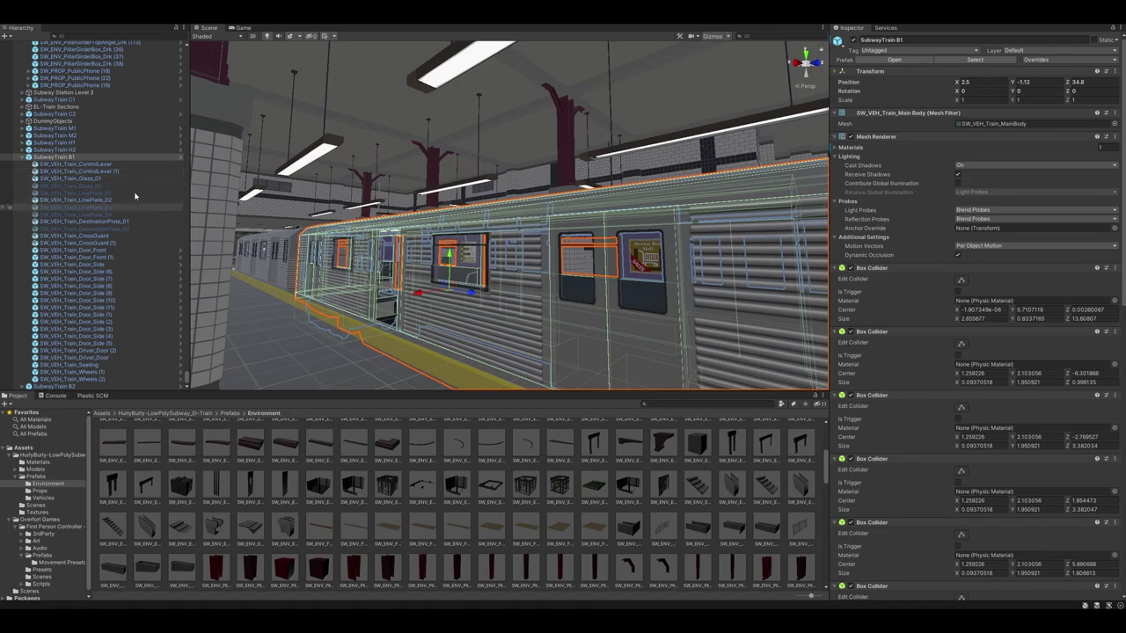
# Step: Fly along the platform to view the train's open side door and the station beyond
pyautogui.moveTo(385, 302); pyautogui.dragTo(297, 319, button='right')
pyautogui.press('w')
pyautogui.press('e')
pyautogui.press('a')
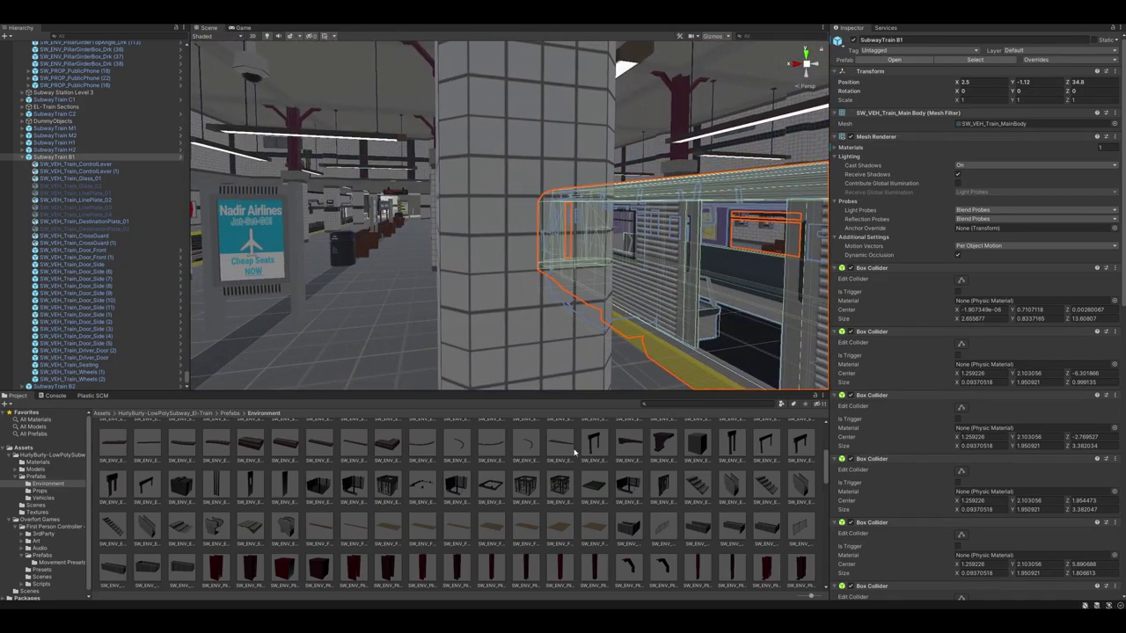
# Step: Preview the elevator shaft prefabs one after another, from SW_ENV_Elevator_Shaft_Base_FF through SW_ENV_Elevator_Shaft_StreetLevel_FF
pyautogui.scroll(-1, 594, 493)
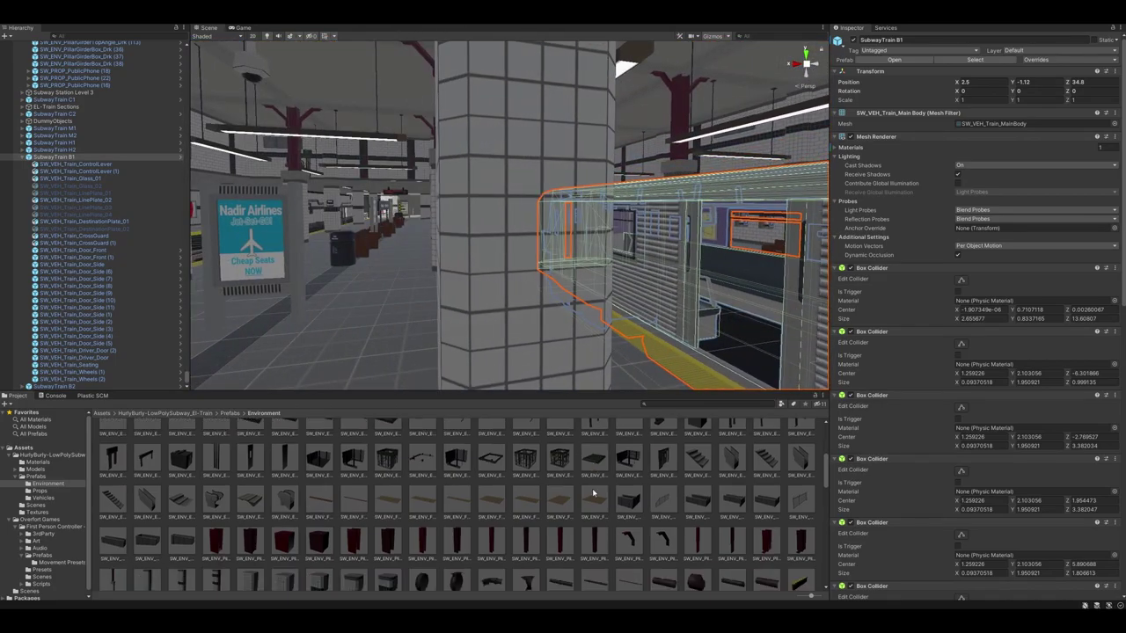
pyautogui.click(353, 462)
pyautogui.moveTo(985, 479)
pyautogui.mouseDown()
pyautogui.moveTo(922, 481)
pyautogui.moveTo(967, 485)
pyautogui.mouseUp()
pyautogui.click(319, 459)
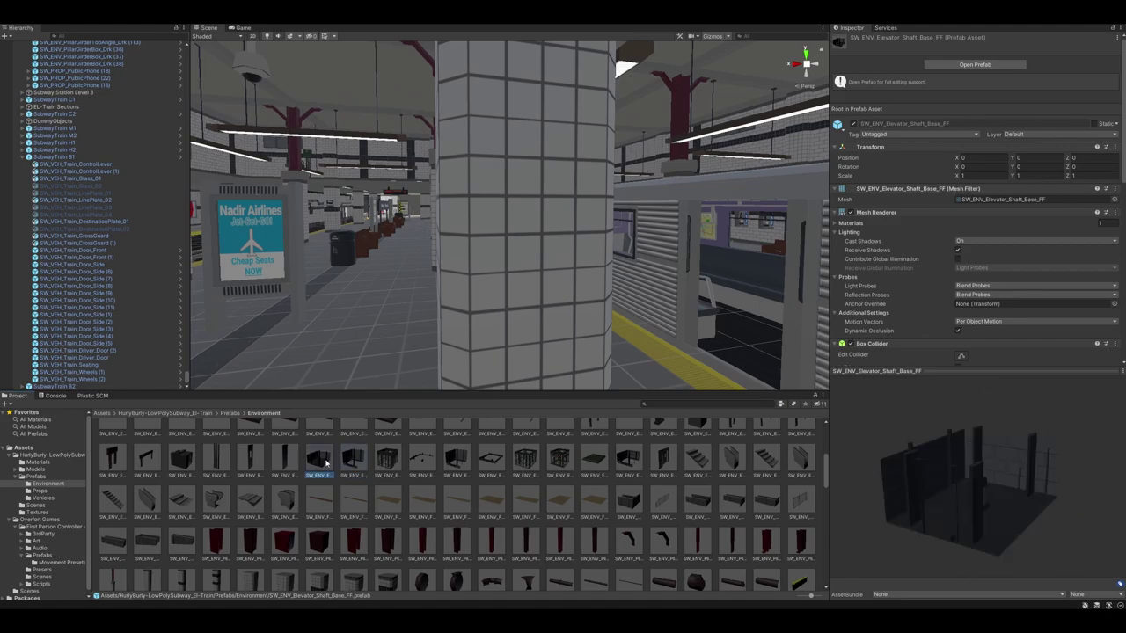
pyautogui.press('Right')
pyautogui.press('Right')
pyautogui.press('Right')
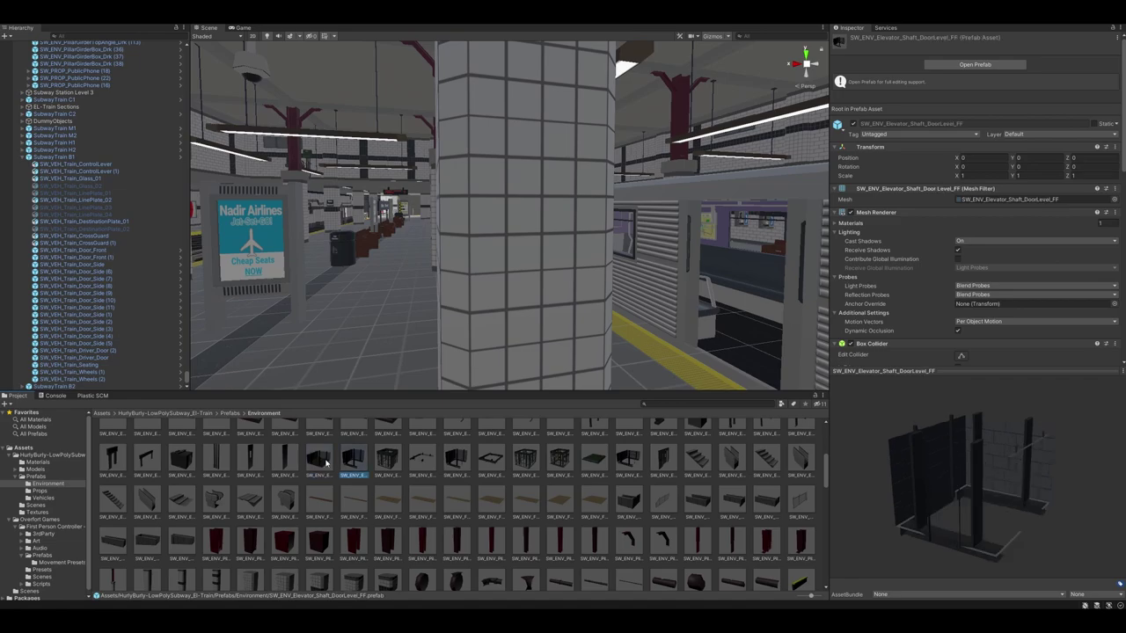
pyautogui.press('Right')
pyautogui.press('Right')
pyautogui.press('Right')
pyautogui.press('Right')
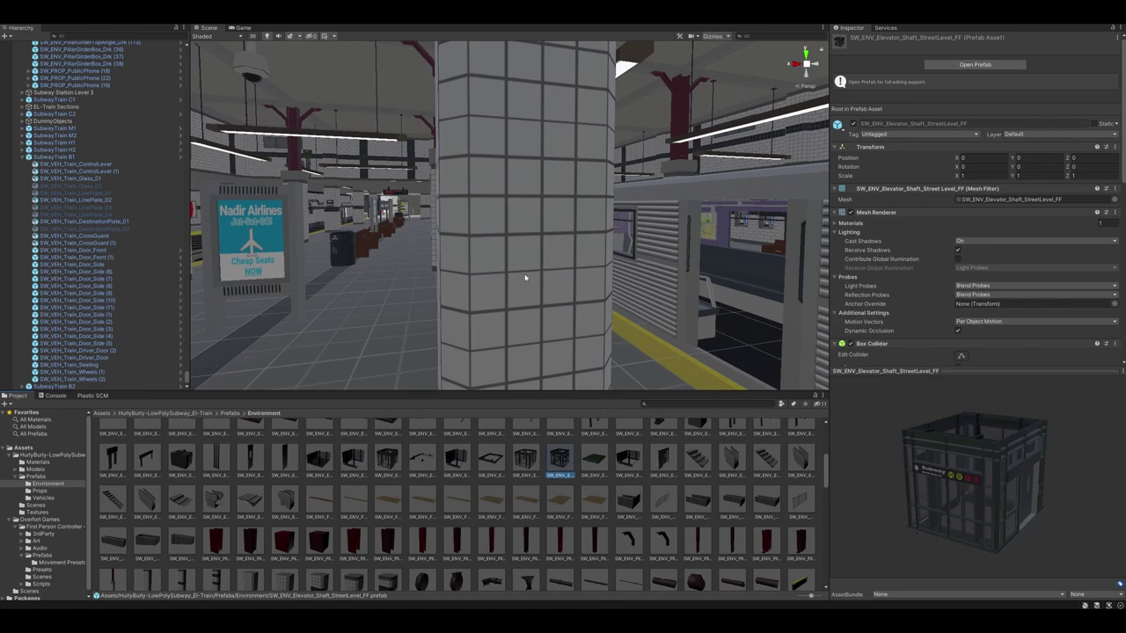
# Step: Tour the scene past the train's windows and the public phone on the tiled wall to a platform overview
pyautogui.moveTo(550, 265); pyautogui.dragTo(495, 182, button='right')
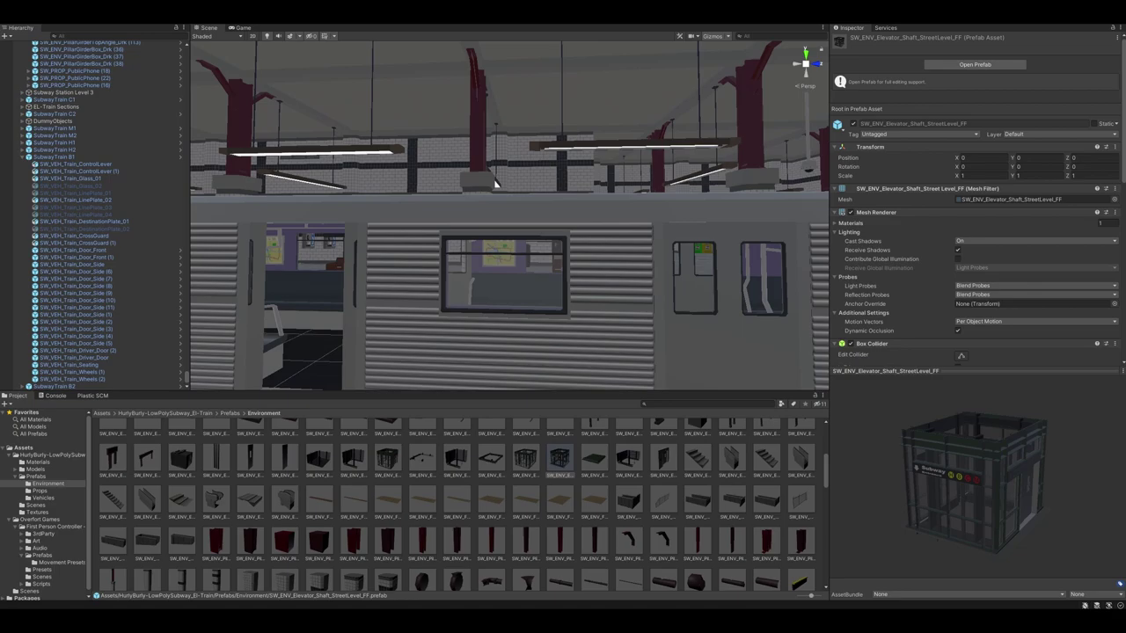
pyautogui.moveTo(689, 283); pyautogui.dragTo(402, 228, button='right')
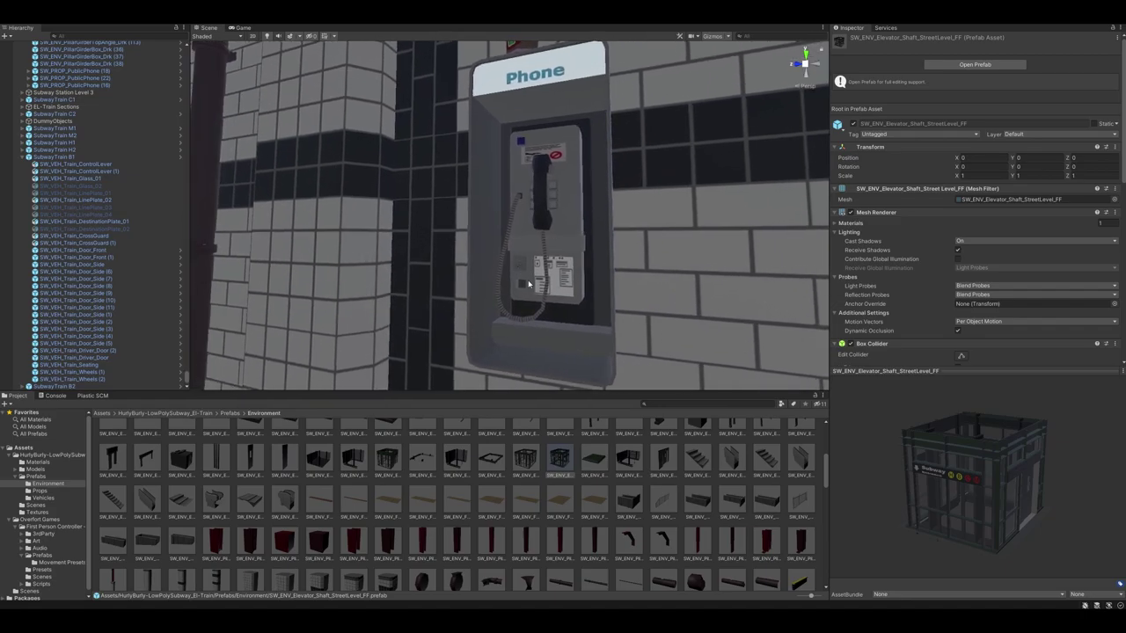
pyautogui.moveTo(526, 283); pyautogui.dragTo(4, 195, button='right')
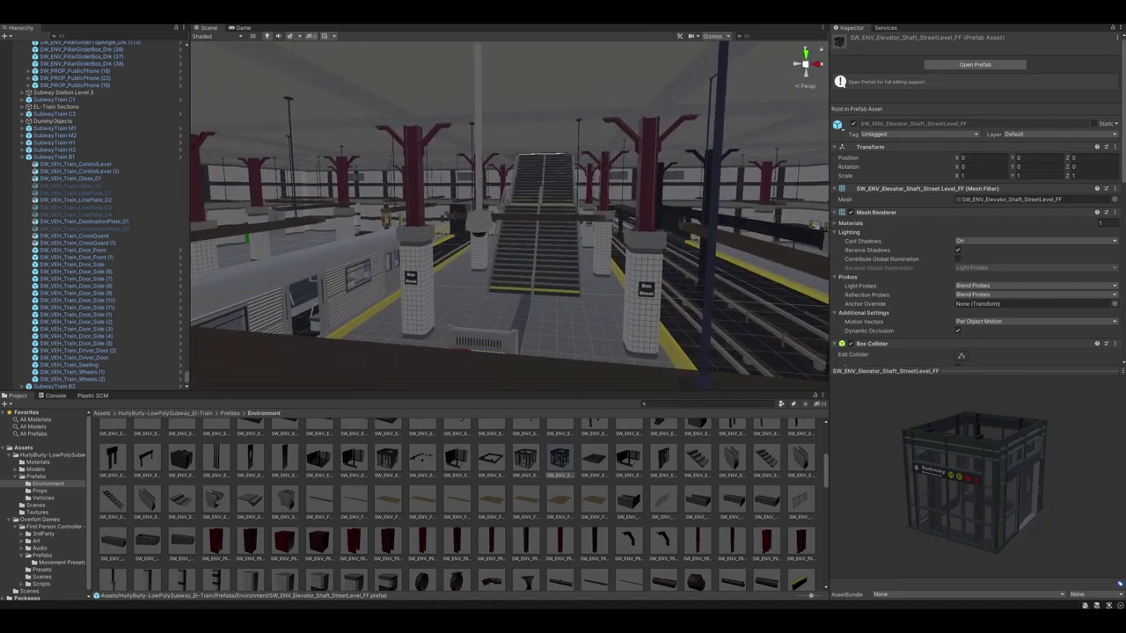
# Step: Inspect the ceiling-mounted security camera up close, selecting the camera and its extension pole
pyautogui.moveTo(552, 251)
pyautogui.mouseDown(button='right')
pyautogui.moveTo(445, 221)
pyautogui.moveTo(285, 222)
pyautogui.moveTo(511, 177)
pyautogui.moveTo(566, 241)
pyautogui.mouseUp(button='right')
pyautogui.click(555, 281)
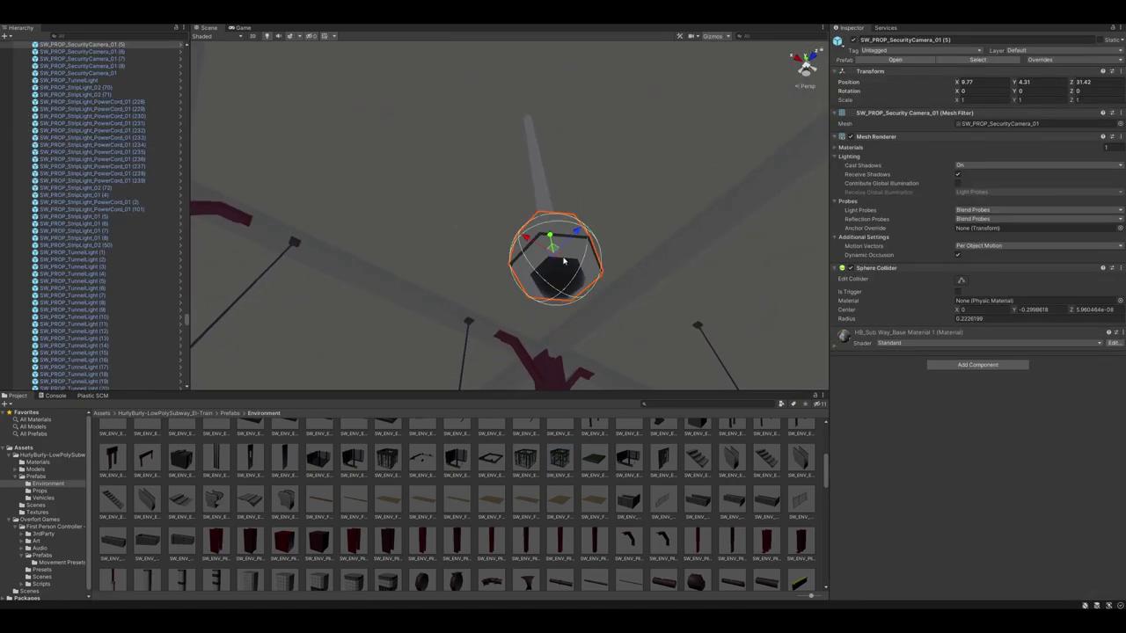
pyautogui.click(535, 165)
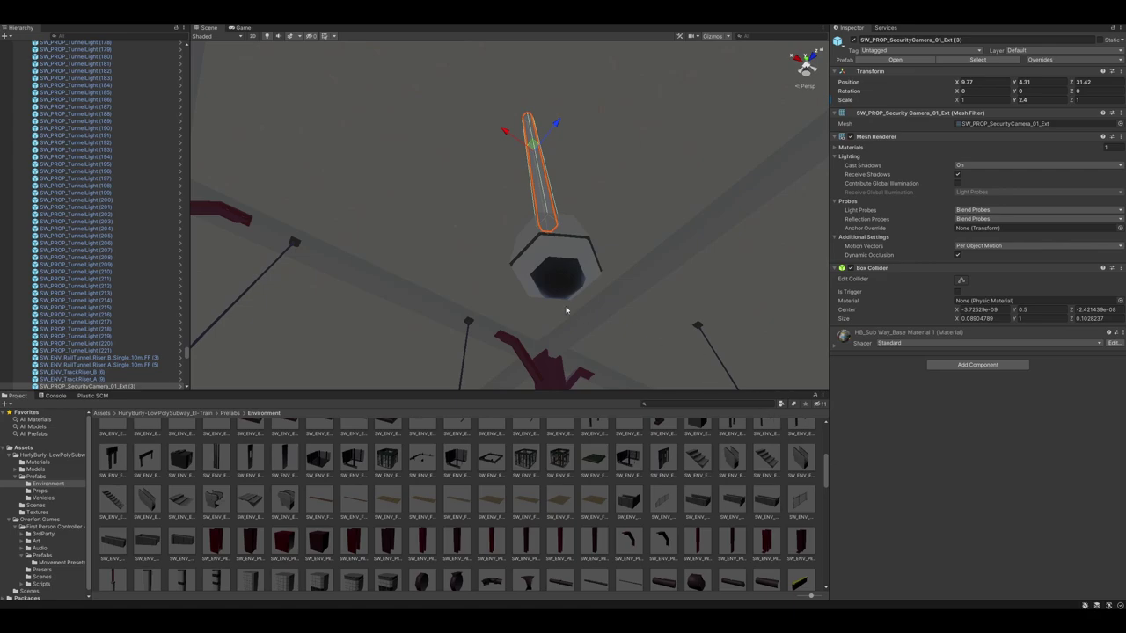
# Step: Select the ceiling-mounted security camera, return to the platform view, and select the subway train beside it
pyautogui.click(544, 264)
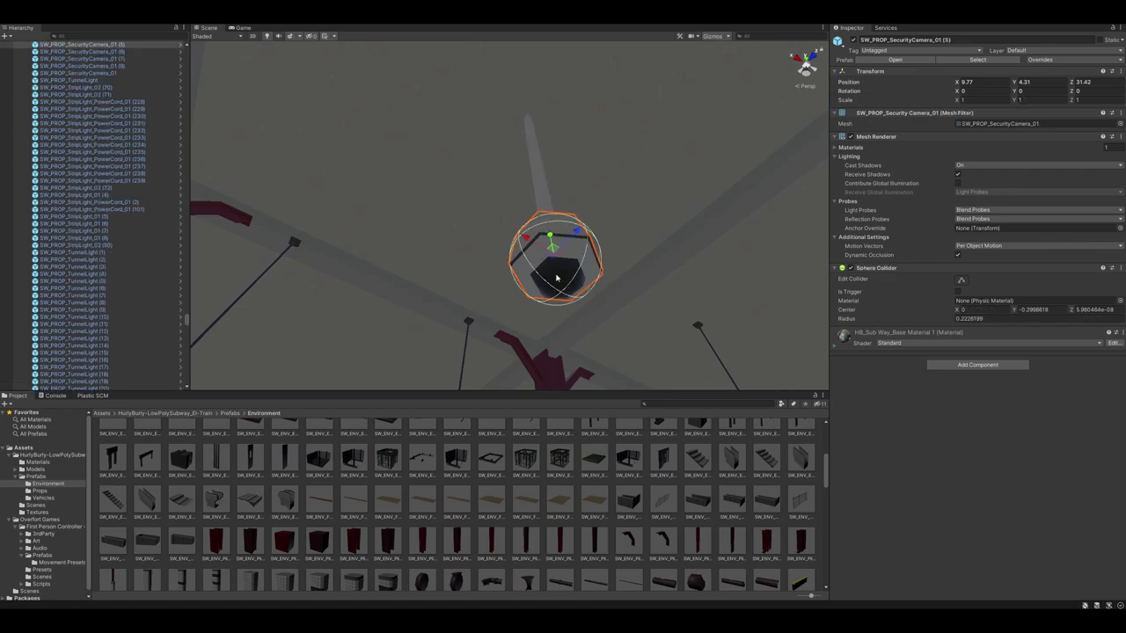
pyautogui.moveTo(646, 327); pyautogui.dragTo(327, 249, button='right')
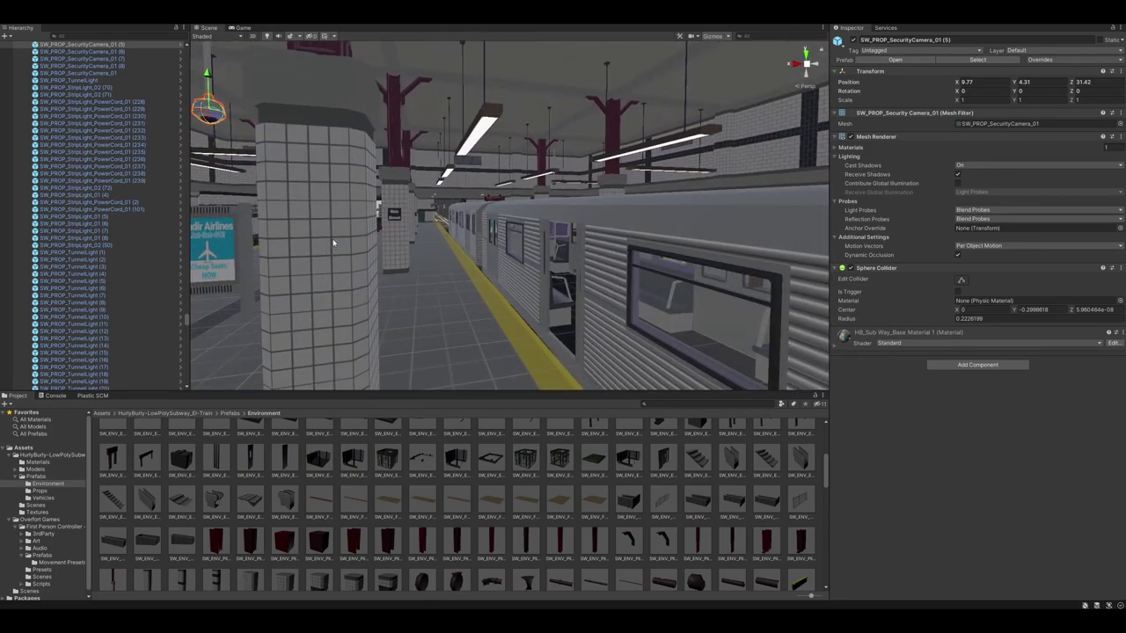
pyautogui.click(664, 229)
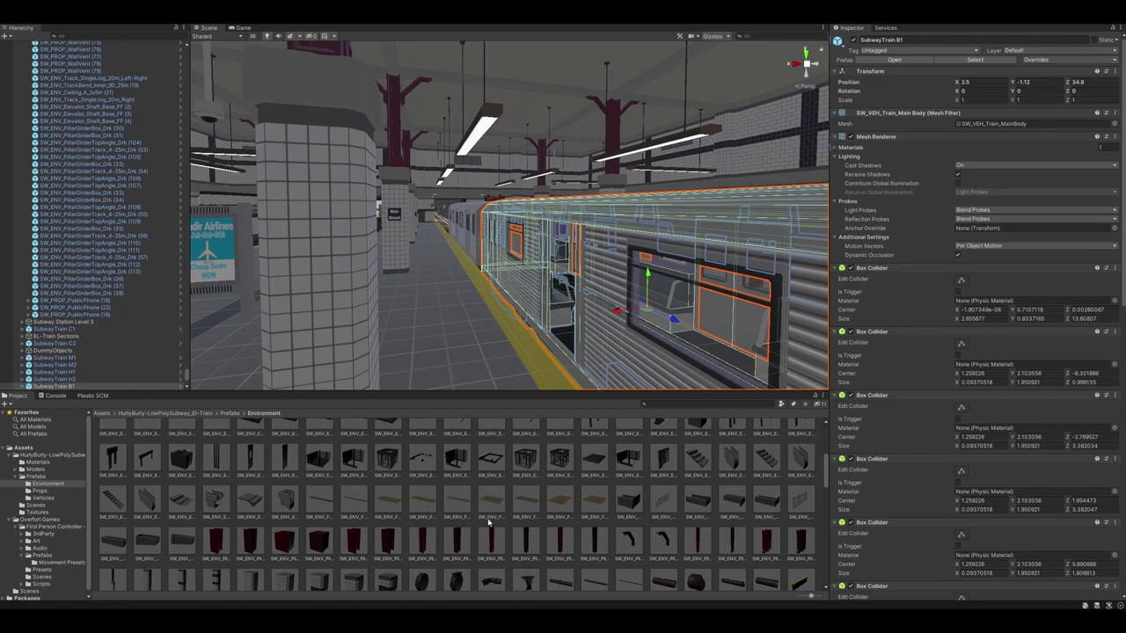
# Step: Preview the SW_ENV_PipeCollarToWall prefab and rotate its model to see it face-on
pyautogui.scroll(-1, 490, 522)
pyautogui.click(455, 557)
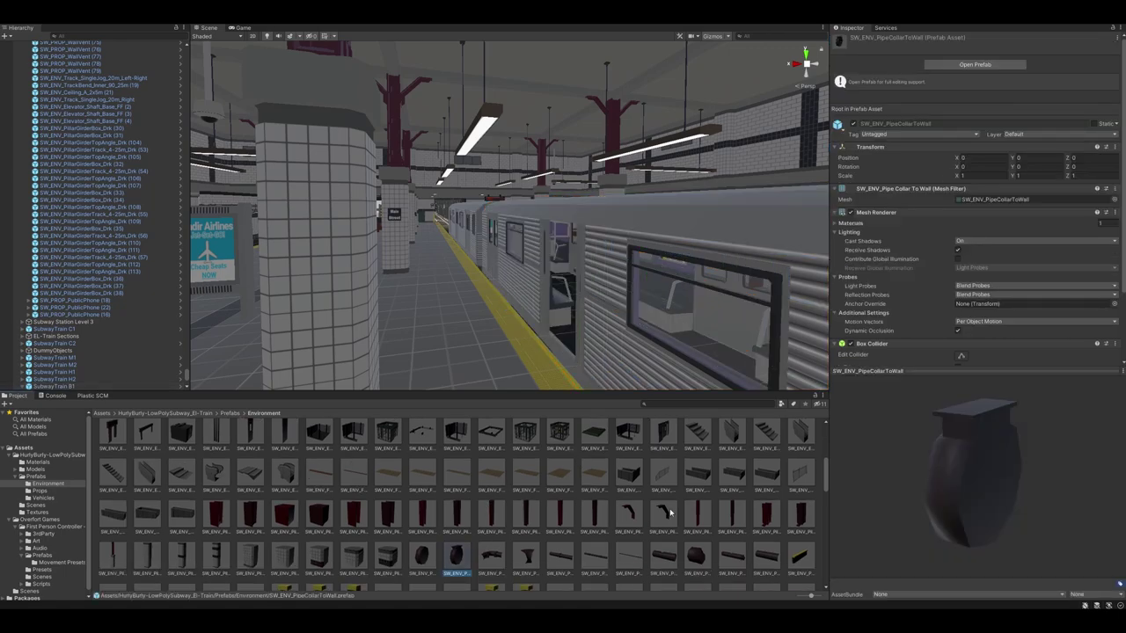
pyautogui.moveTo(993, 456); pyautogui.dragTo(929, 456)
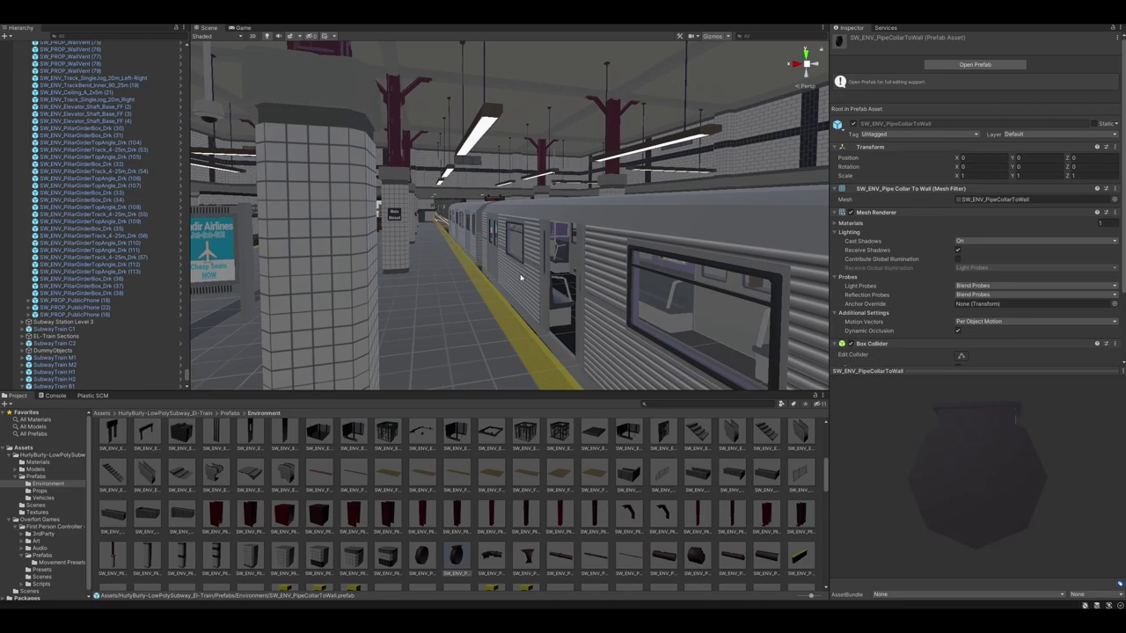
# Step: Select the closed train door leaf SW_VEH_Train_Door_Side (4) and slide it open along the train's side
pyautogui.moveTo(438, 253); pyautogui.dragTo(563, 275, button='right')
pyautogui.moveTo(406, 248); pyautogui.dragTo(424, 230, button='right')
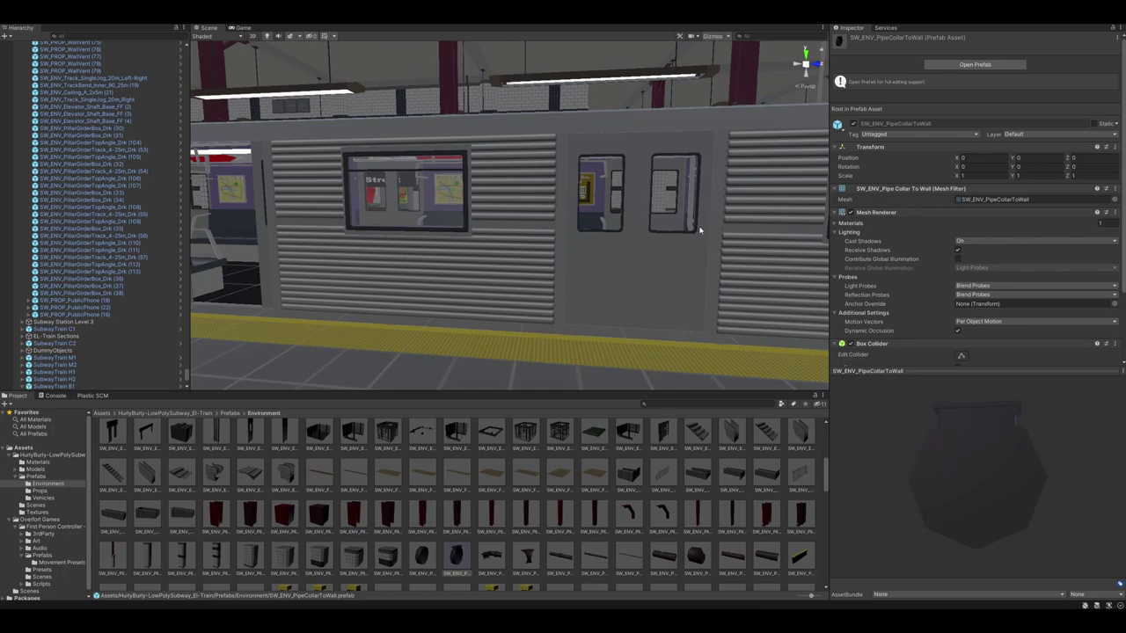
pyautogui.click(607, 274)
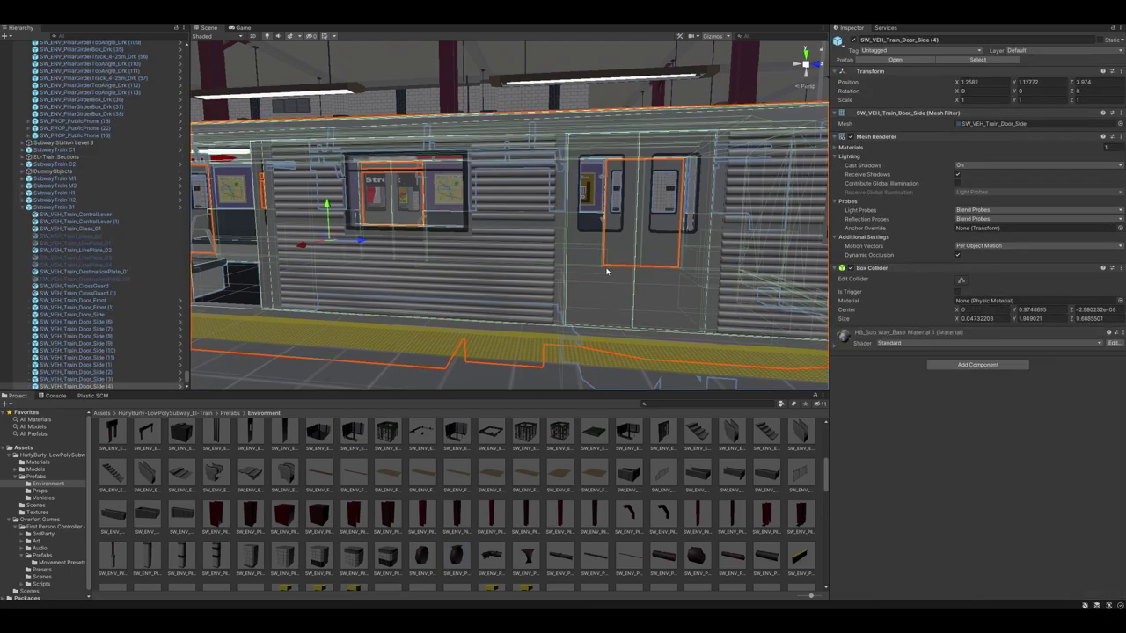
pyautogui.click(576, 278)
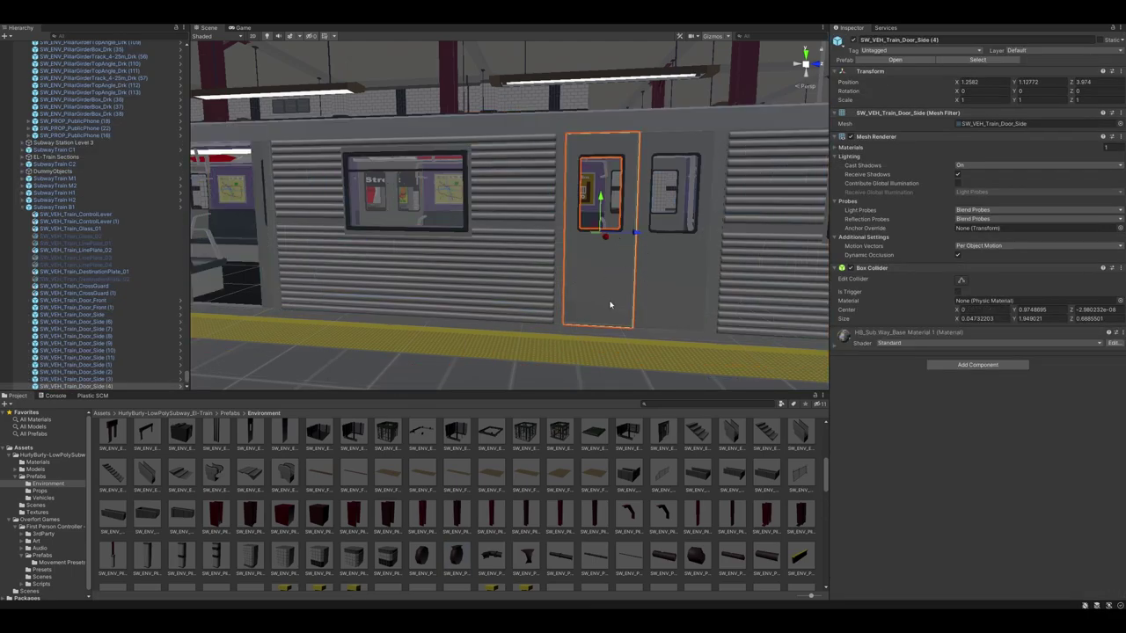
pyautogui.moveTo(611, 306)
pyautogui.mouseDown(button='right')
pyautogui.moveTo(506, 294)
pyautogui.moveTo(635, 293)
pyautogui.moveTo(613, 298)
pyautogui.mouseUp(button='right')
pyautogui.press('w')
pyautogui.press('s')
pyautogui.keyDown('alt'); pyautogui.moveTo(612, 298); pyautogui.dragTo(615, 302); pyautogui.keyUp('alt')
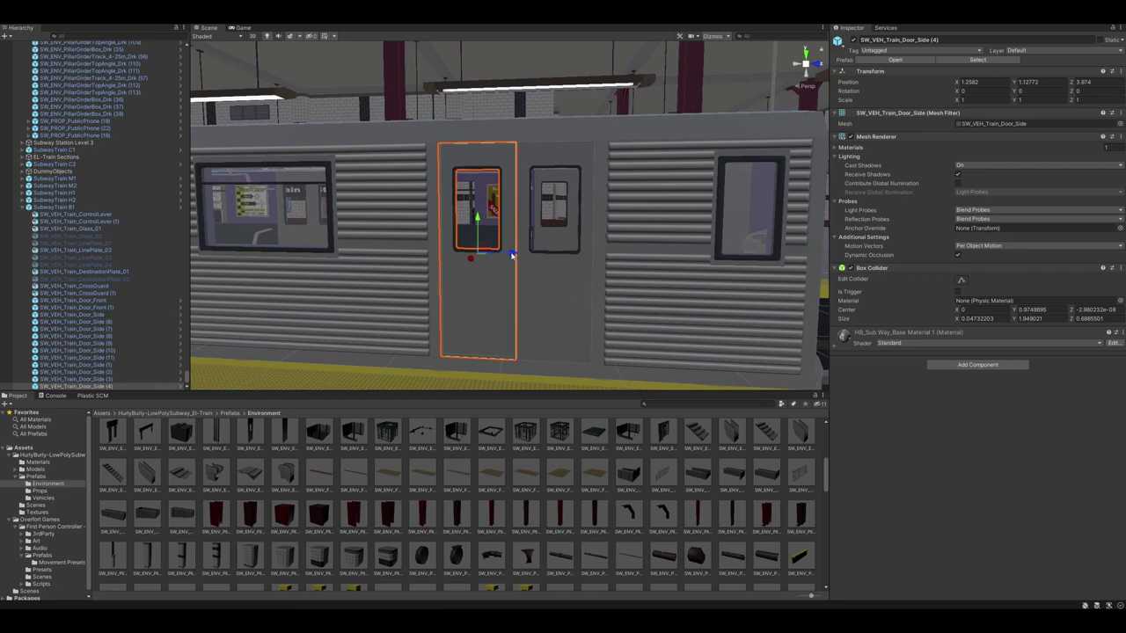
pyautogui.moveTo(512, 255); pyautogui.dragTo(456, 254)
# Step: Slide the matching door leaf SW_VEH_Train_Door_Side (5) open the opposite way, to about Z 5.163
pyautogui.moveTo(456, 254); pyautogui.dragTo(531, 295, button='right')
pyautogui.click(470, 308)
pyautogui.click(459, 282)
pyautogui.moveTo(506, 257); pyautogui.dragTo(569, 257)
# Step: Fly to the station elevator and slide the inner door leaves of its wall opening and car open
pyautogui.moveTo(522, 287); pyautogui.dragTo(164, 289, button='right')
pyautogui.press('w')
pyautogui.press('f')
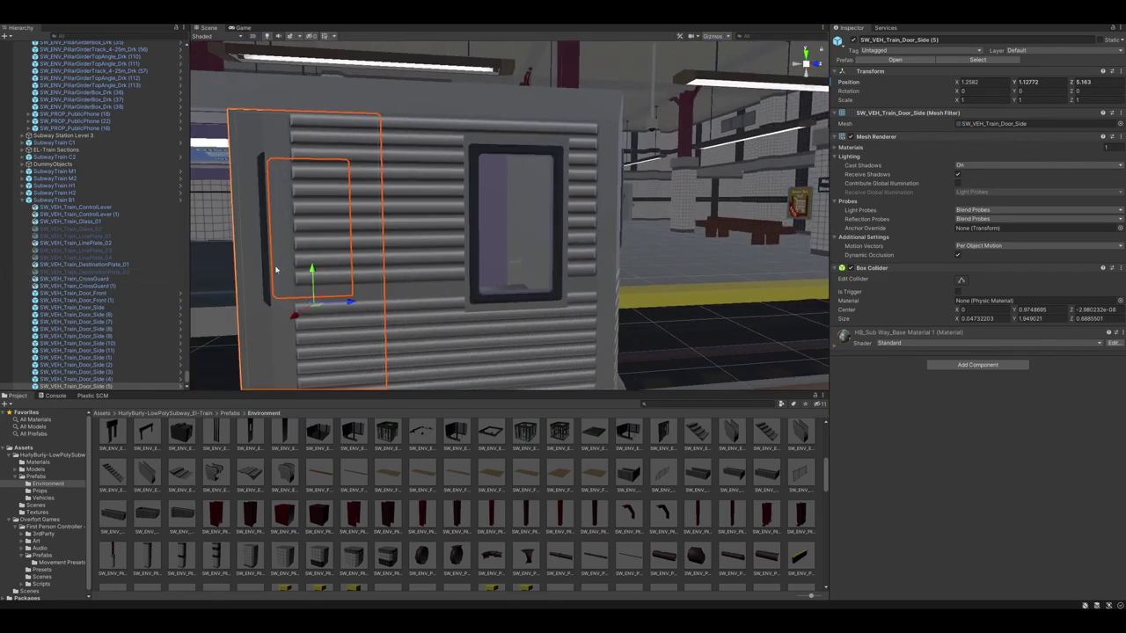
pyautogui.moveTo(527, 303)
pyautogui.mouseDown(button='right')
pyautogui.moveTo(450, 299)
pyautogui.moveTo(482, 277)
pyautogui.moveTo(462, 290)
pyautogui.moveTo(693, 292)
pyautogui.moveTo(555, 315)
pyautogui.moveTo(628, 319)
pyautogui.moveTo(567, 309)
pyautogui.moveTo(674, 301)
pyautogui.moveTo(539, 310)
pyautogui.mouseUp(button='right')
pyautogui.click(475, 271)
pyautogui.click(571, 307)
pyautogui.click(552, 309)
pyautogui.moveTo(545, 255); pyautogui.dragTo(628, 262)
pyautogui.click(562, 283)
pyautogui.click(558, 280)
pyautogui.moveTo(540, 253); pyautogui.dragTo(631, 263)
# Step: Slide the SW_ENV_Elevator_DoorOuter leaves of the elevator's wall opening and car open to expose the interior
pyautogui.moveTo(594, 302); pyautogui.dragTo(557, 295, button='right')
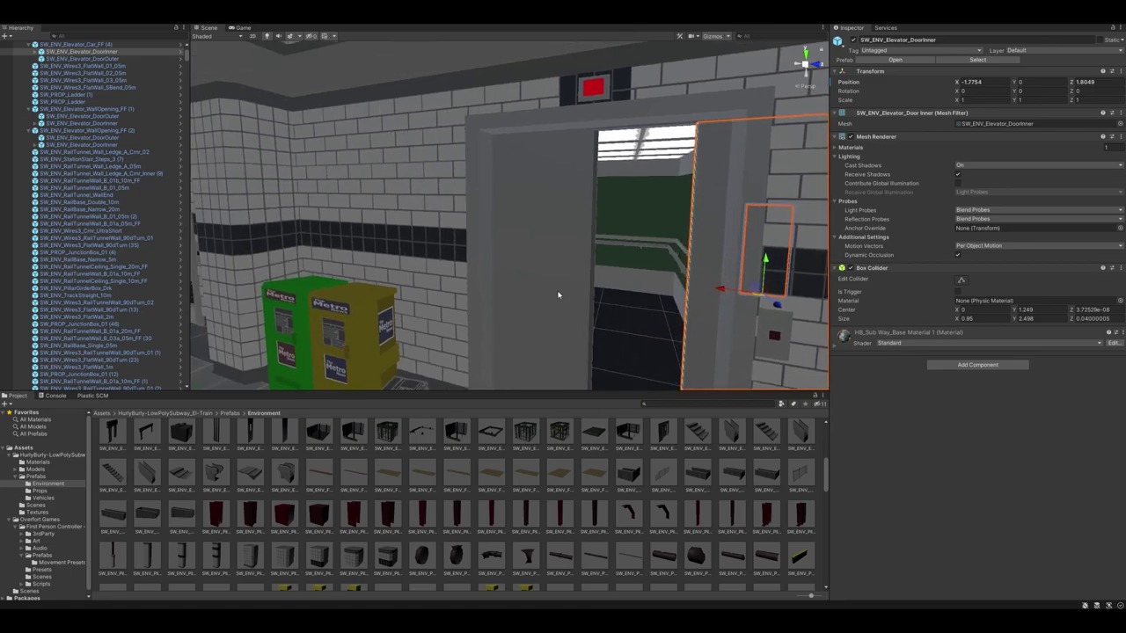
pyautogui.click(556, 296)
pyautogui.click(557, 296)
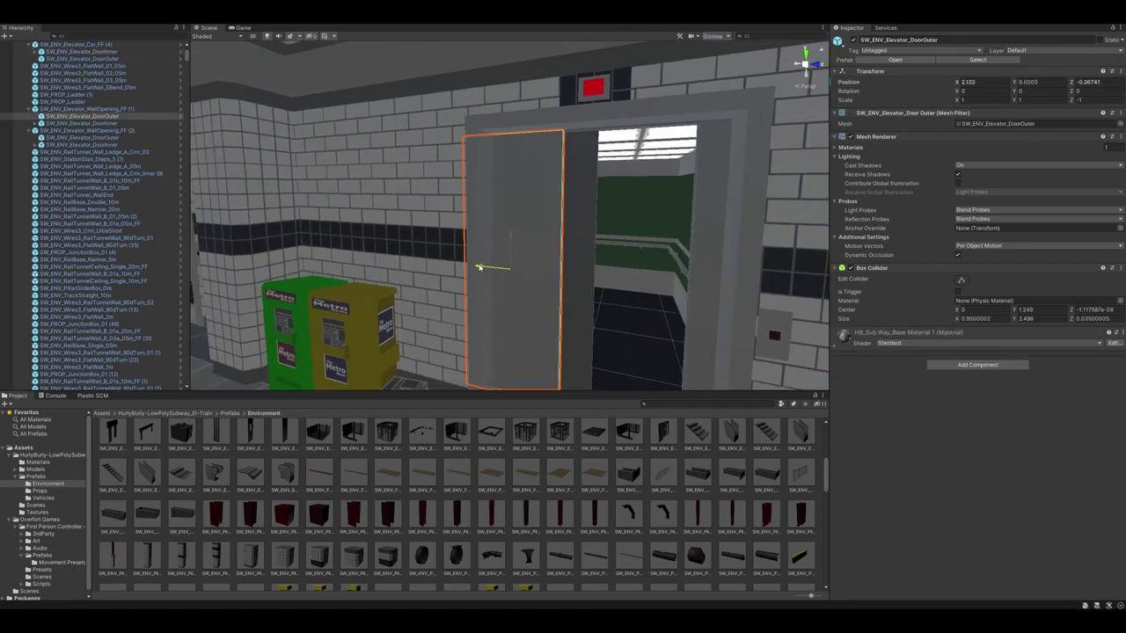
pyautogui.moveTo(479, 266); pyautogui.dragTo(555, 297)
pyautogui.click(572, 277)
pyautogui.click(566, 276)
pyautogui.moveTo(555, 297); pyautogui.dragTo(364, 343, button='right')
pyautogui.keyDown('alt'); pyautogui.moveTo(364, 343); pyautogui.dragTo(472, 307); pyautogui.keyUp('alt')
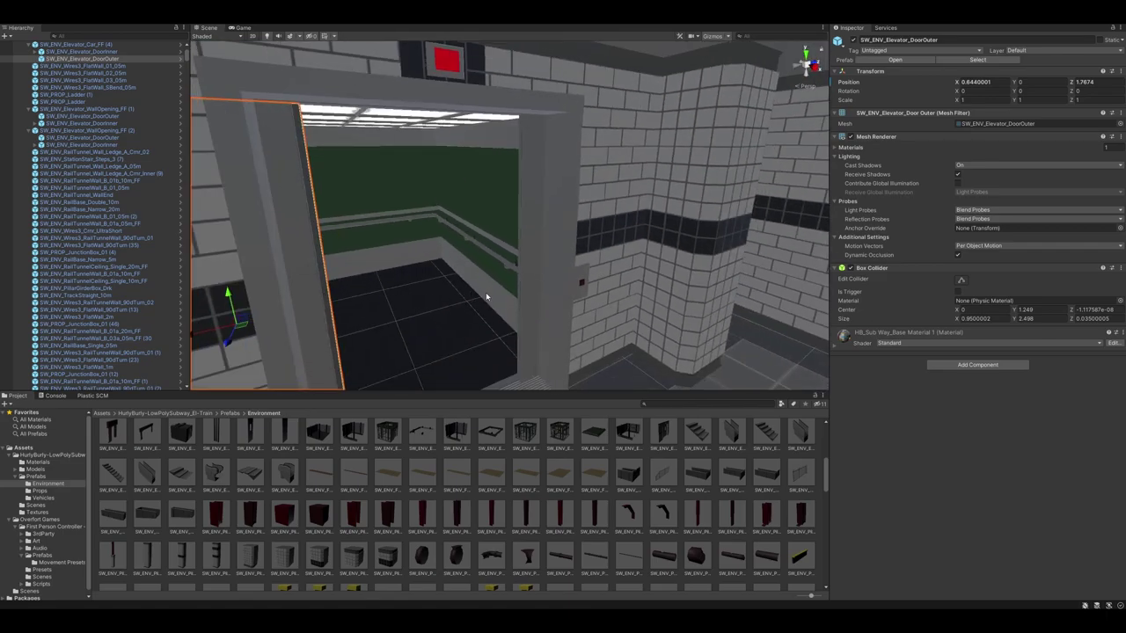
# Step: Tour from the elevator interior back out to the platform staircase and tracks
pyautogui.moveTo(486, 298); pyautogui.dragTo(299, 279, button='right')
pyautogui.moveTo(465, 279); pyautogui.dragTo(568, 273, button='right')
pyautogui.keyDown('alt'); pyautogui.moveTo(567, 274); pyautogui.dragTo(488, 282); pyautogui.keyUp('alt')
pyautogui.moveTo(513, 310); pyautogui.dragTo(660, 291, button='right')
pyautogui.keyDown('alt'); pyautogui.moveTo(660, 291); pyautogui.dragTo(617, 281); pyautogui.keyUp('alt')
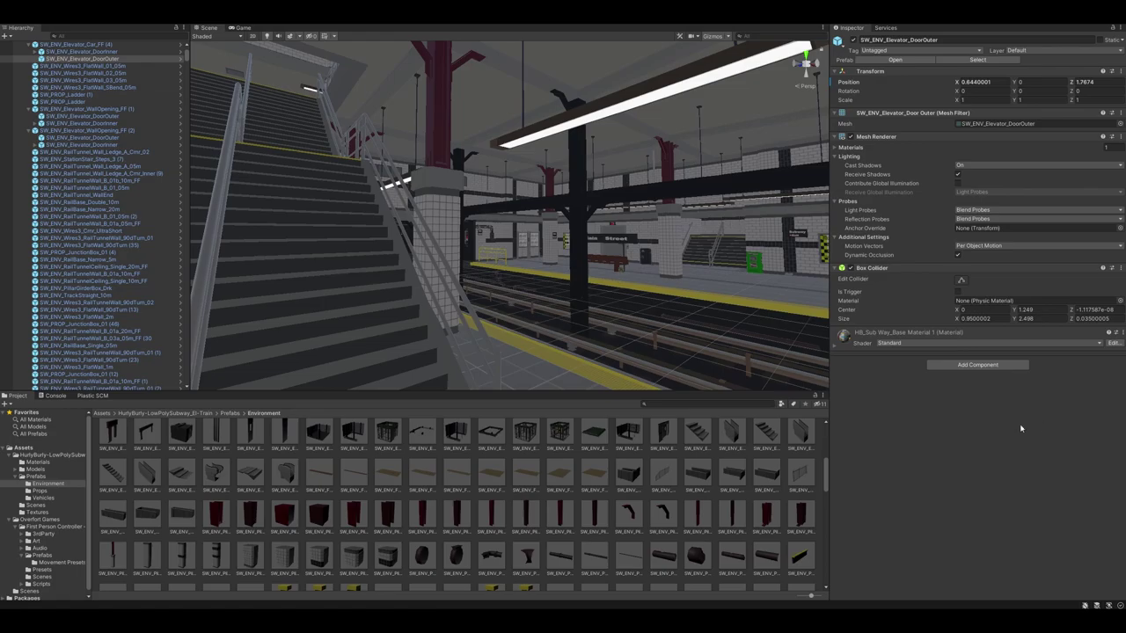
# Step: Inspect the train's open side doorway, selecting its door leaf, the yellow platform edge and the train body
pyautogui.moveTo(624, 222); pyautogui.dragTo(478, 272, button='right')
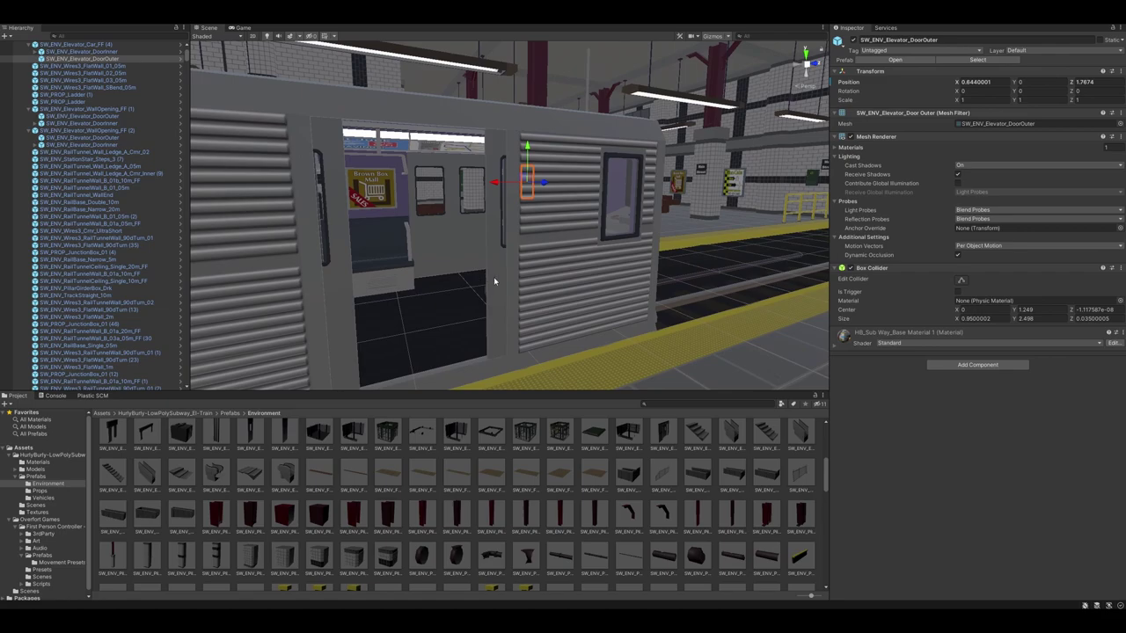
pyautogui.click(494, 277)
pyautogui.click(491, 283)
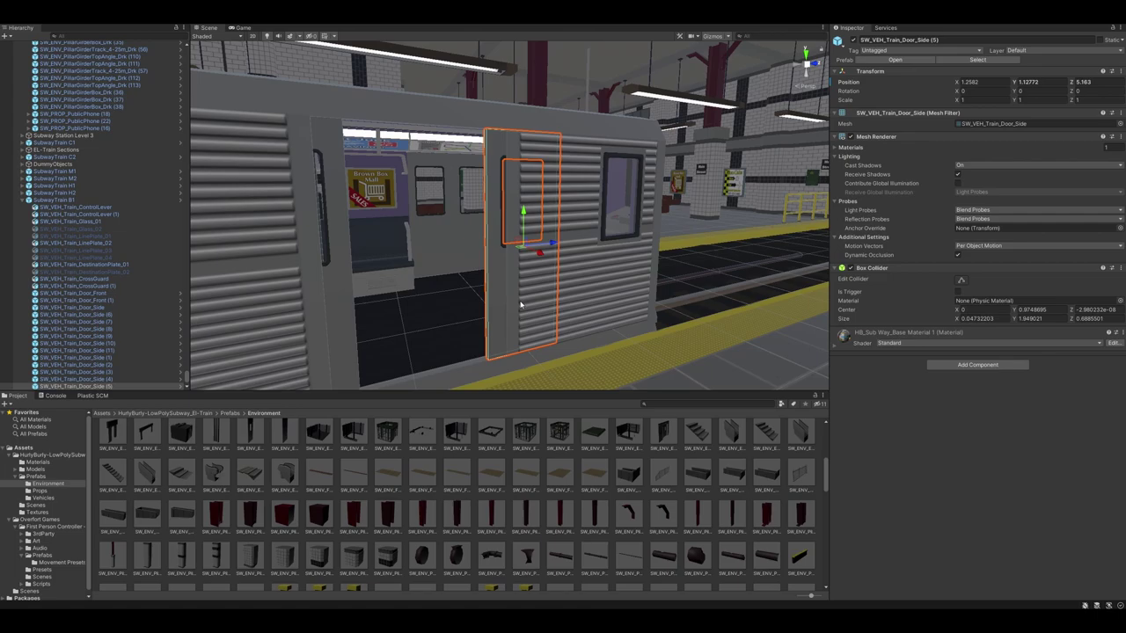
pyautogui.click(547, 367)
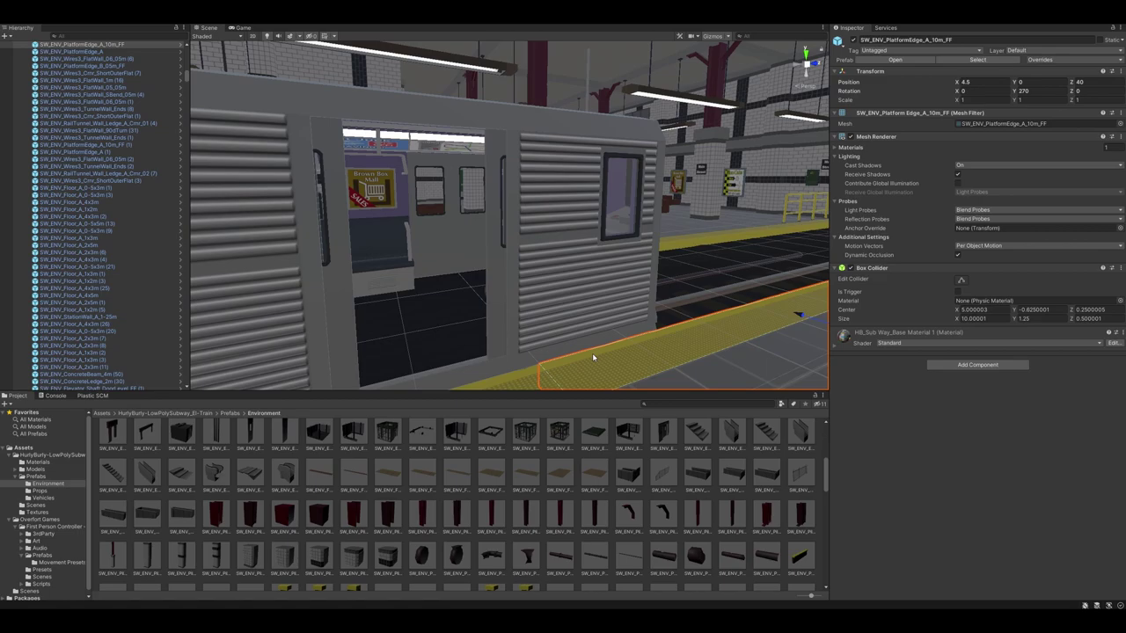
pyautogui.moveTo(537, 379); pyautogui.dragTo(625, 276, button='right')
pyautogui.click(454, 312)
pyautogui.click(464, 280)
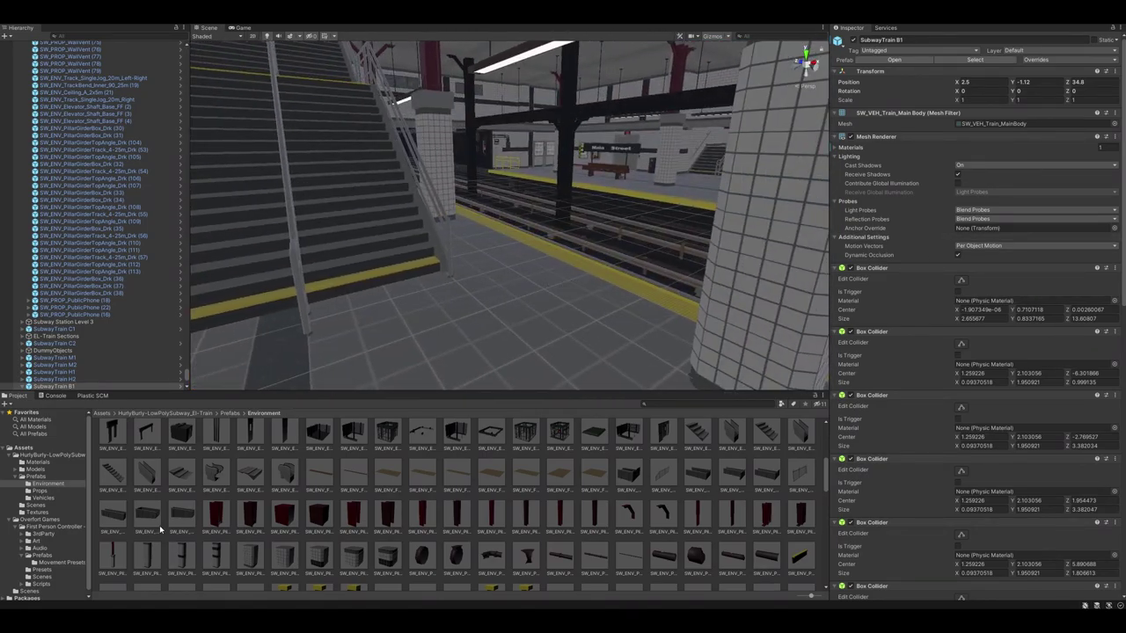
# Step: Open the Movement Presets prefab folder of Overfort Games' First Person Controller - Advanced asset
pyautogui.click(102, 413)
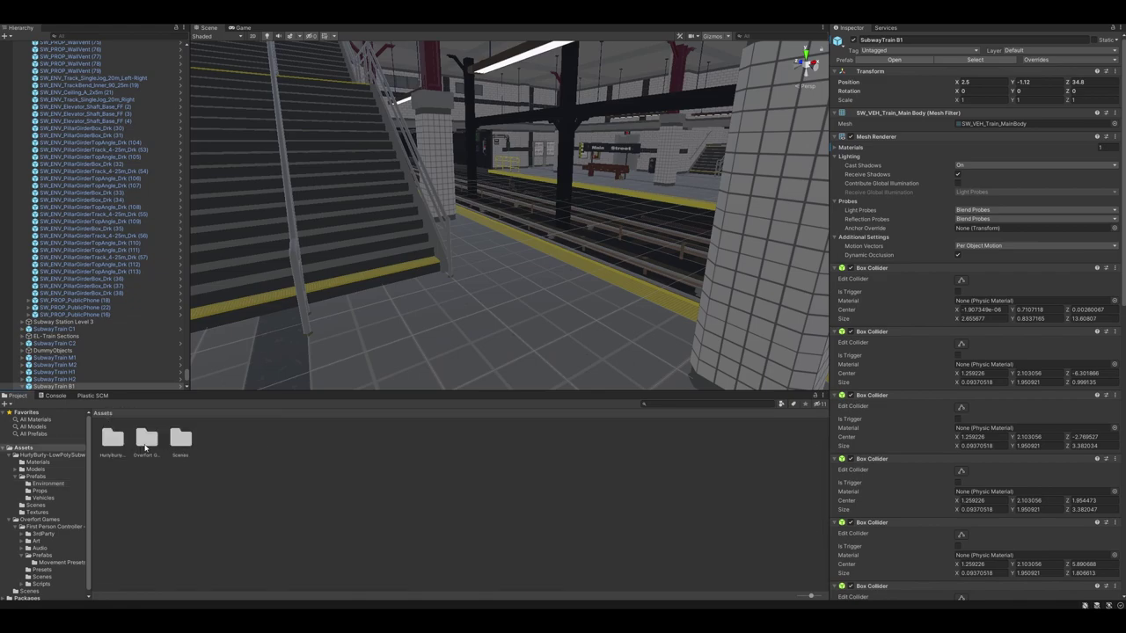
pyautogui.click(146, 435)
pyautogui.doubleClick(146, 434)
pyautogui.doubleClick(111, 440)
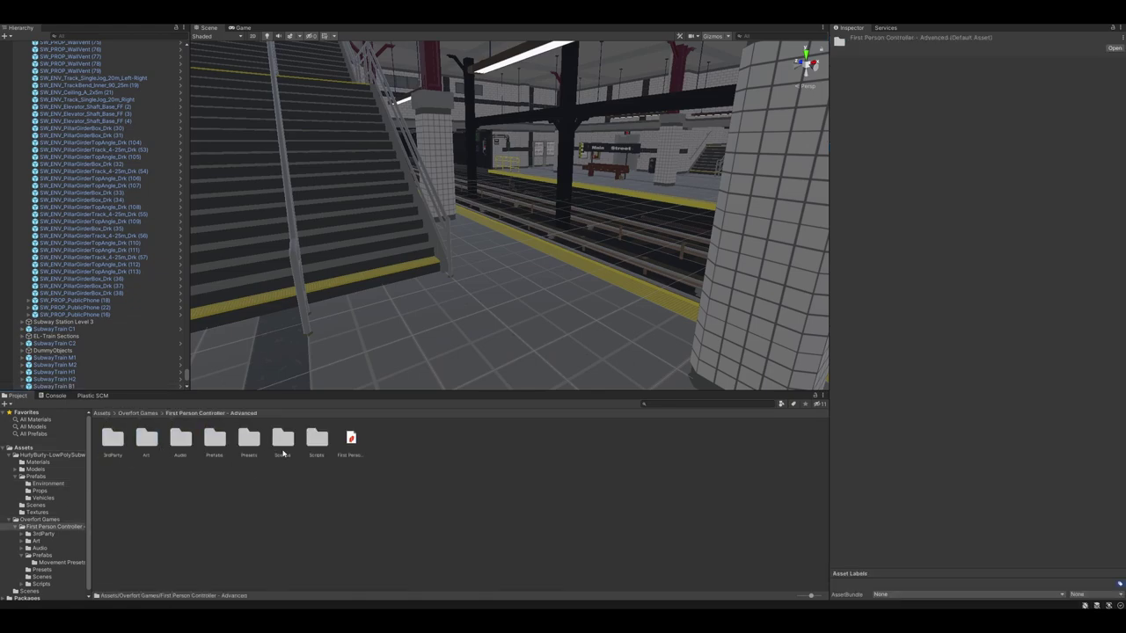
pyautogui.doubleClick(215, 438)
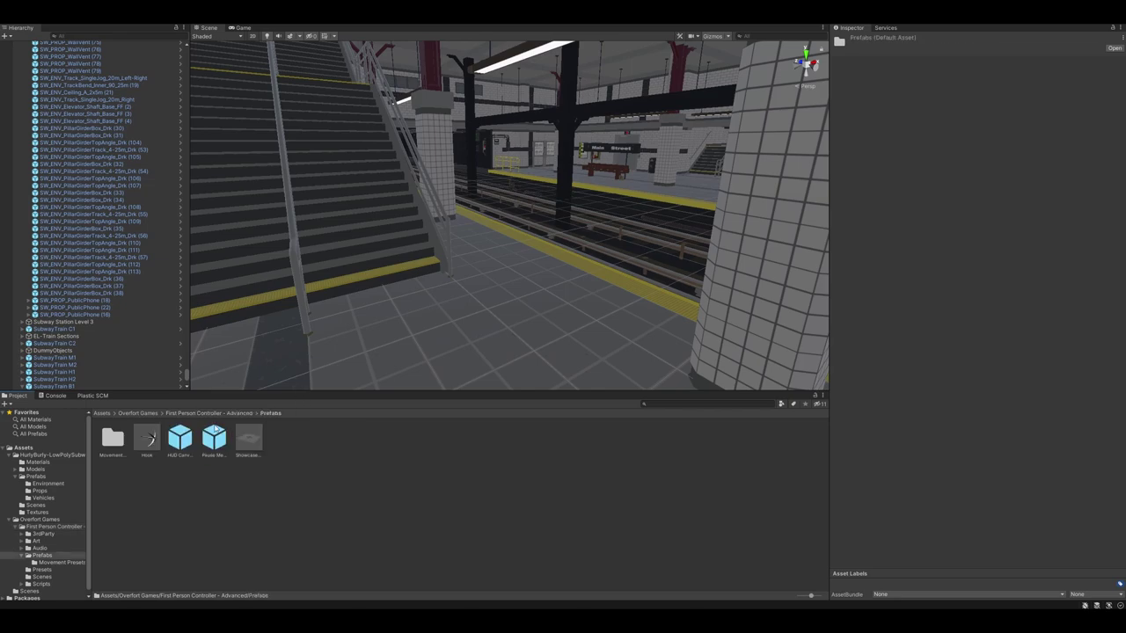
pyautogui.doubleClick(106, 438)
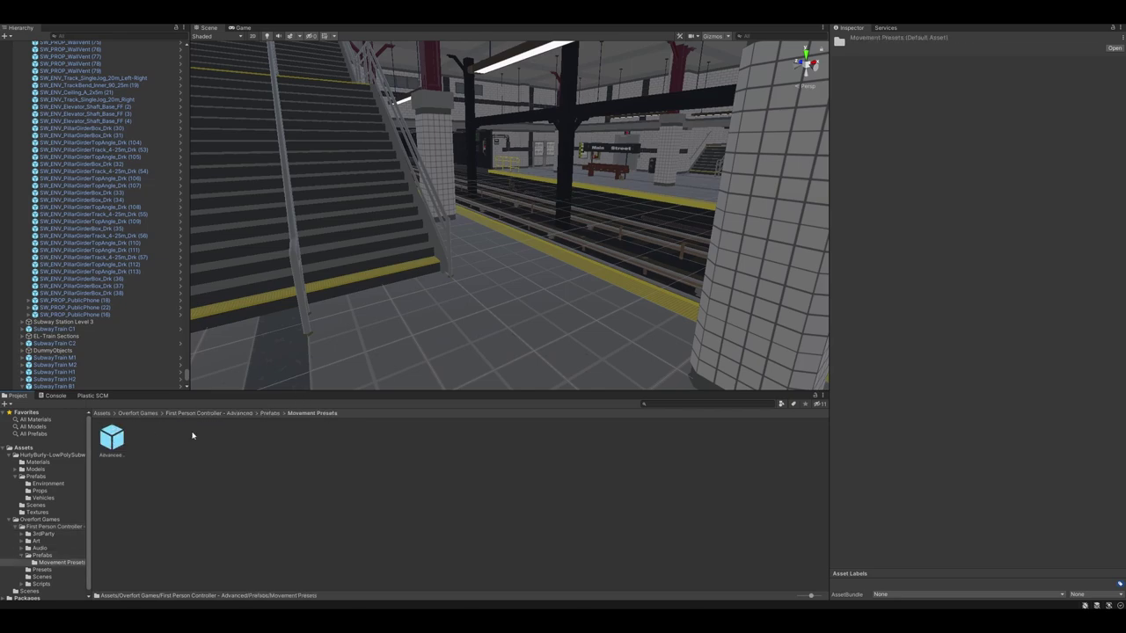
# Step: Place the Advanced Controller prefab on the platform between the train and stairs, and raise its CameraRoot to Y 0.65
pyautogui.moveTo(390, 278); pyautogui.dragTo(234, 274, button='right')
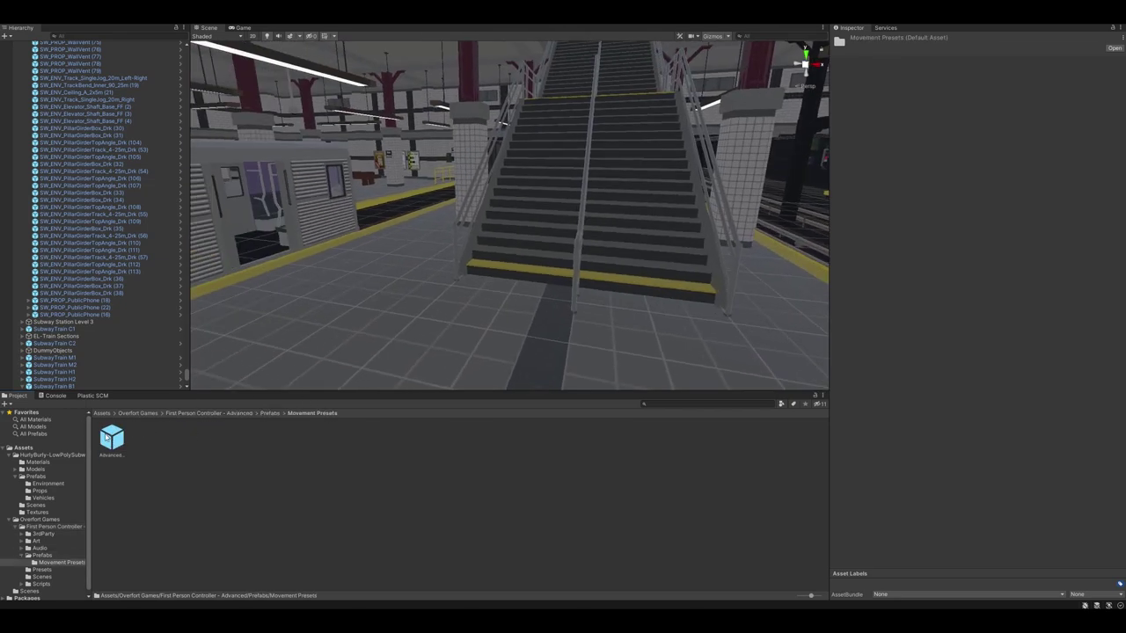
pyautogui.moveTo(110, 437); pyautogui.dragTo(398, 270)
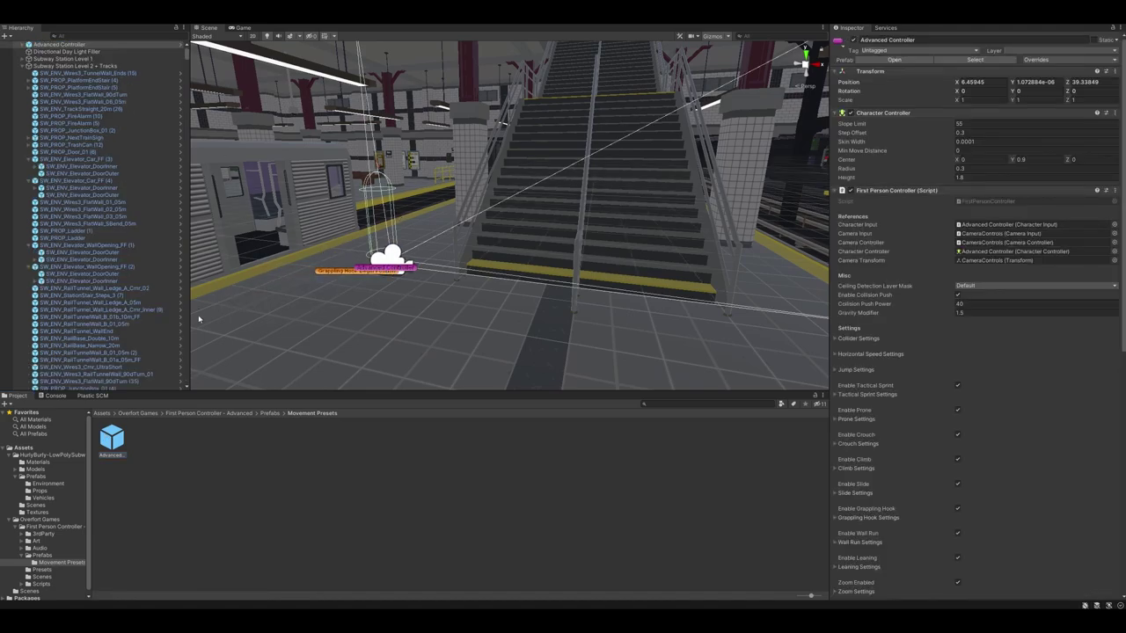
pyautogui.click(23, 44)
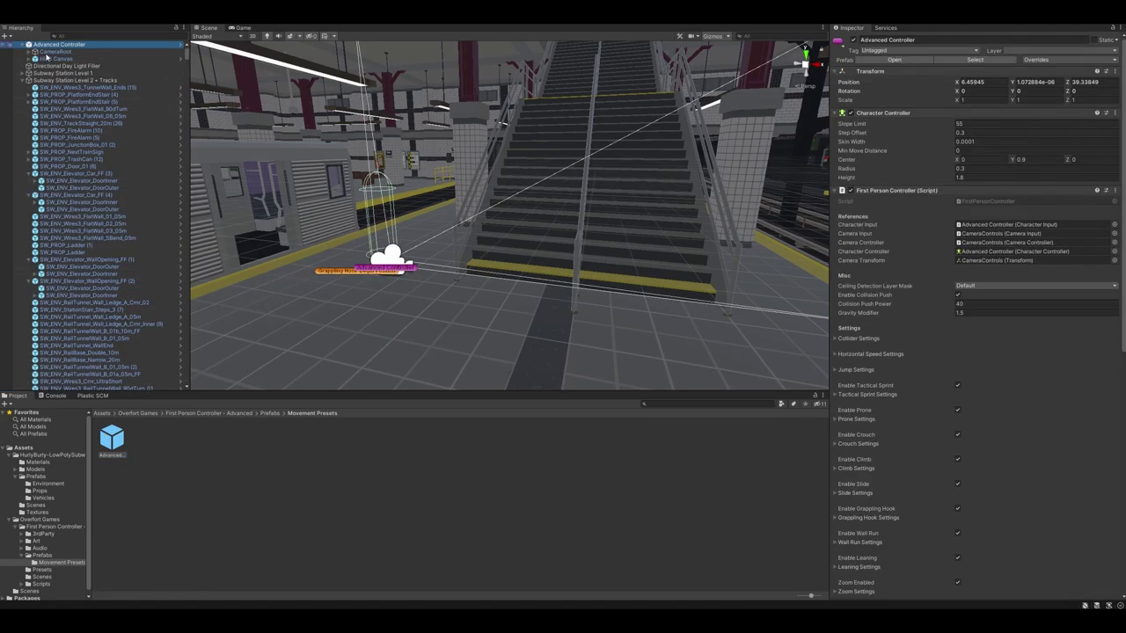
pyautogui.click(51, 52)
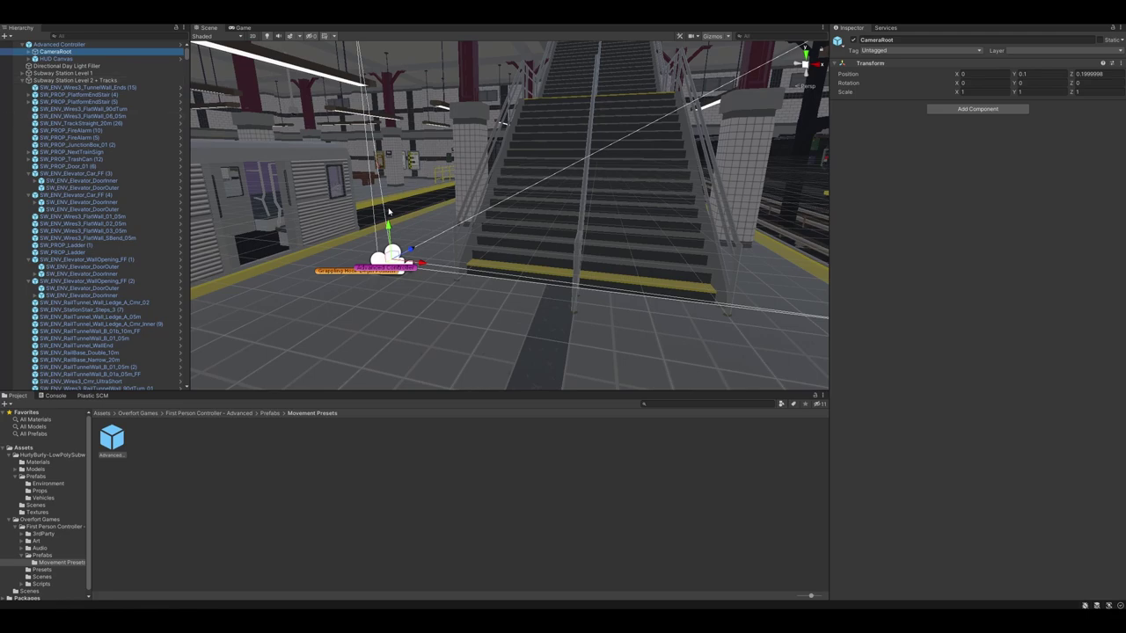
pyautogui.moveTo(391, 228); pyautogui.dragTo(392, 193)
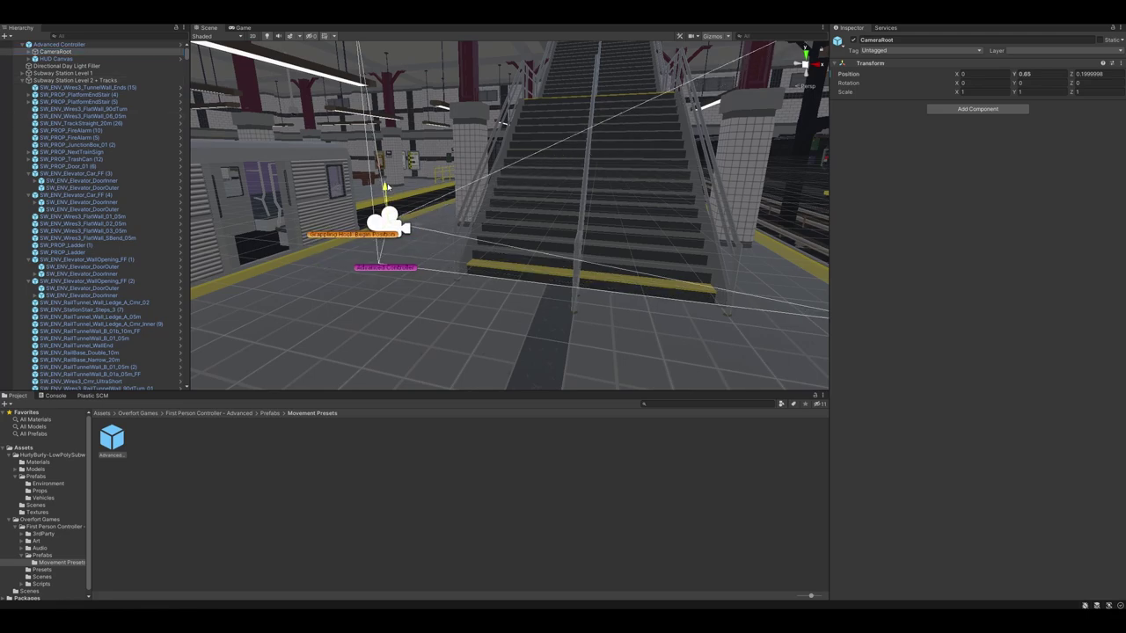
# Step: Select the Advanced Controller, run the scene in play mode, and walk around the platform beside the train
pyautogui.click(87, 46)
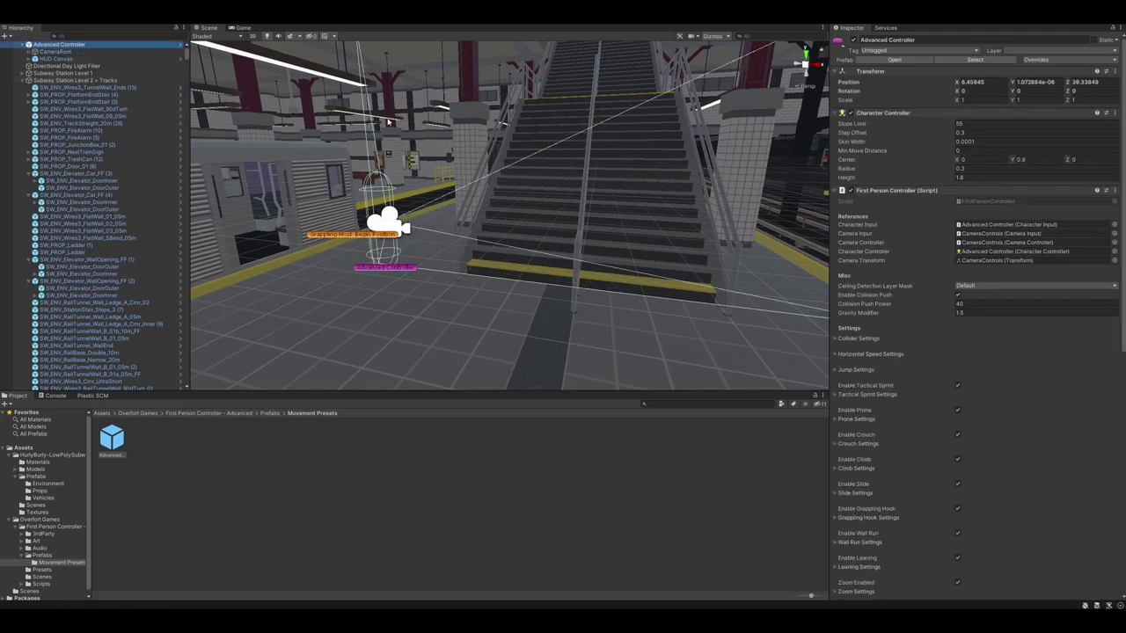
pyautogui.click(548, 17)
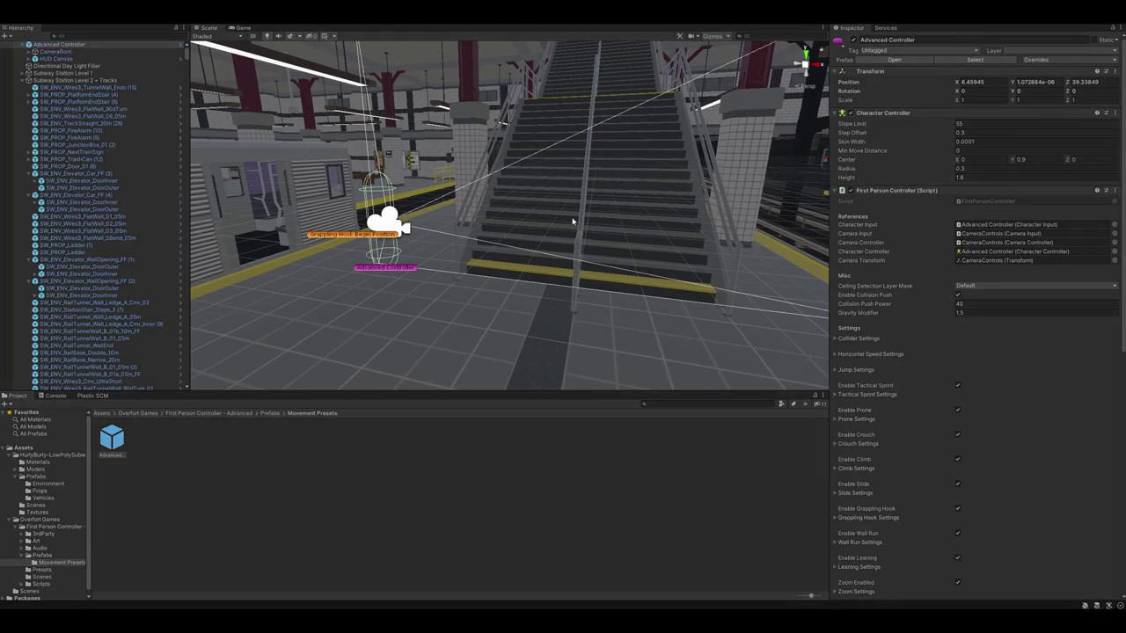
pyautogui.hotkey('ctrl', 'p')
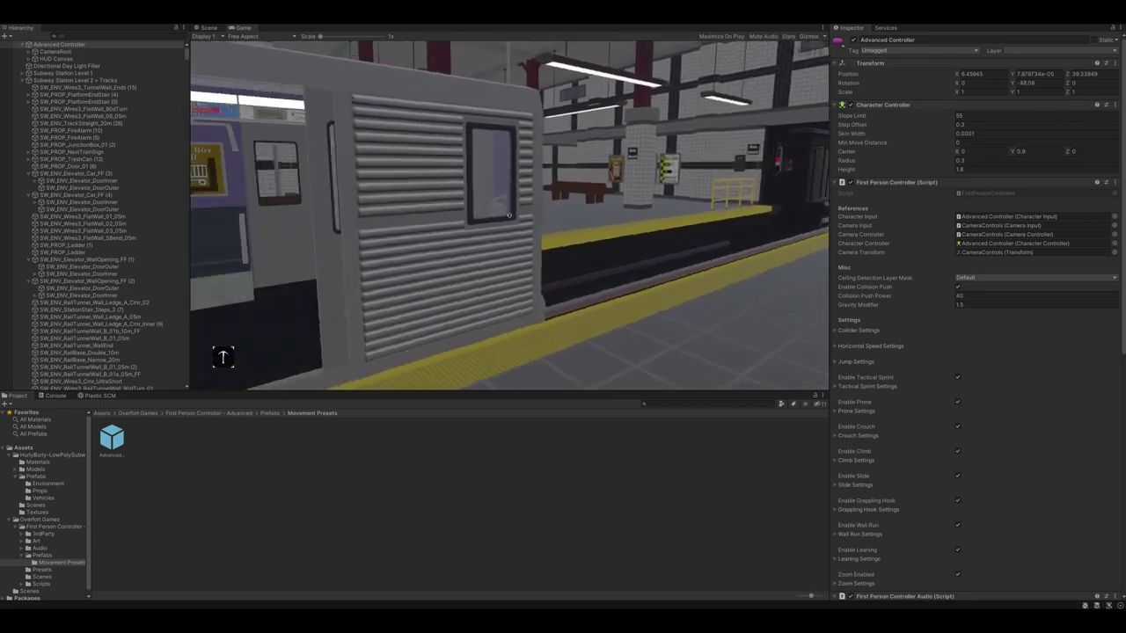
pyautogui.press('w')
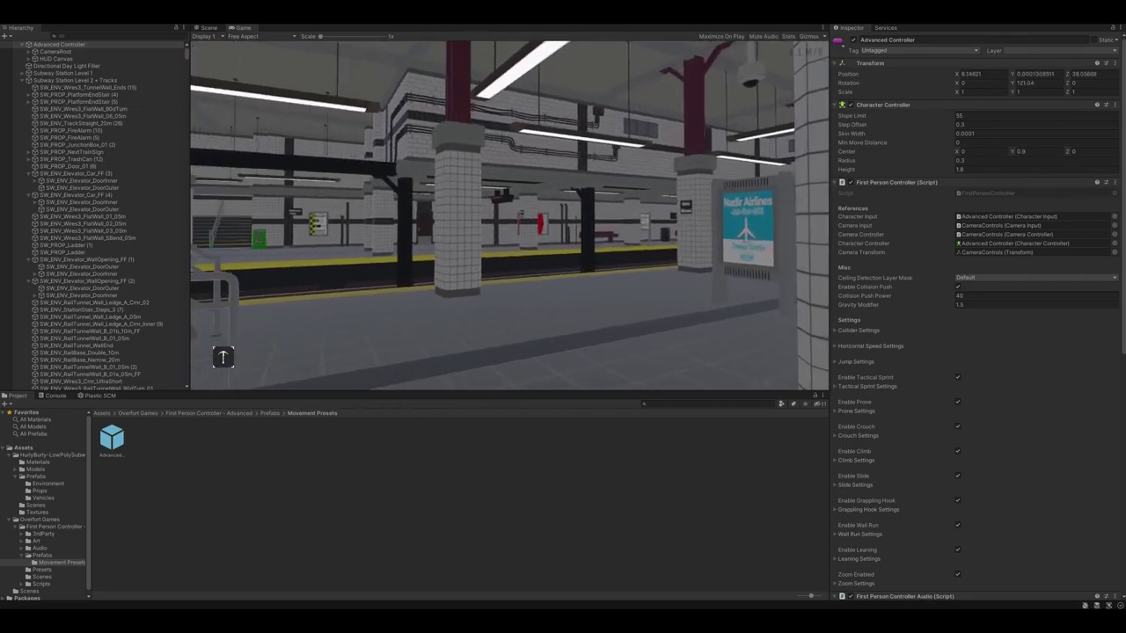
pyautogui.press('w')
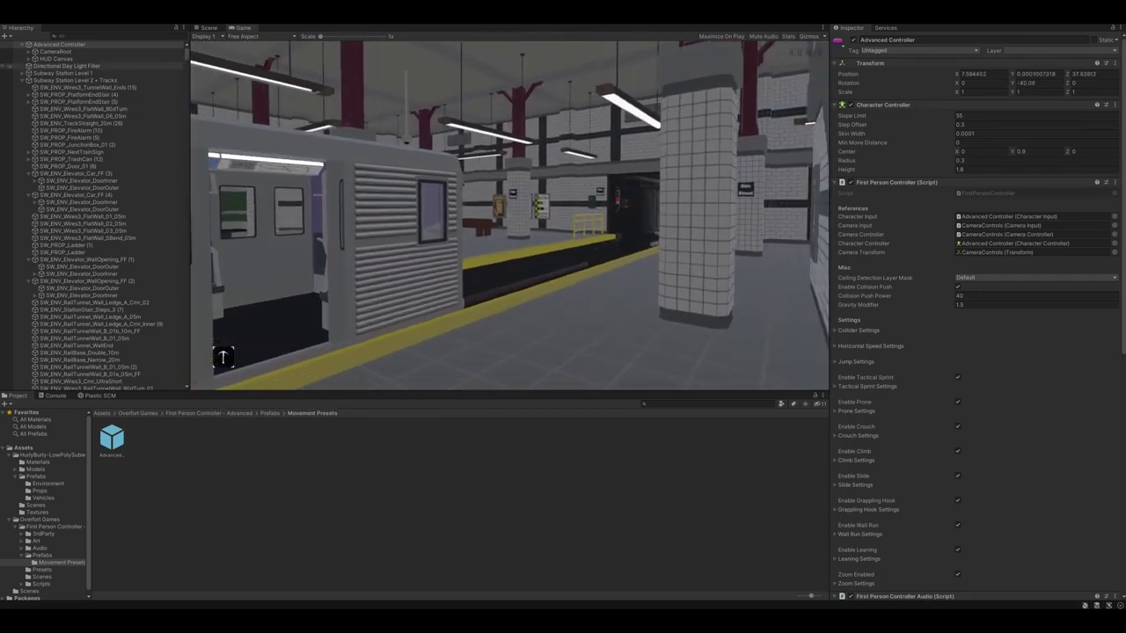
pyautogui.press('w')
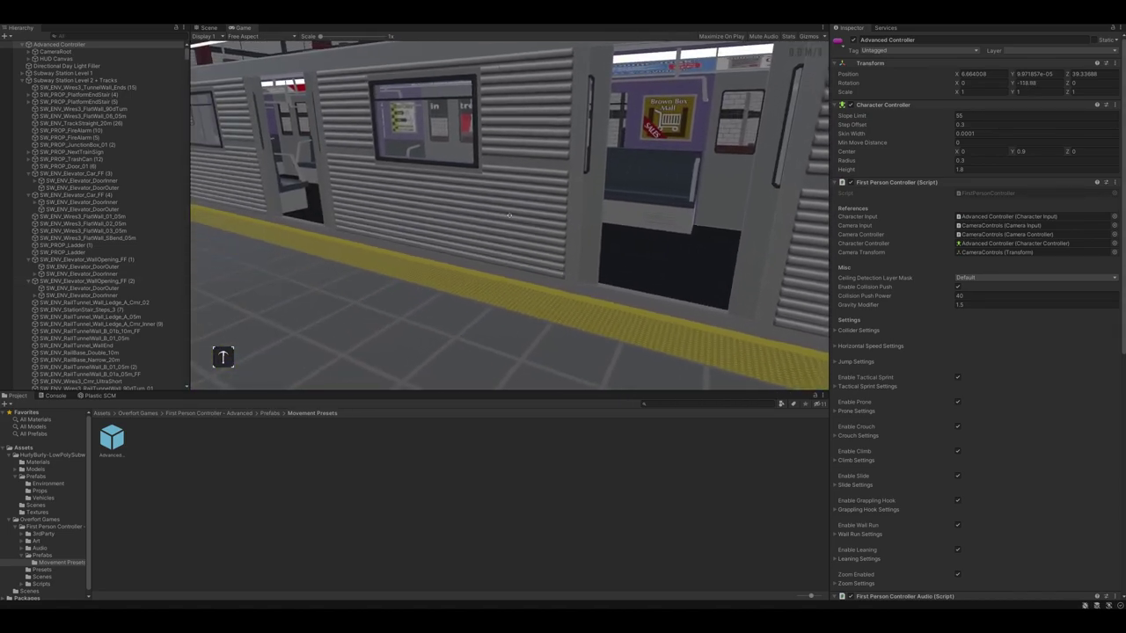
# Step: Walk through the open side door into the train car and turn around to face the platform stairs
pyautogui.press('w')
pyautogui.press('w')
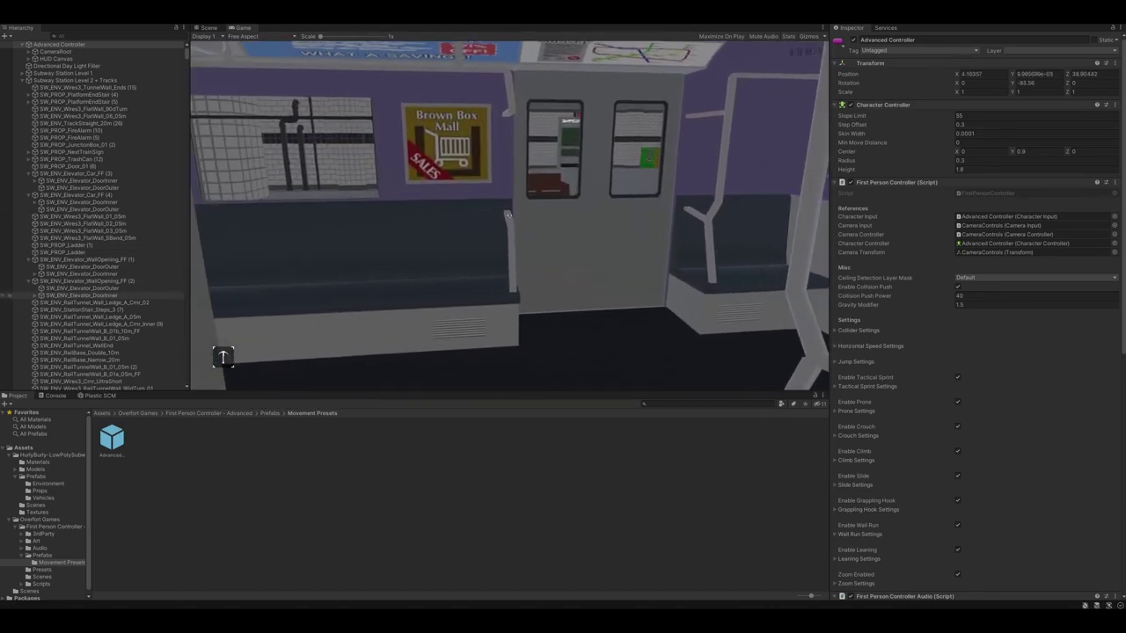
pyautogui.press('w')
pyautogui.press('w')
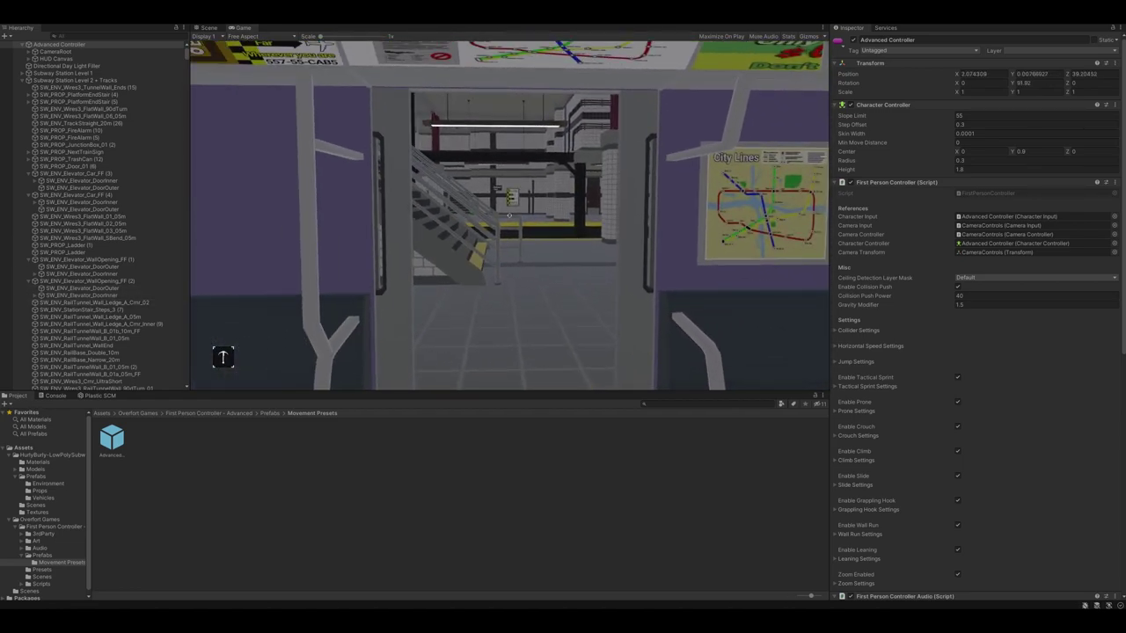
# Step: Walk out of the train car and explore the platforms as far as the front of the B train
pyautogui.press('w')
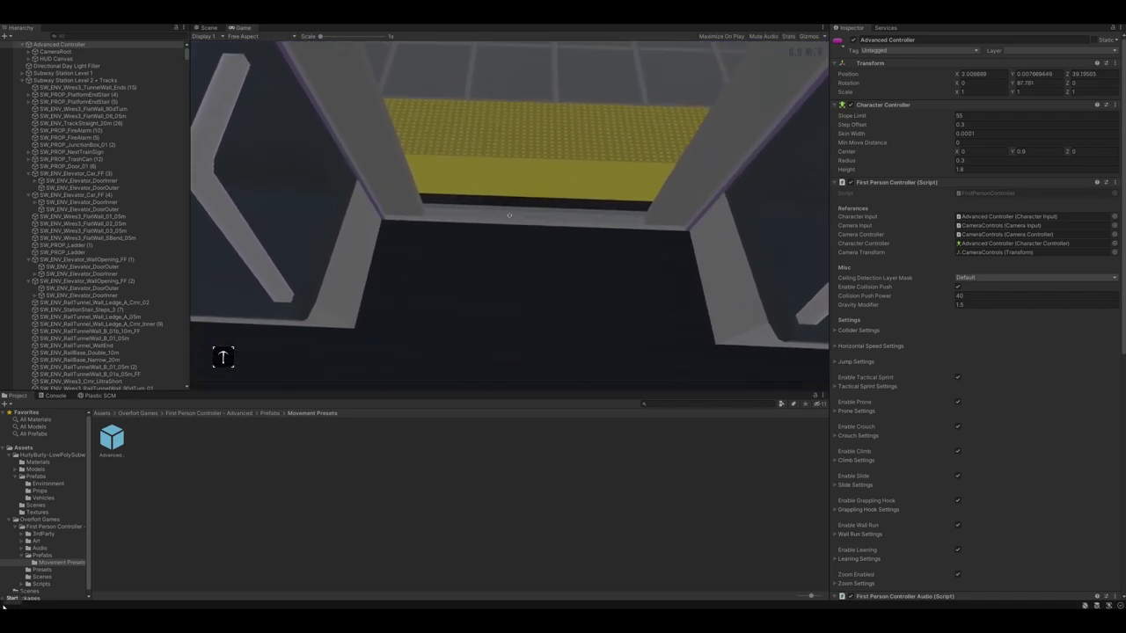
pyautogui.moveTo(508, 214)
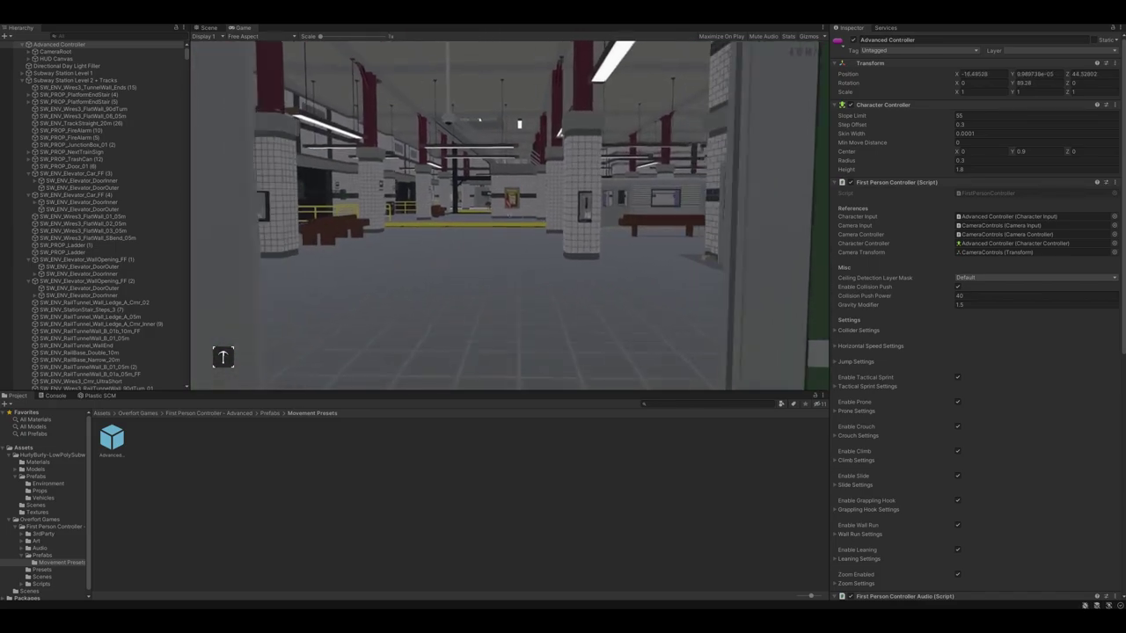
pyautogui.press('w')
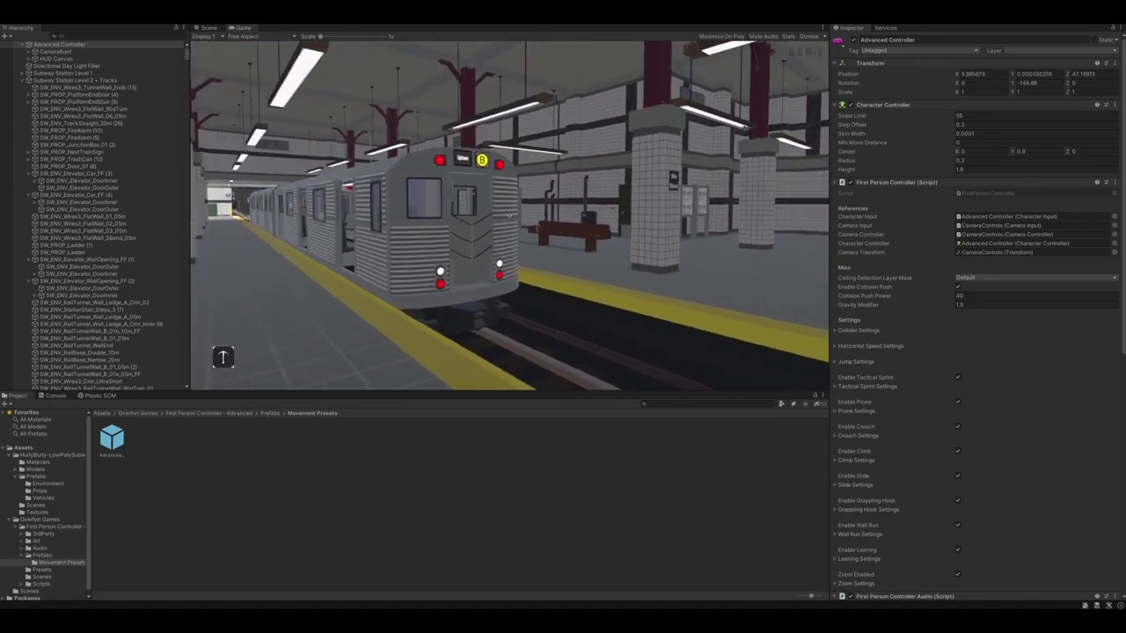
# Step: Drop onto the tracks ahead of the train, run and jump into the tunnel, and turn back to face the station
pyautogui.press('w')
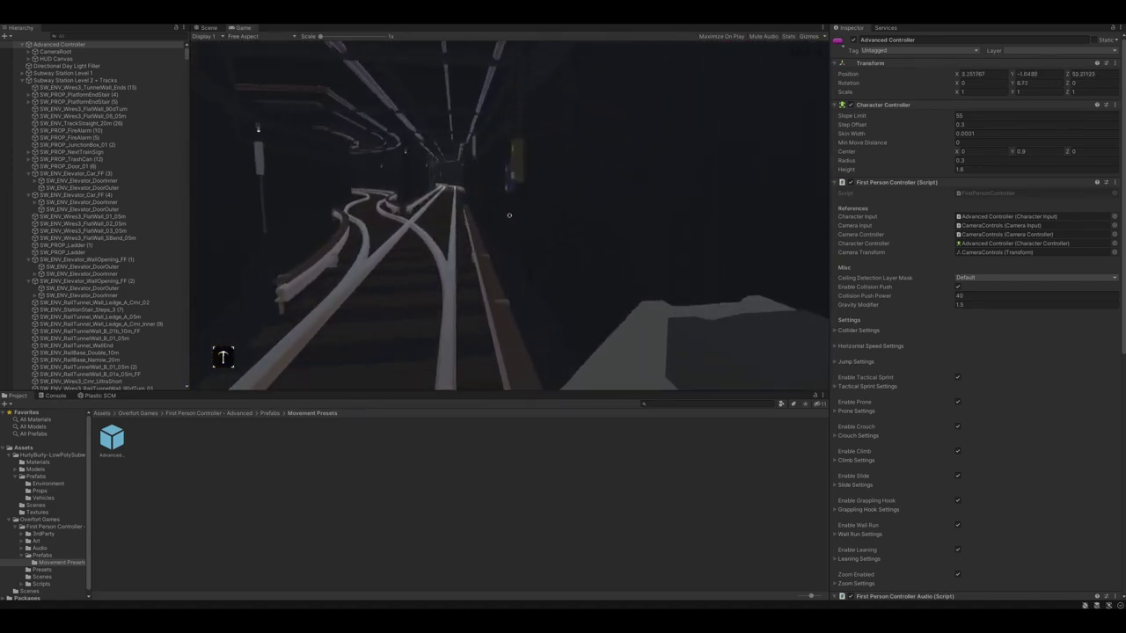
pyautogui.press('w')
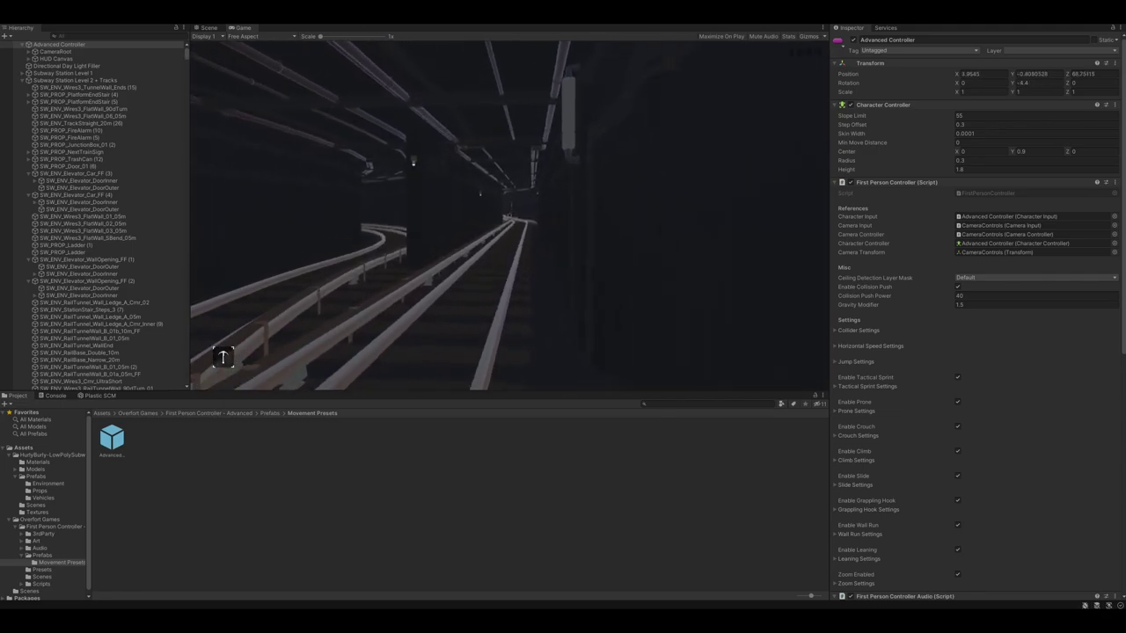
pyautogui.press('w')
pyautogui.press('space')
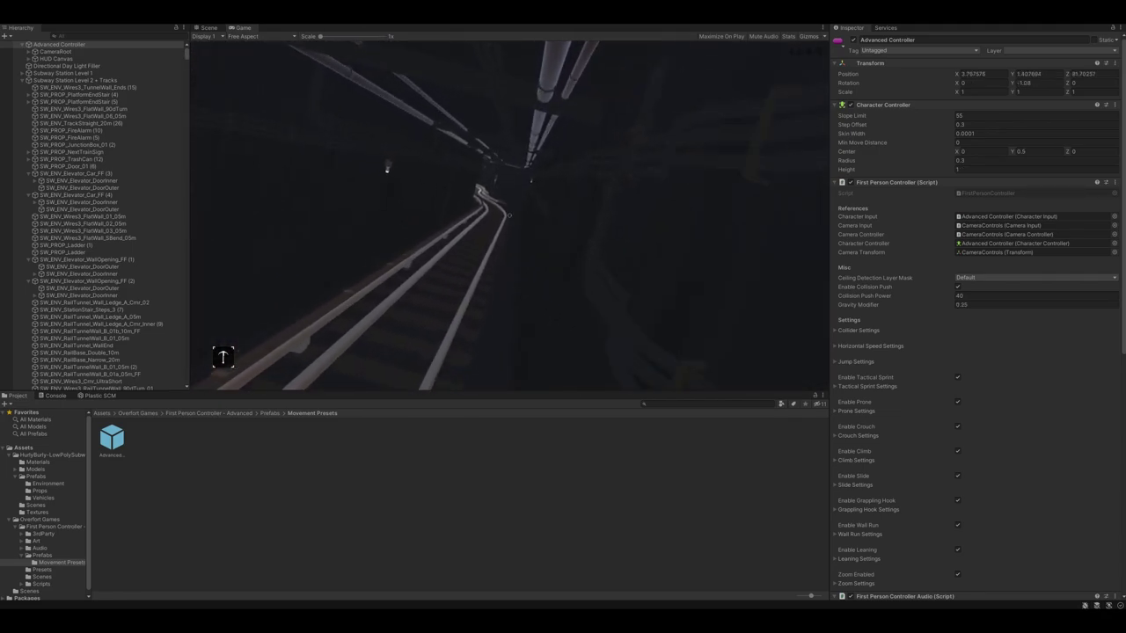
pyautogui.press('w')
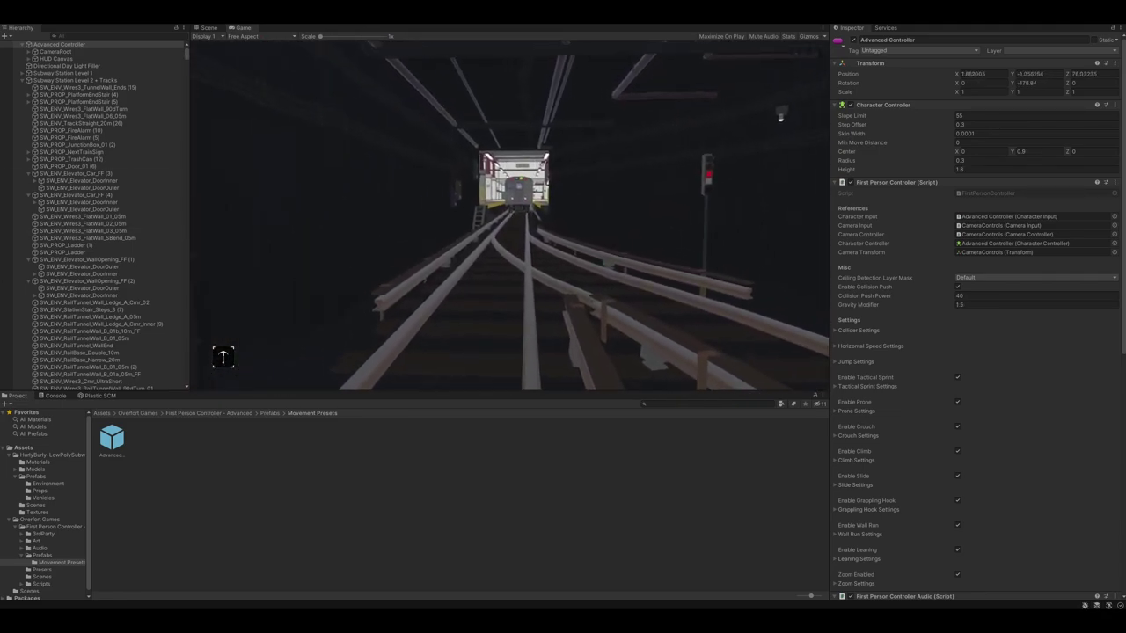
# Step: Open the Profiler from the Scene view and dock it beside the Project, Console and Plastic SCM panels
pyautogui.hotkey('ctrl', '1')
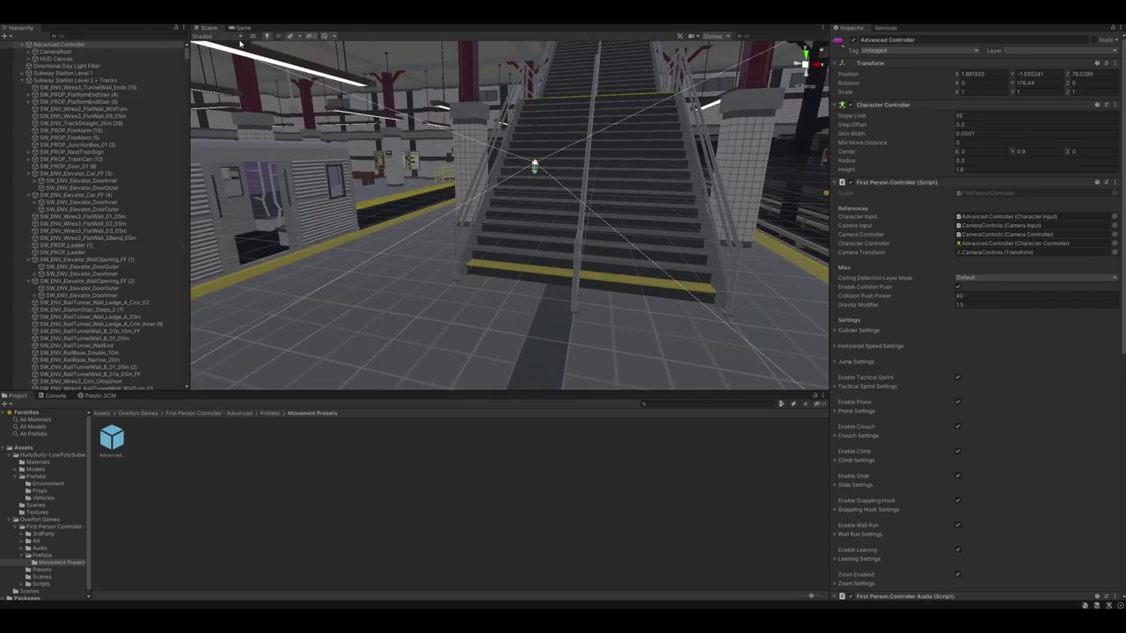
pyautogui.hotkey('ctrl', '7')
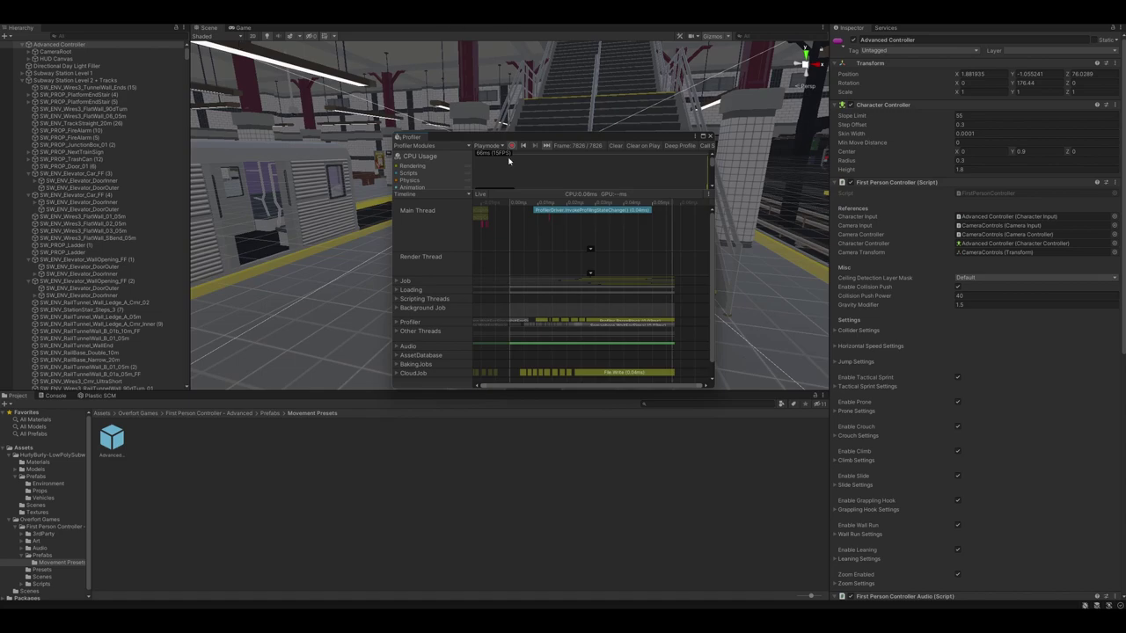
pyautogui.moveTo(540, 140); pyautogui.dragTo(447, 396)
pyautogui.moveTo(319, 392); pyautogui.dragTo(246, 398)
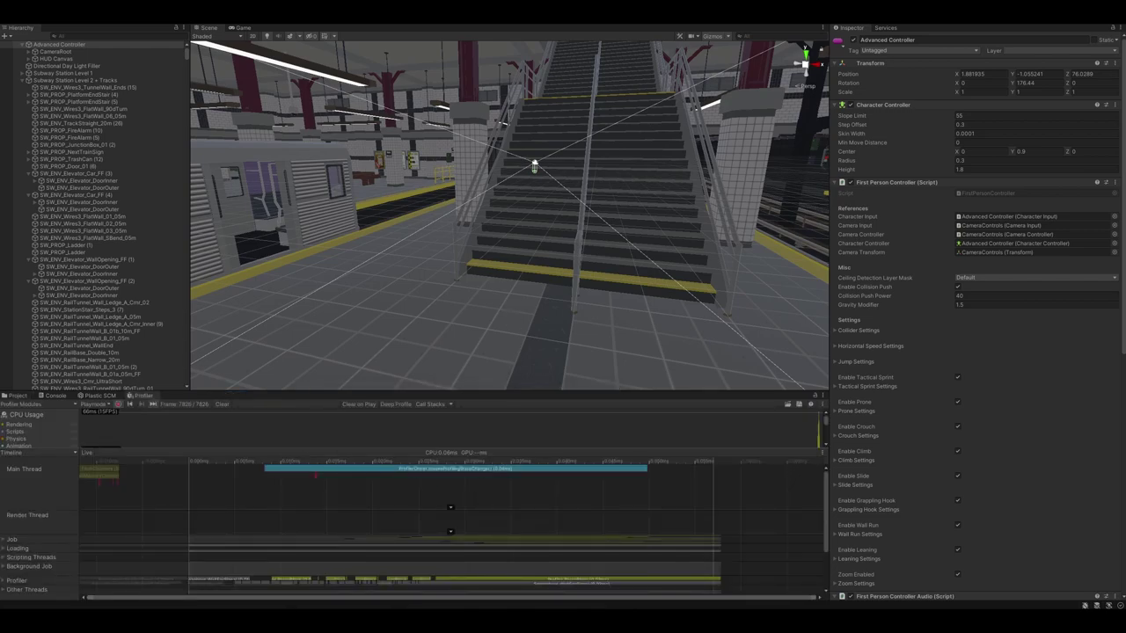
# Step: Return to the running game while profiling, walk back along the tracks, and get up onto the platform beside the train
pyautogui.hotkey('ctrl', 'p')
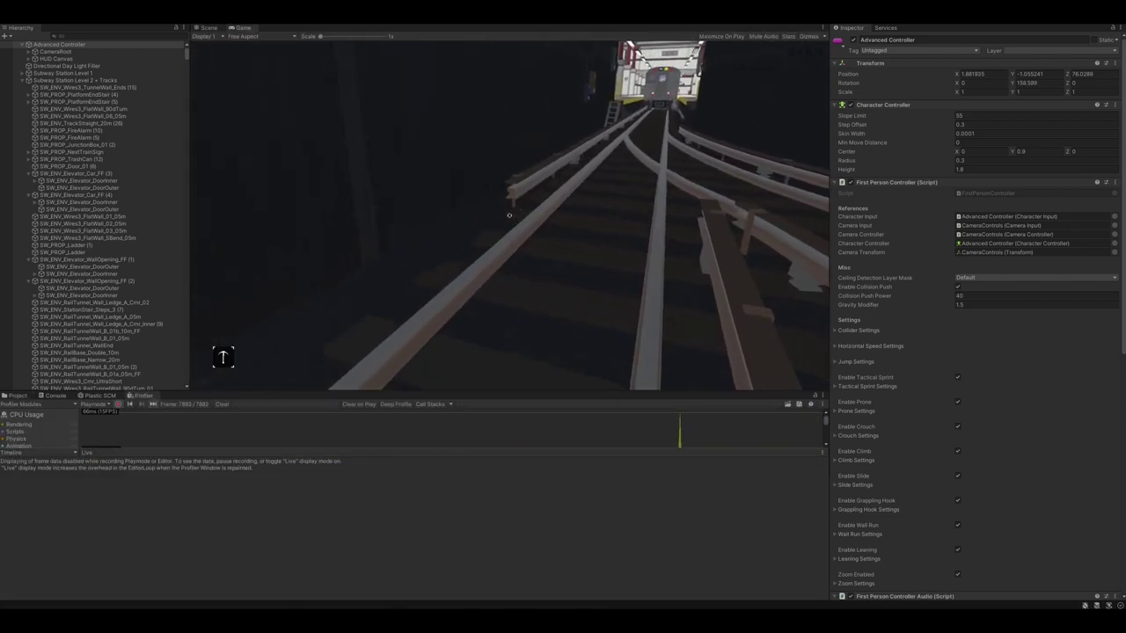
pyautogui.press('w')
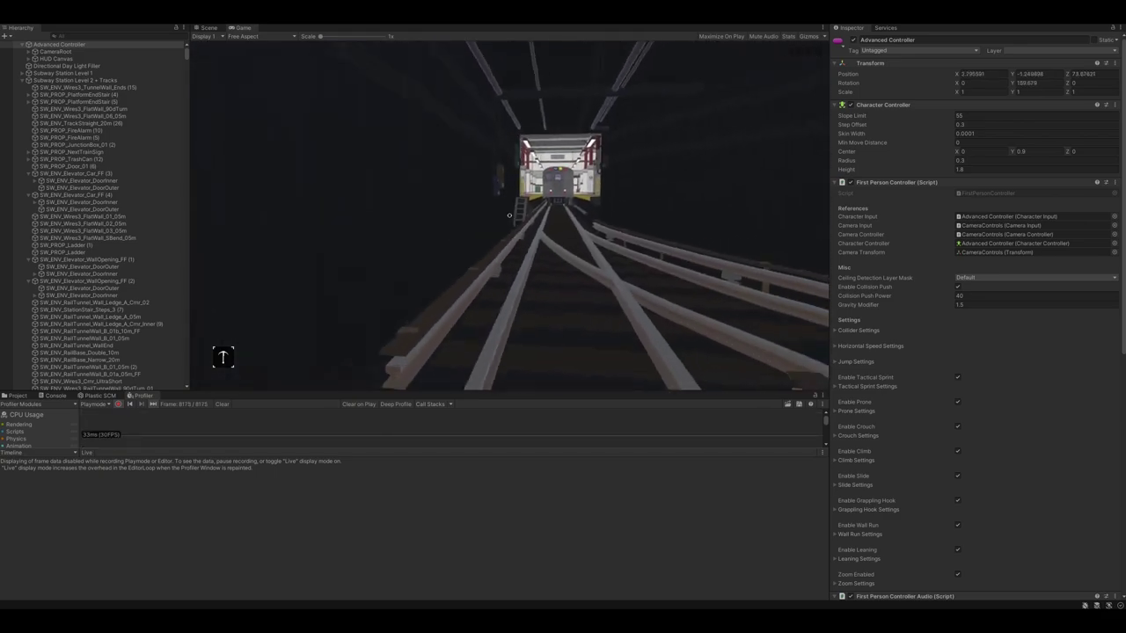
pyautogui.press('w')
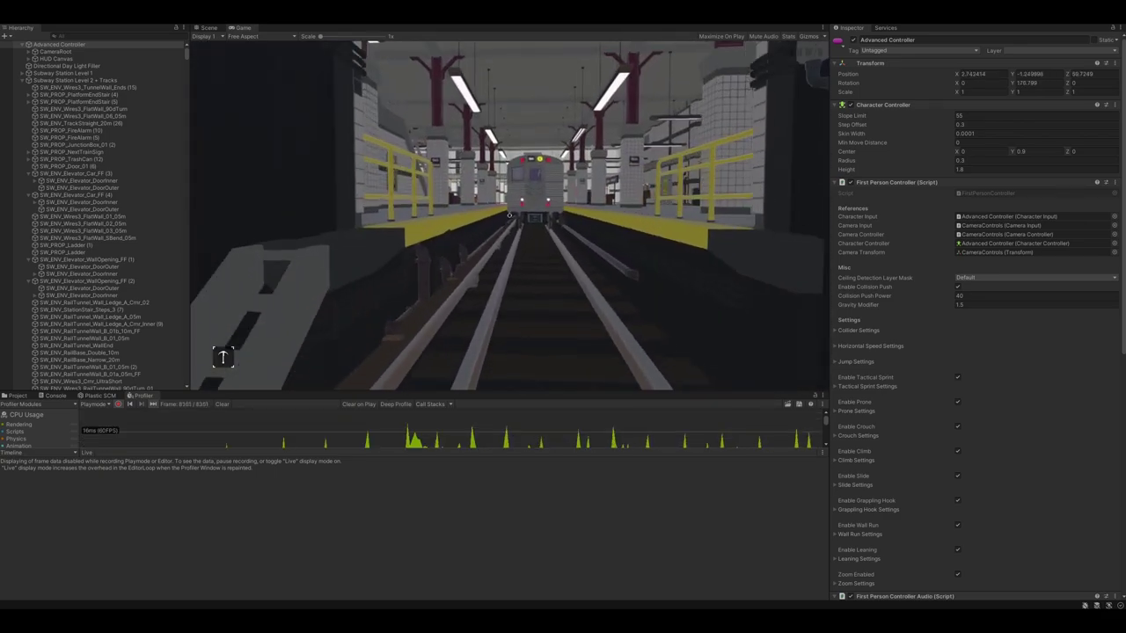
pyautogui.press('space')
pyautogui.press('w')
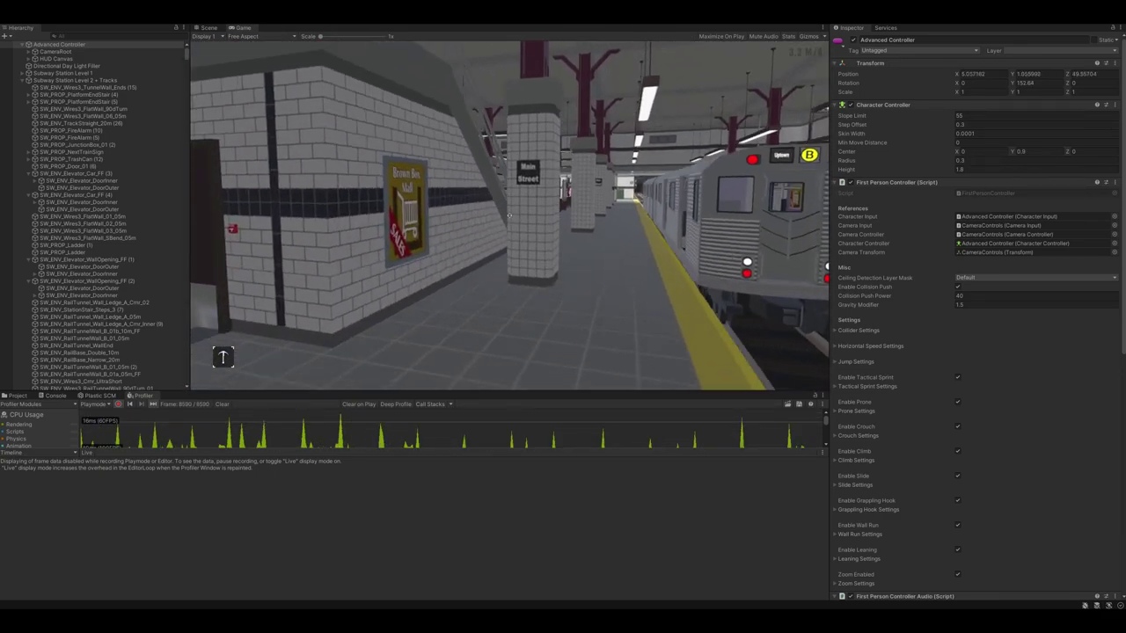
# Step: Climb the platform stairs to the upper concourse and pass through the turnstiles while the Profiler records
pyautogui.press('w')
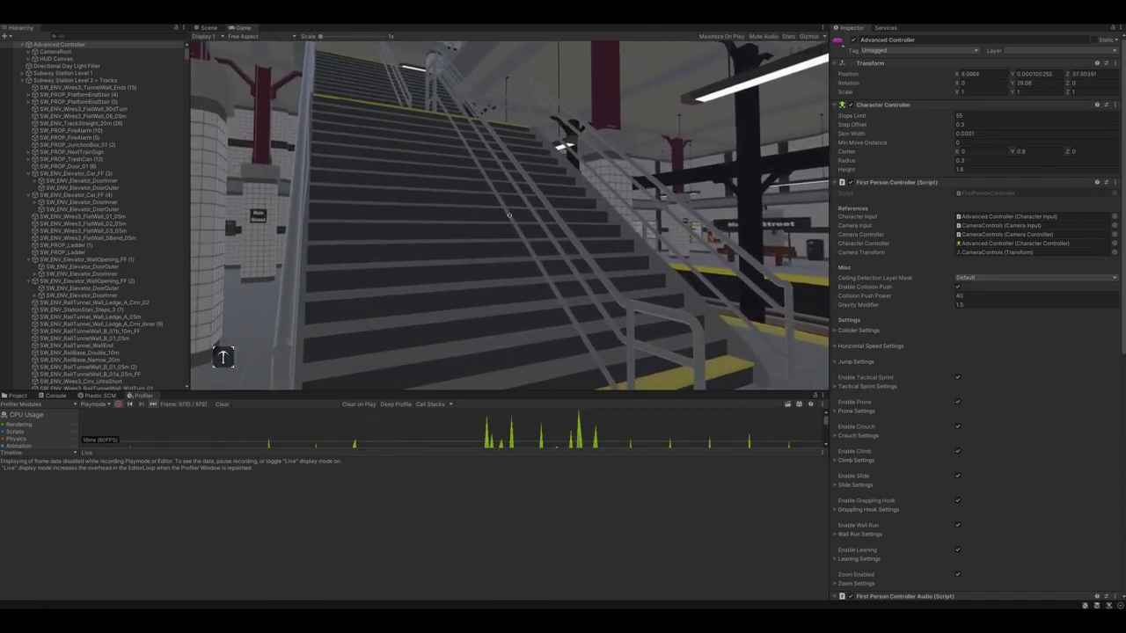
pyautogui.press('w')
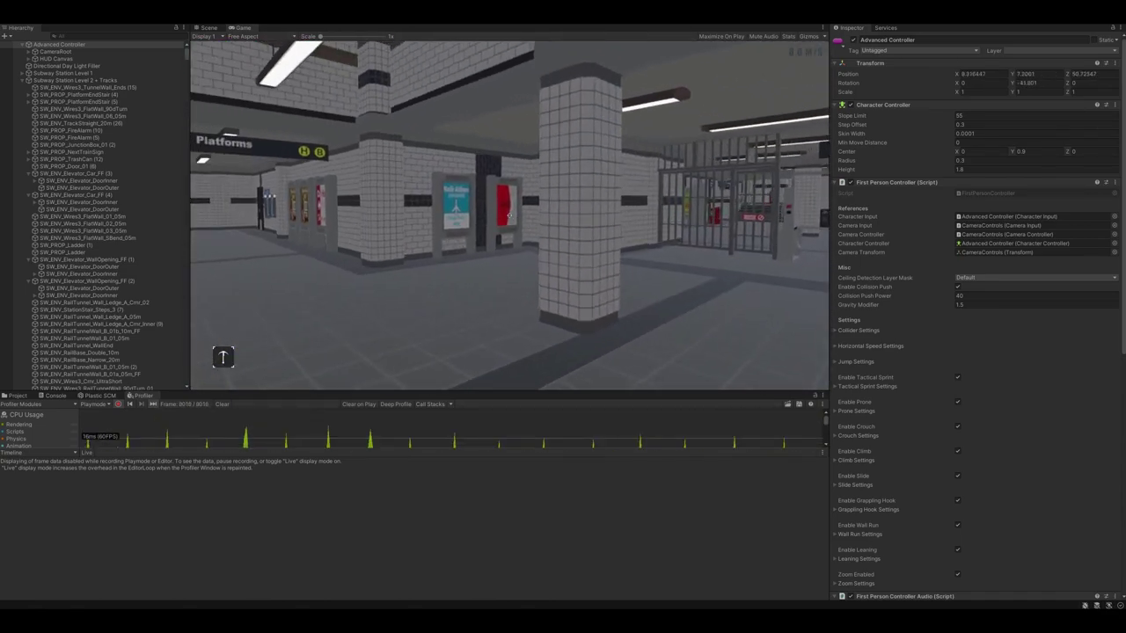
pyautogui.press('w')
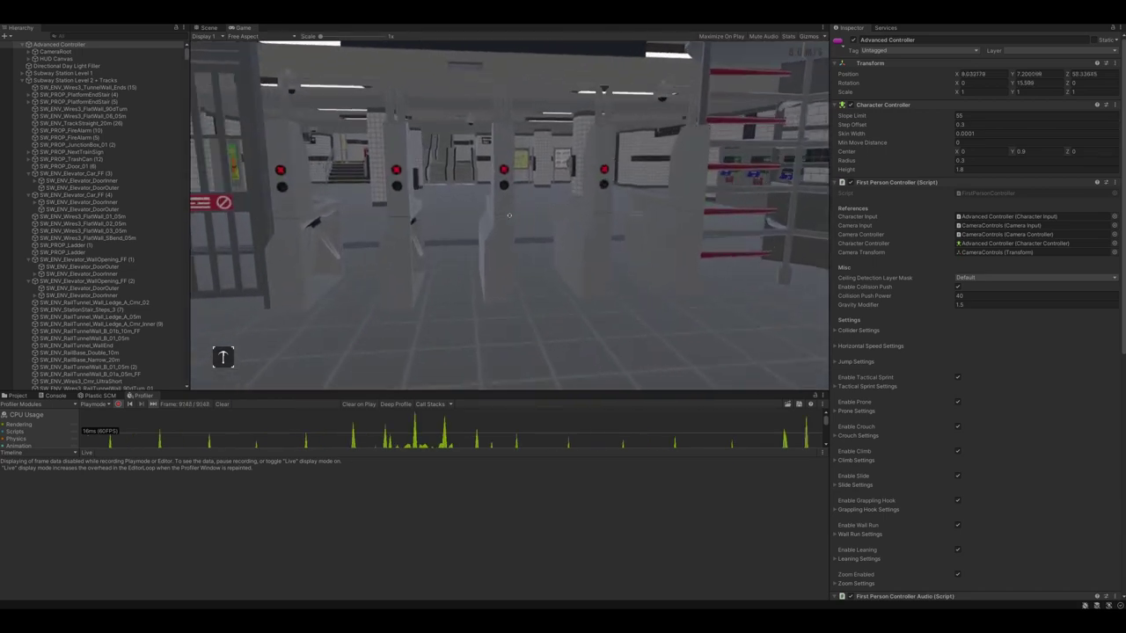
pyautogui.press('w')
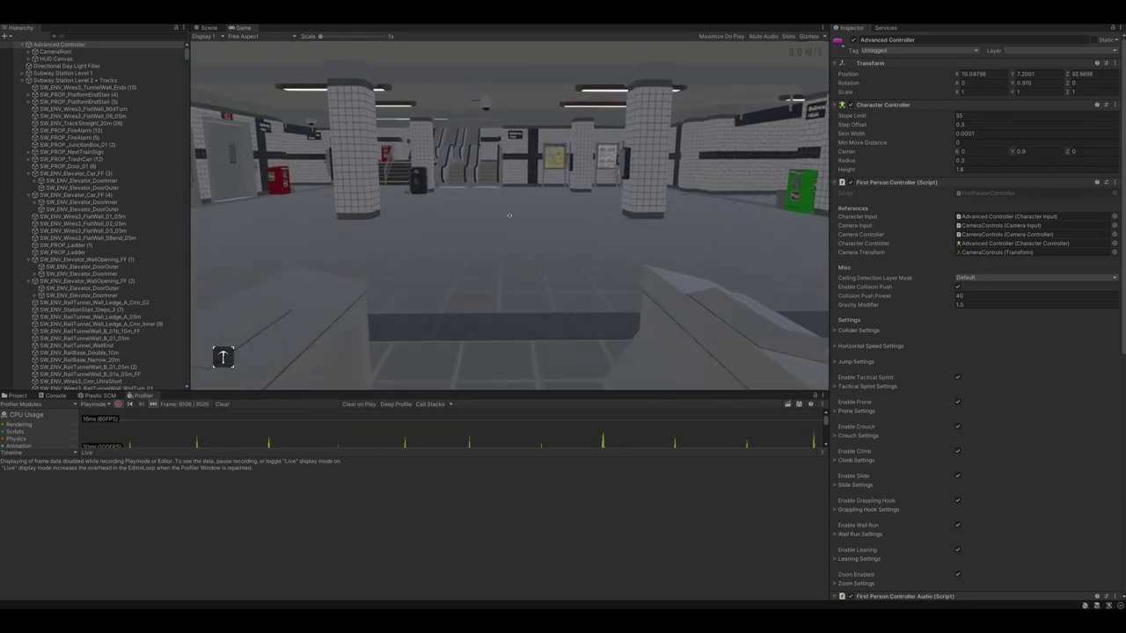
# Step: Cross the concourse and climb the escalator to the street-level station entrance
pyautogui.press('z')
pyautogui.press('w')
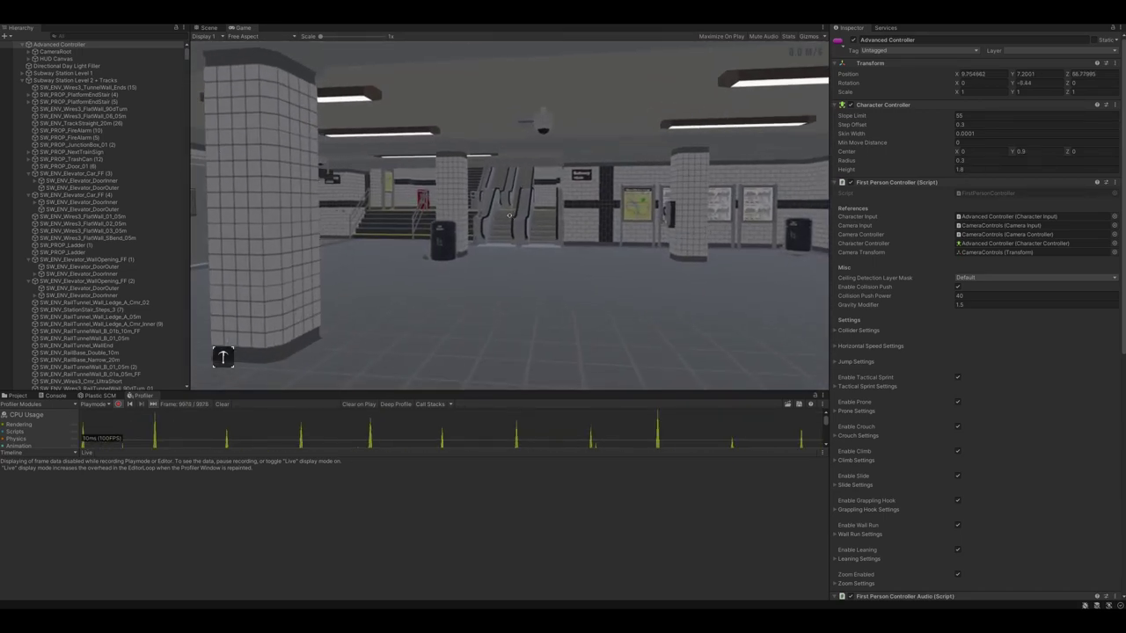
pyautogui.press('w')
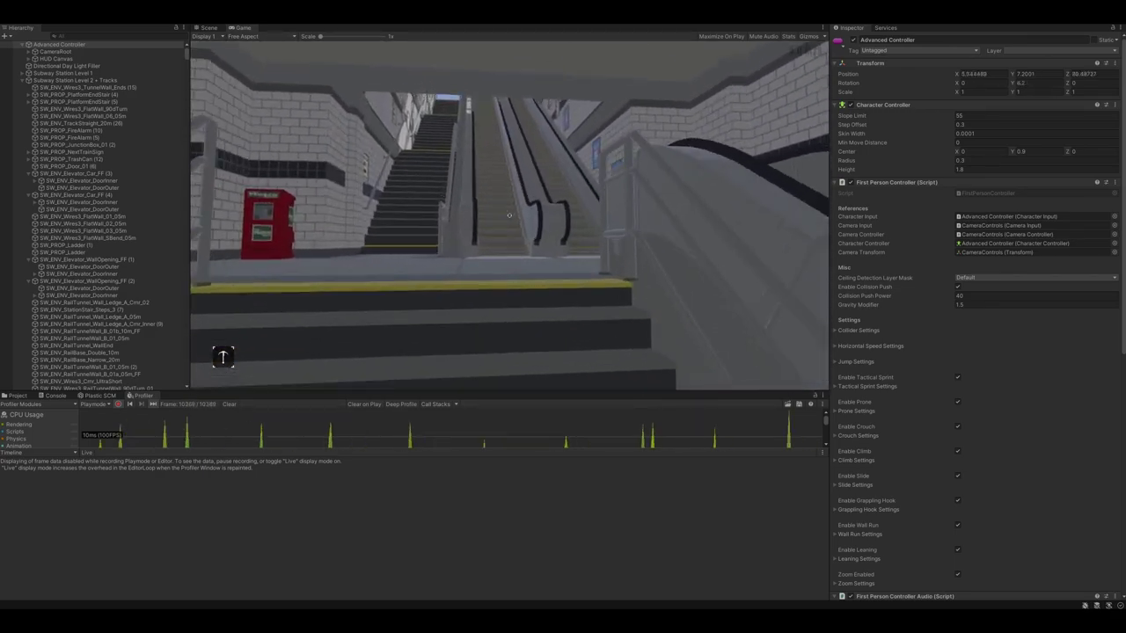
pyautogui.press('w')
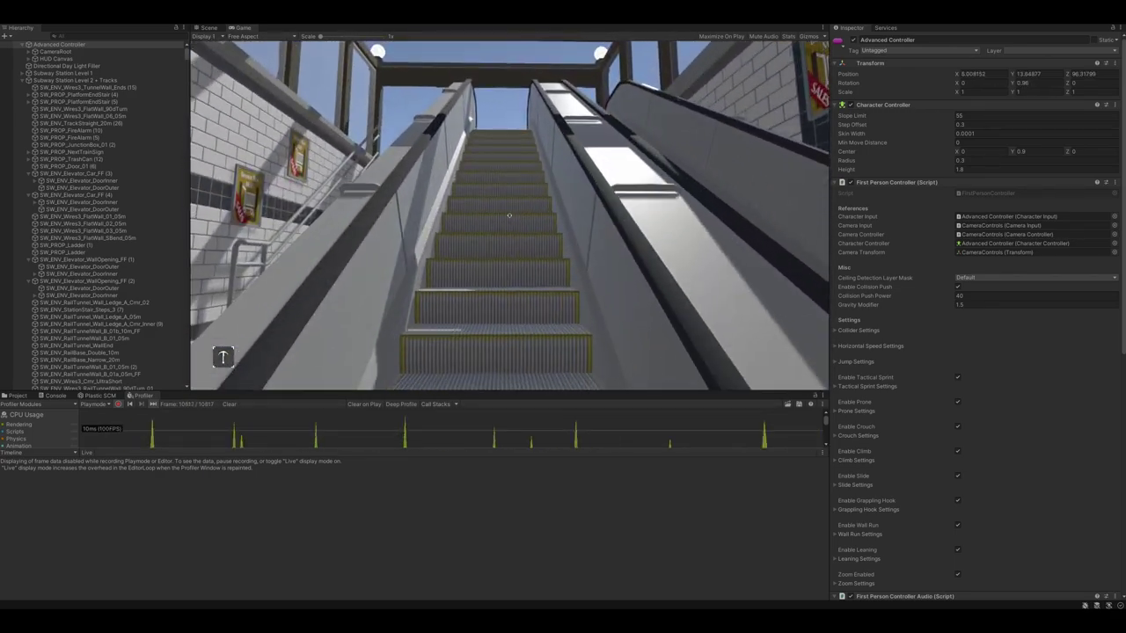
pyautogui.press('w')
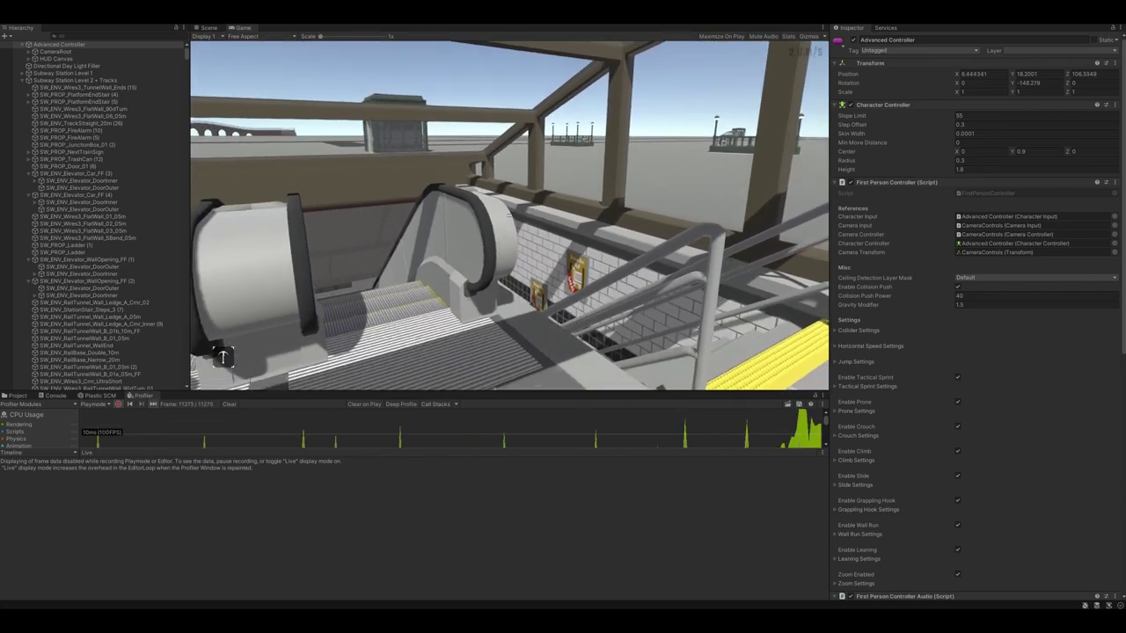
# Step: Walk around the outside of the street-level entrance and return to the top of its stairs
pyautogui.press('w')
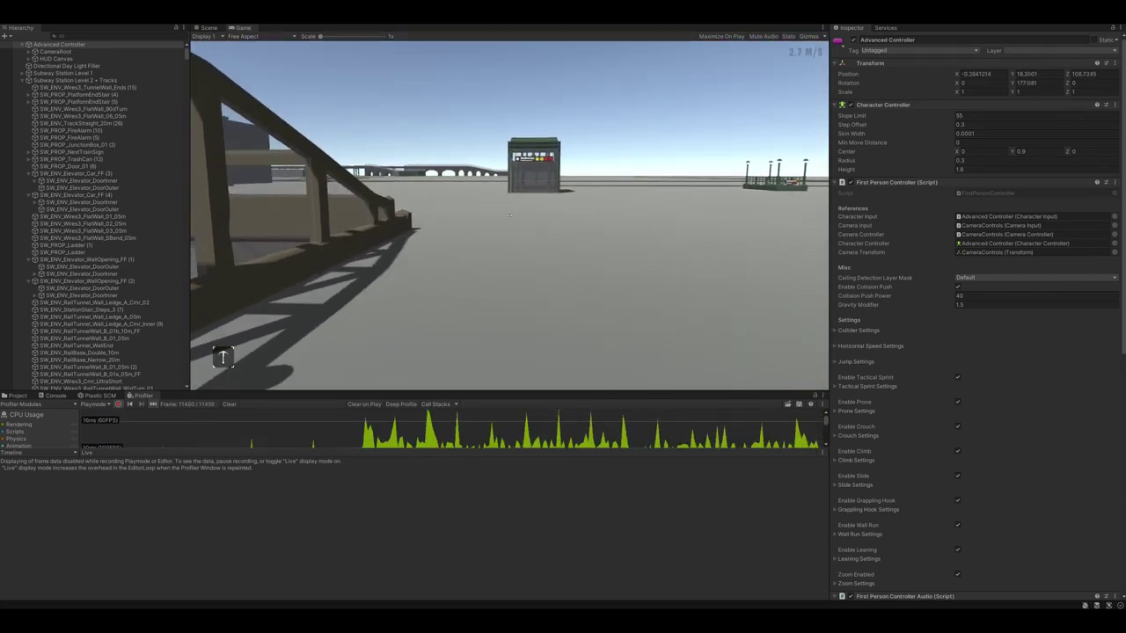
pyautogui.press('w')
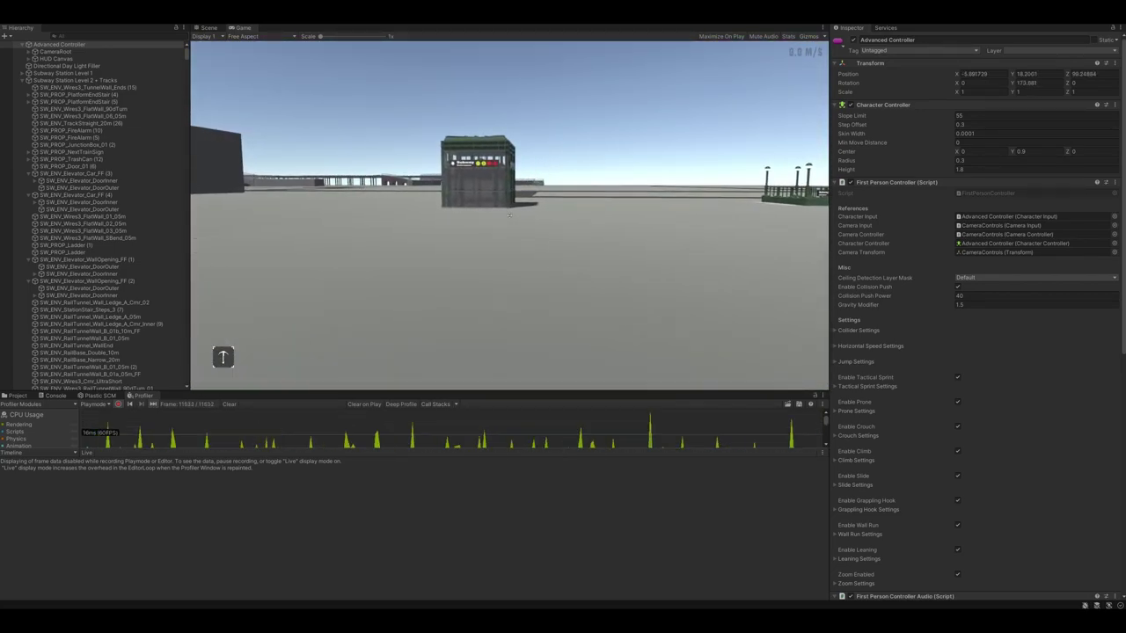
pyautogui.press('w')
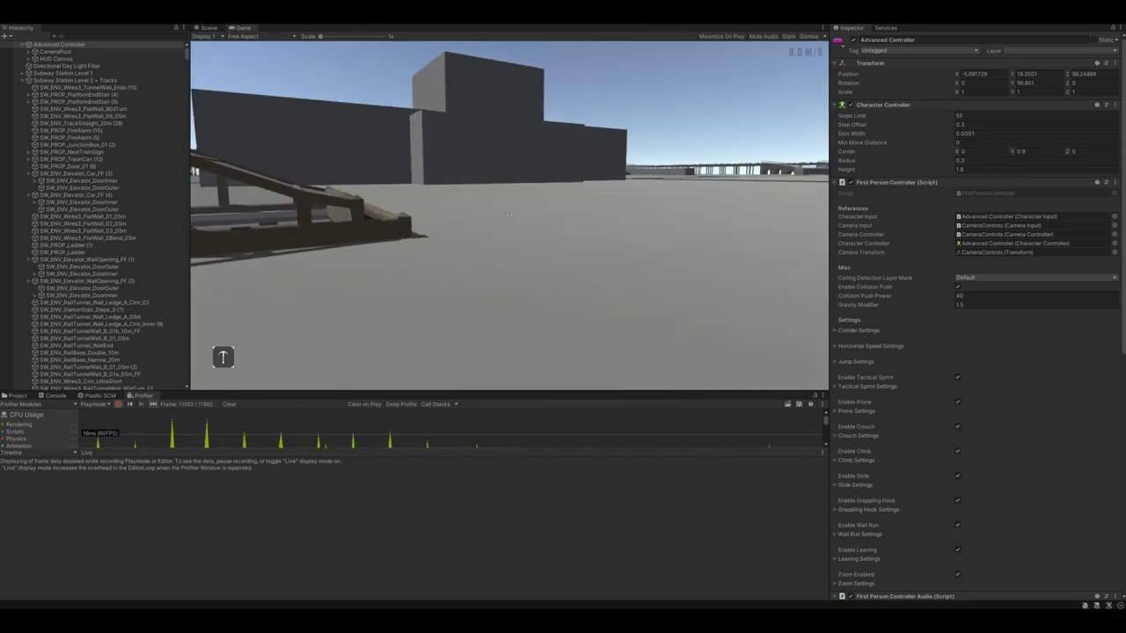
pyautogui.press('w')
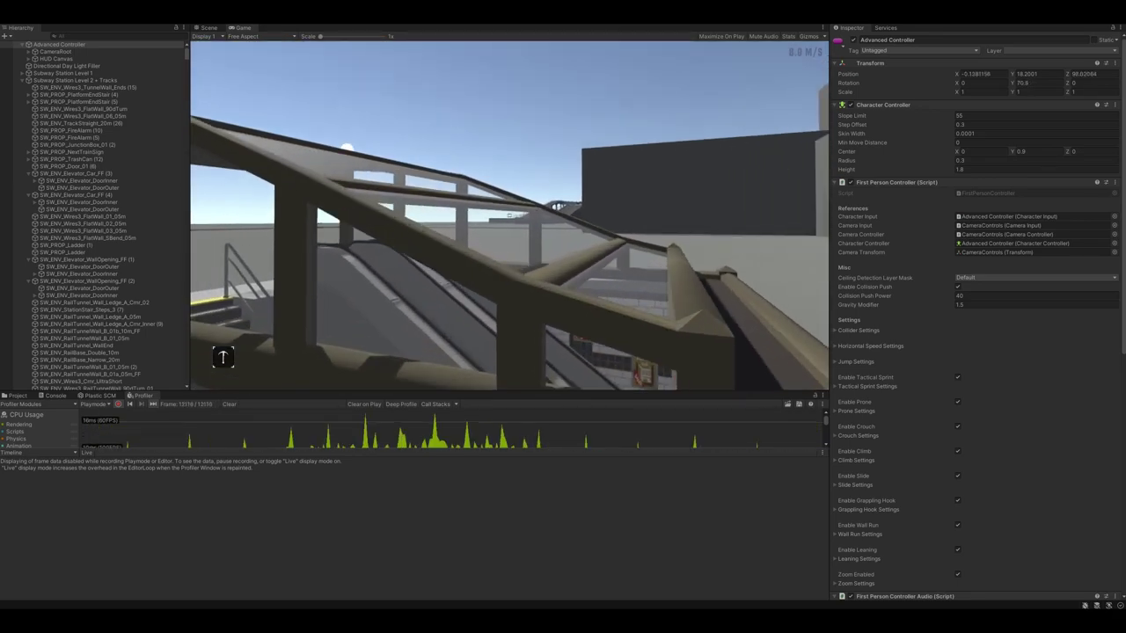
pyautogui.press('w')
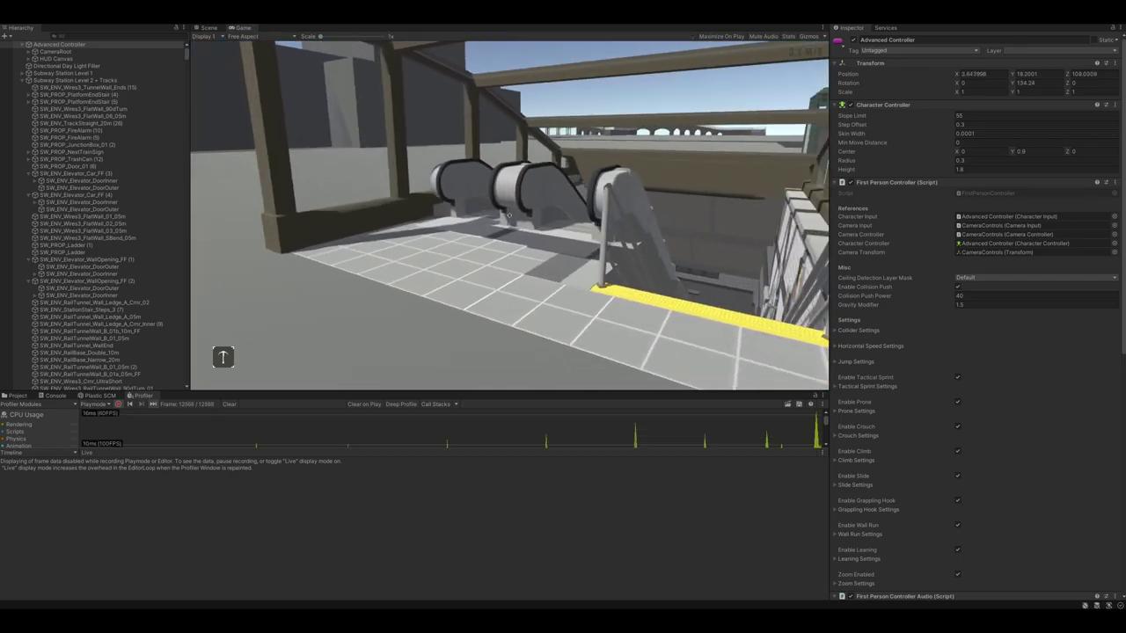
# Step: Descend the entrance stairs to the concourse and walk to the windowed door beside the Mr.E-Burgers ad
pyautogui.press('w')
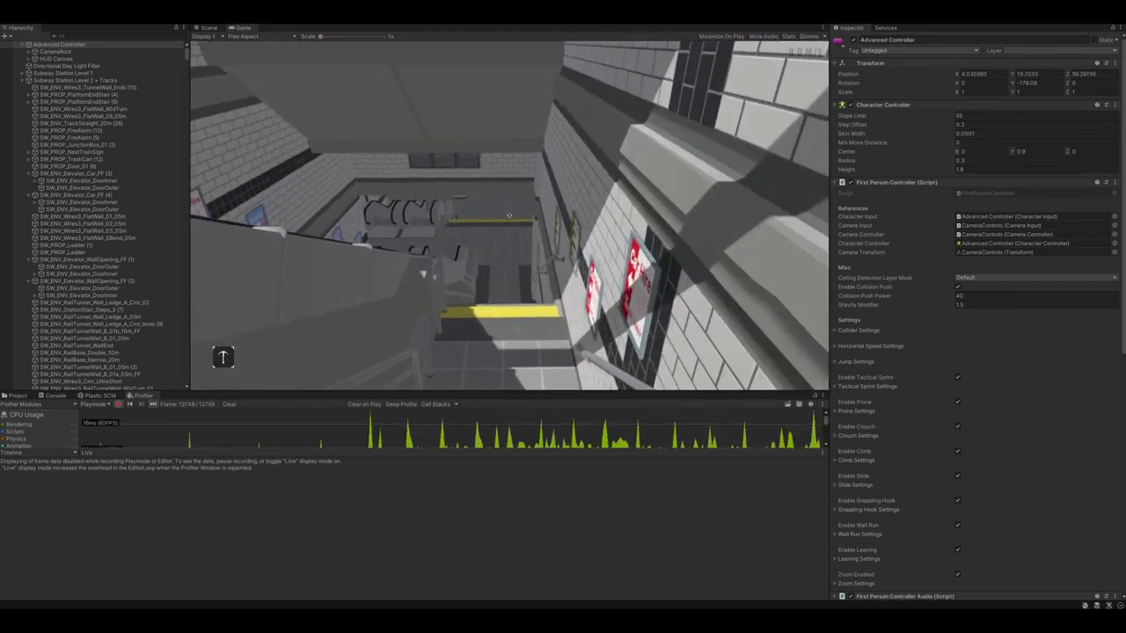
pyautogui.press('w')
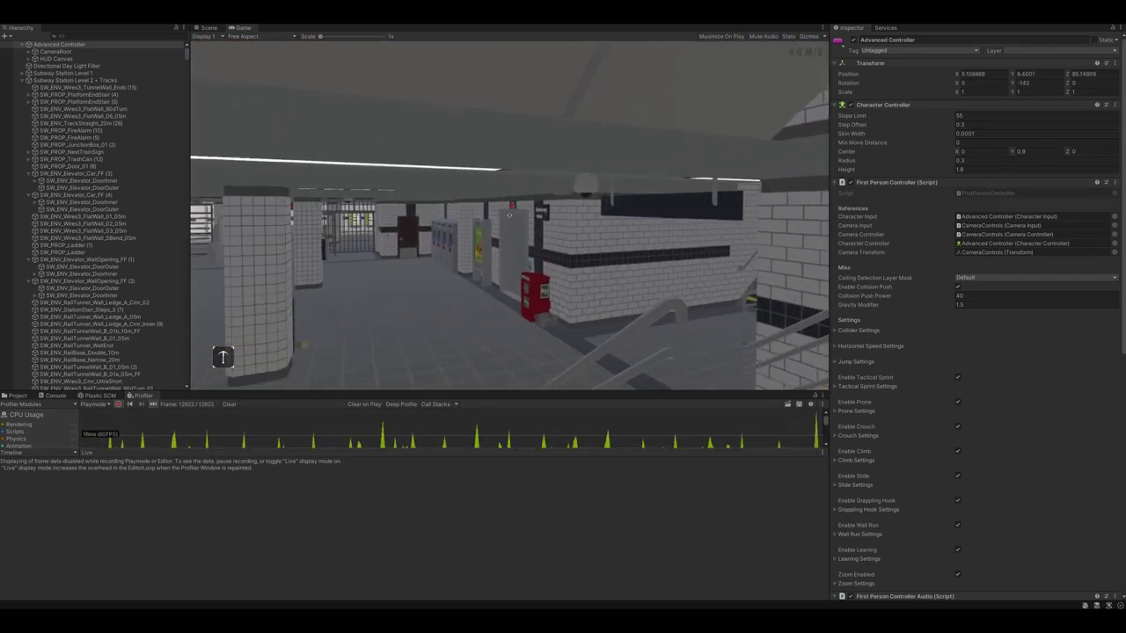
pyautogui.press('w')
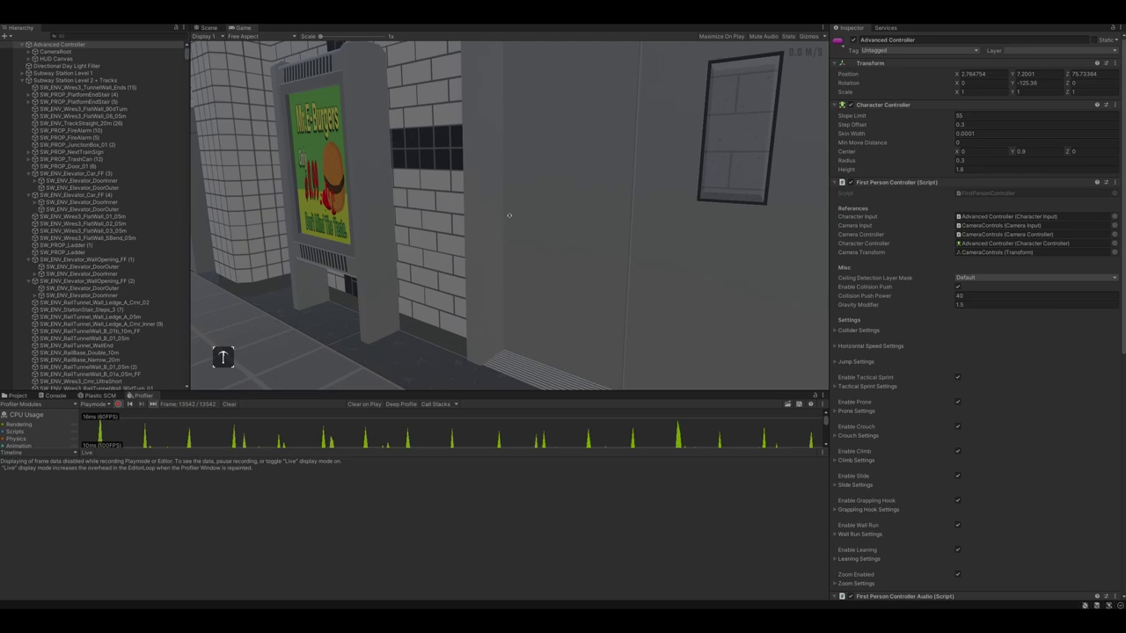
# Step: Switch to the Scene view and examine the Profiler's CPU Usage graph and thread timeline
pyautogui.hotkey('ctrl', '1')
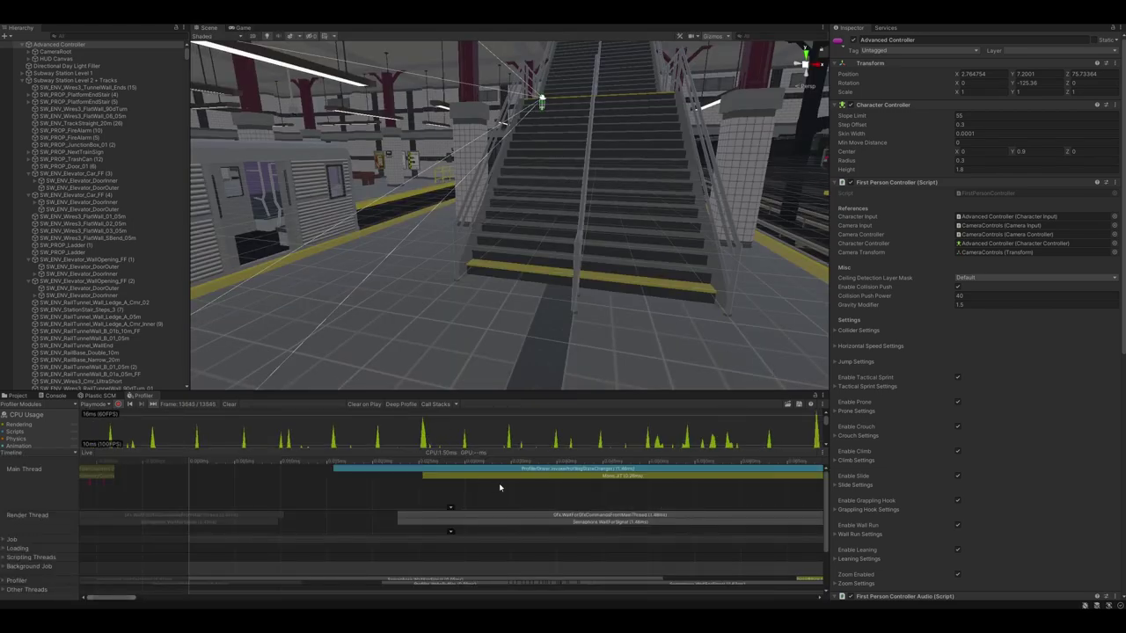
pyautogui.scroll(-3, 531, 496)
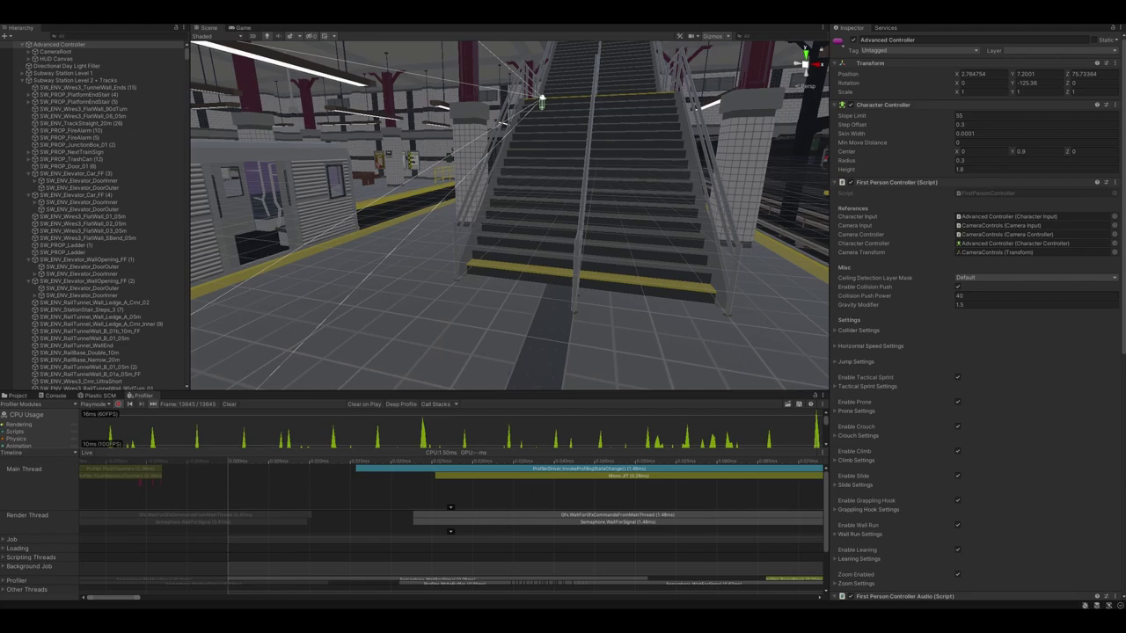
pyautogui.click(75, 454)
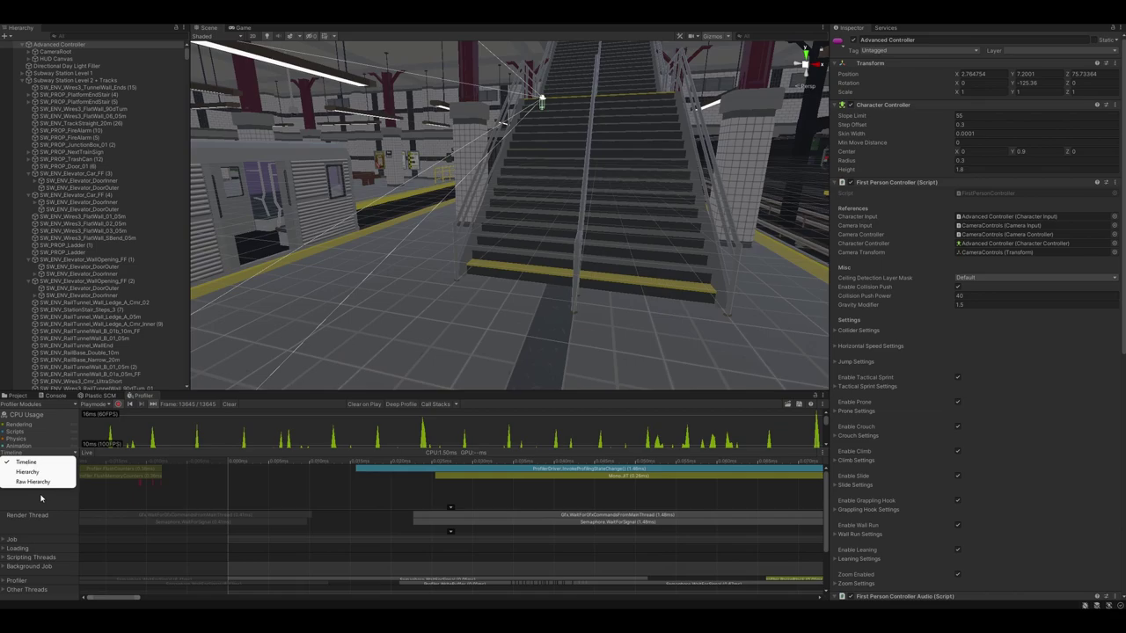
pyautogui.click(43, 500)
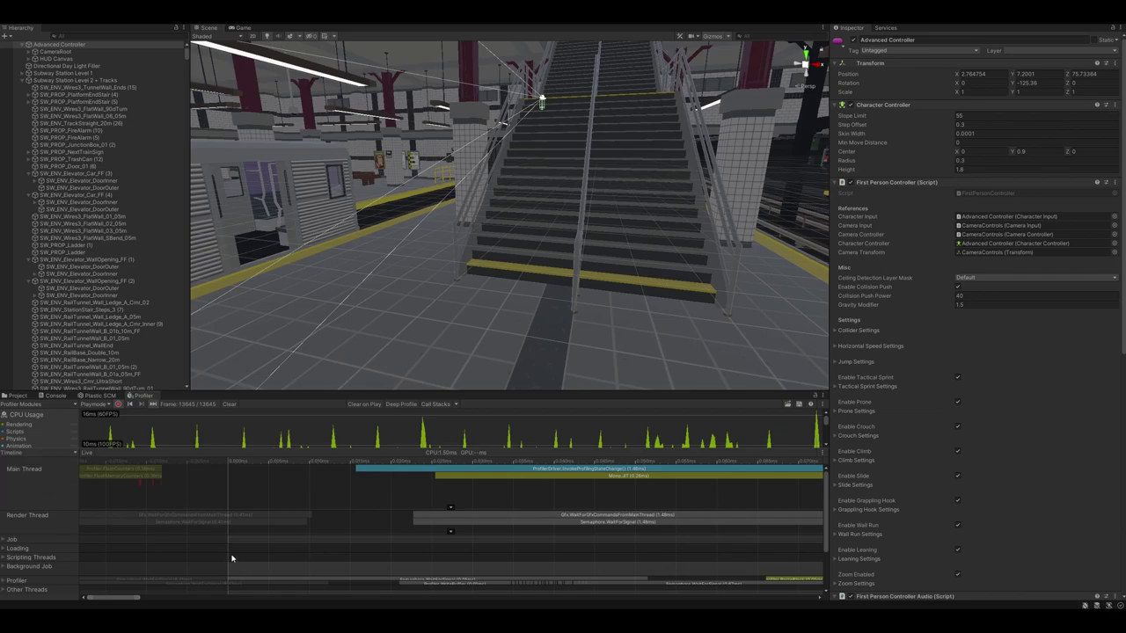
pyautogui.scroll(-3, 754, 511)
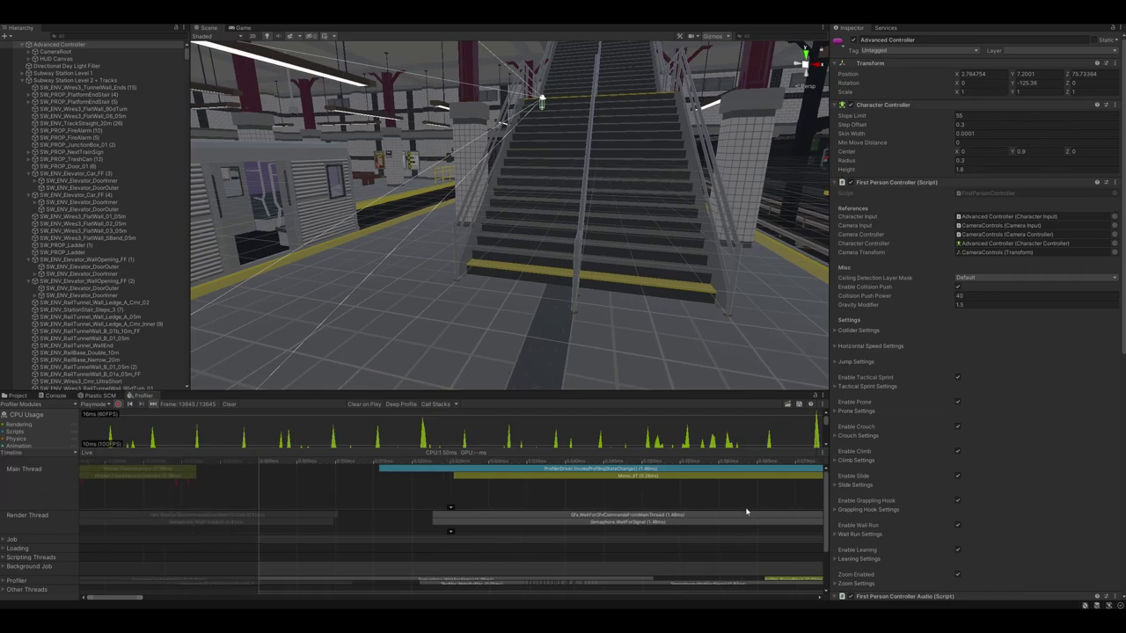
# Step: Examine the thread timeline of an earlier frame picked midway along the Profiler's CPU Usage graph
pyautogui.scroll(2, 754, 511)
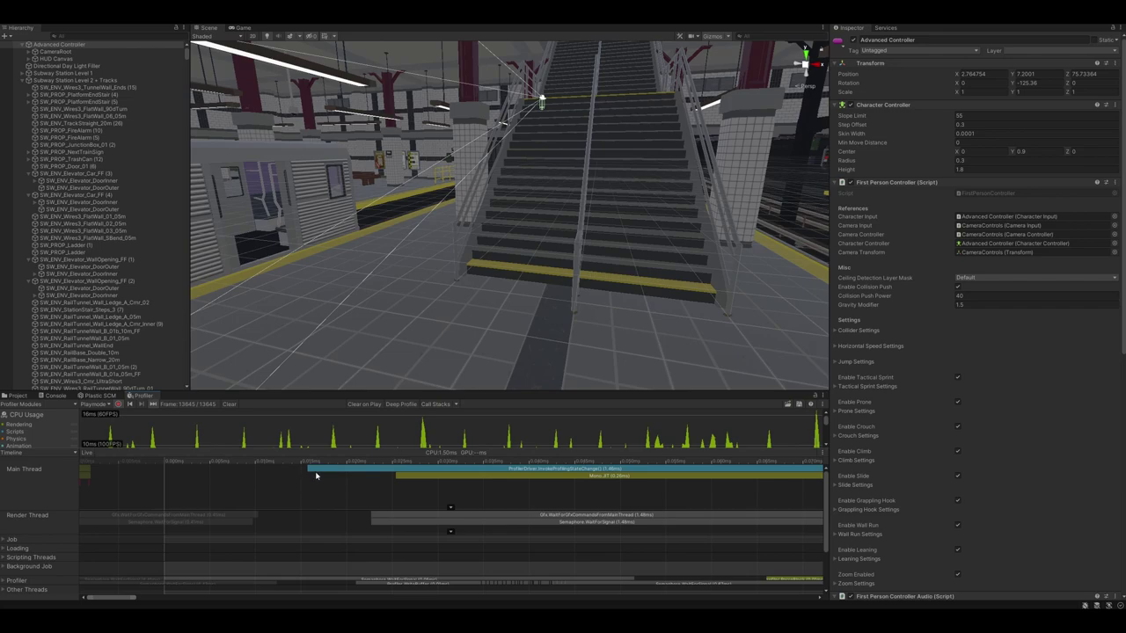
pyautogui.click(489, 425)
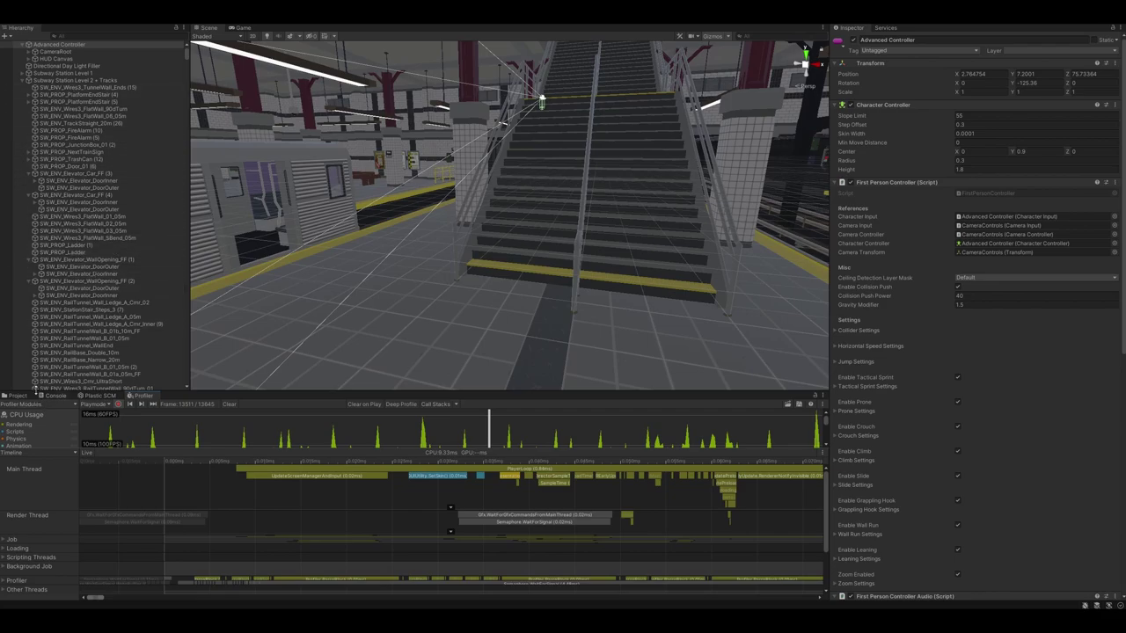
# Step: Browse the project assets to the Environment prefabs folder of the HurlyBurly LowPolySubway El-Train pack
pyautogui.click(17, 395)
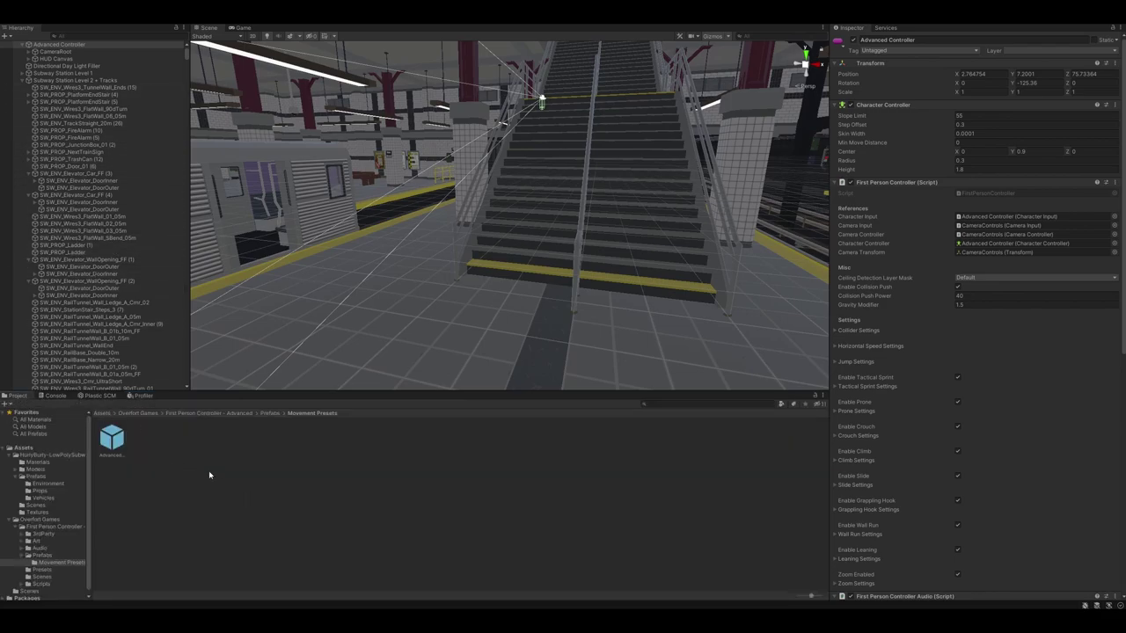
pyautogui.click(102, 412)
pyautogui.click(115, 440)
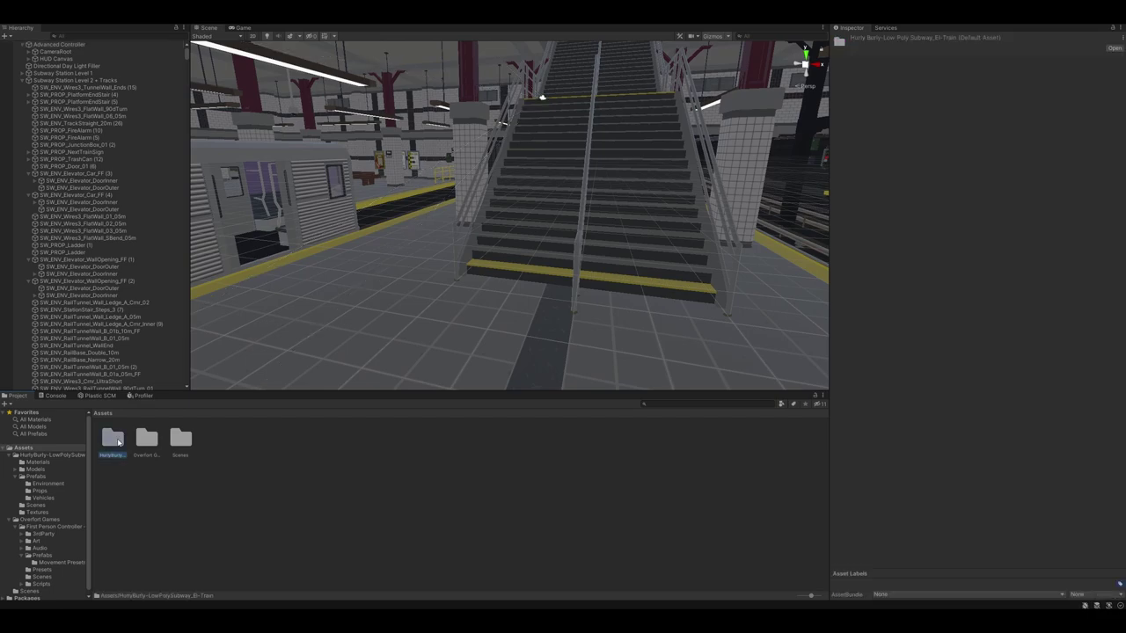
pyautogui.doubleClick(114, 440)
pyautogui.click(181, 438)
pyautogui.doubleClick(180, 438)
pyautogui.click(113, 440)
pyautogui.doubleClick(114, 439)
# Step: Preview the concrete cube, 3 m El track base, and El station level and inter-floor elevator shaft prefabs
pyautogui.click(385, 439)
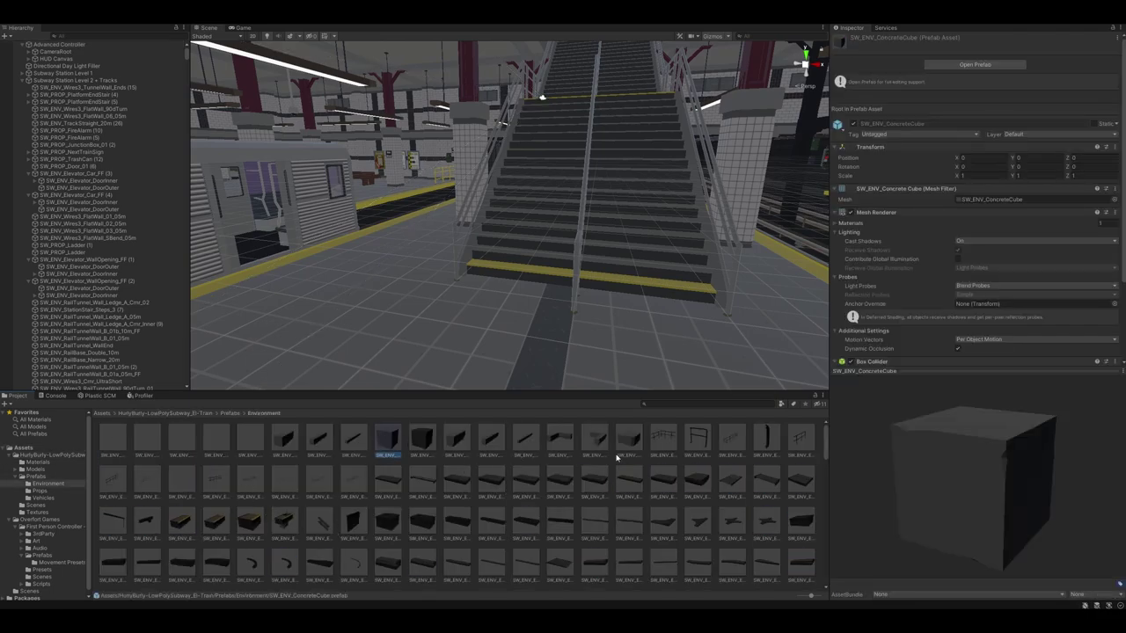
pyautogui.click(388, 525)
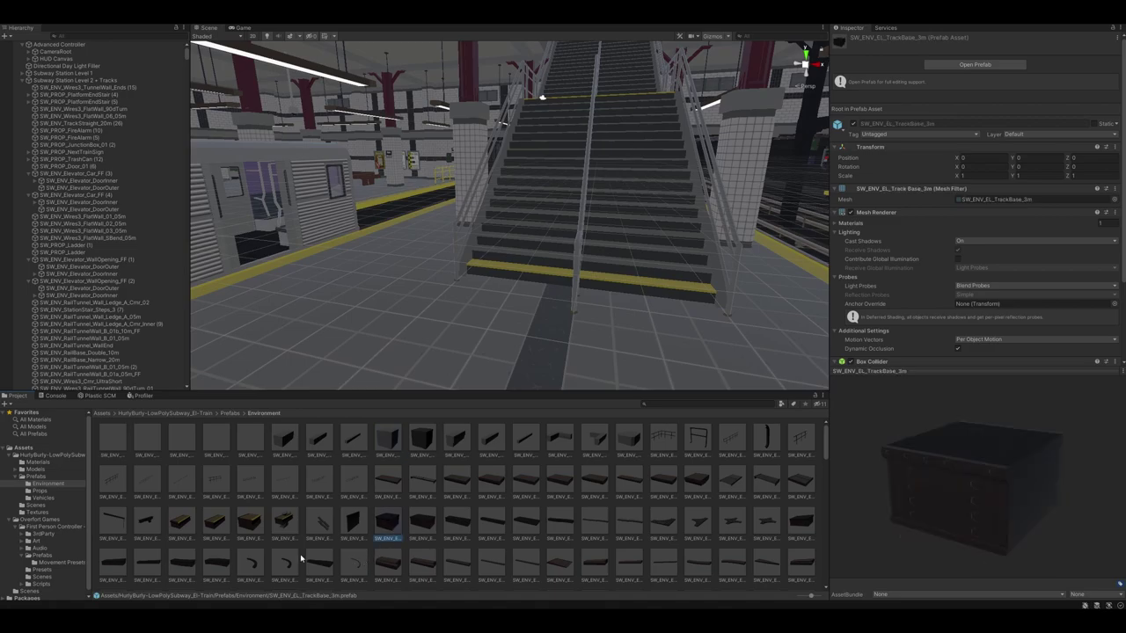
pyautogui.scroll(-3, 264, 541)
pyautogui.click(387, 539)
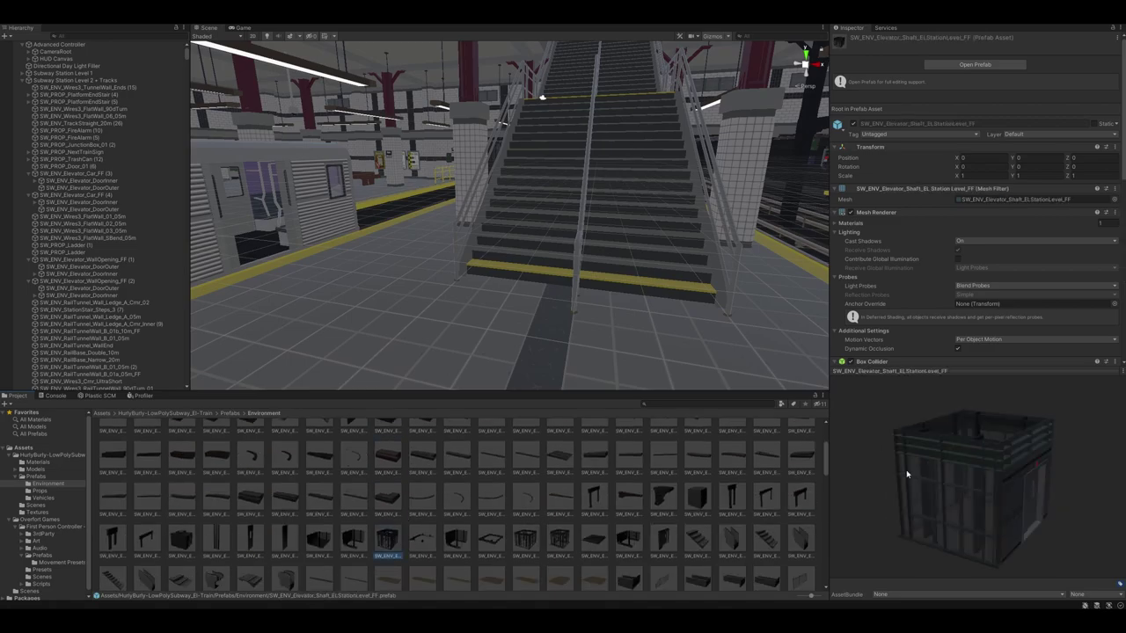
pyautogui.click(454, 540)
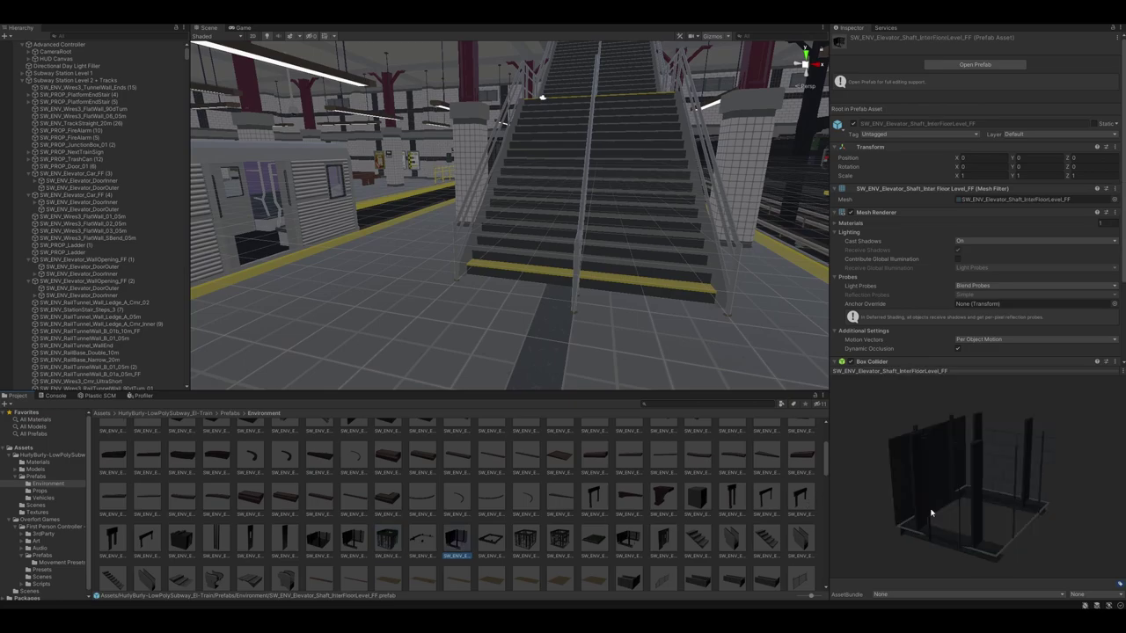
pyautogui.moveTo(930, 514); pyautogui.dragTo(887, 499)
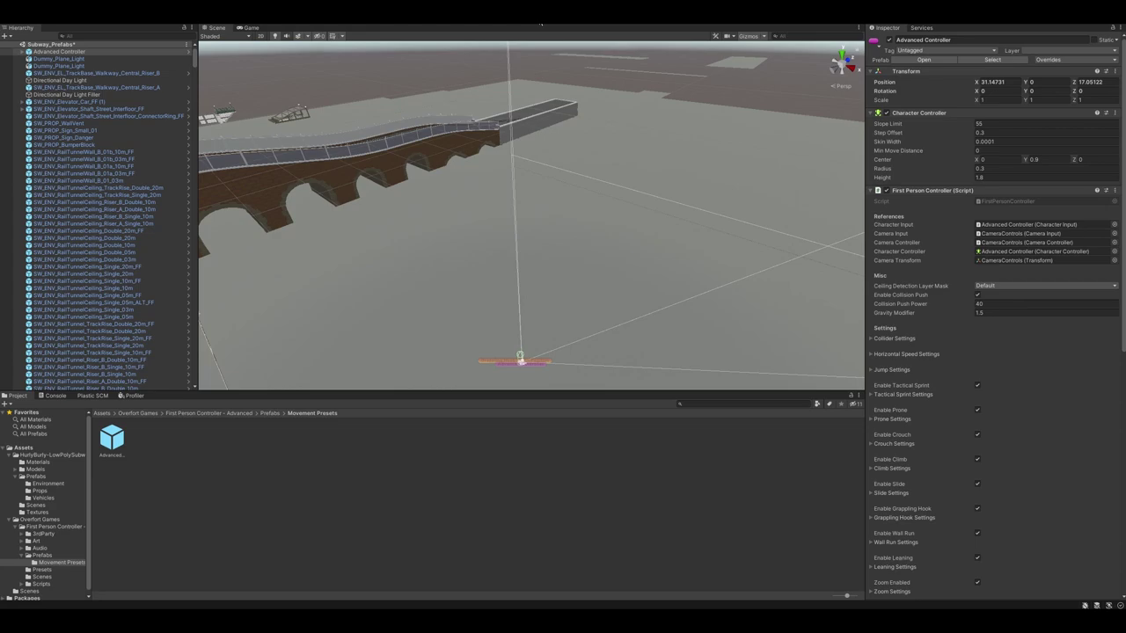
# Step: Look over the brick viaduct and the area around the Advanced Controller in the Subway_Prefabs scene
pyautogui.moveTo(562, 165); pyautogui.dragTo(637, 245, button='right')
pyautogui.moveTo(474, 271); pyautogui.dragTo(593, 256, button='right')
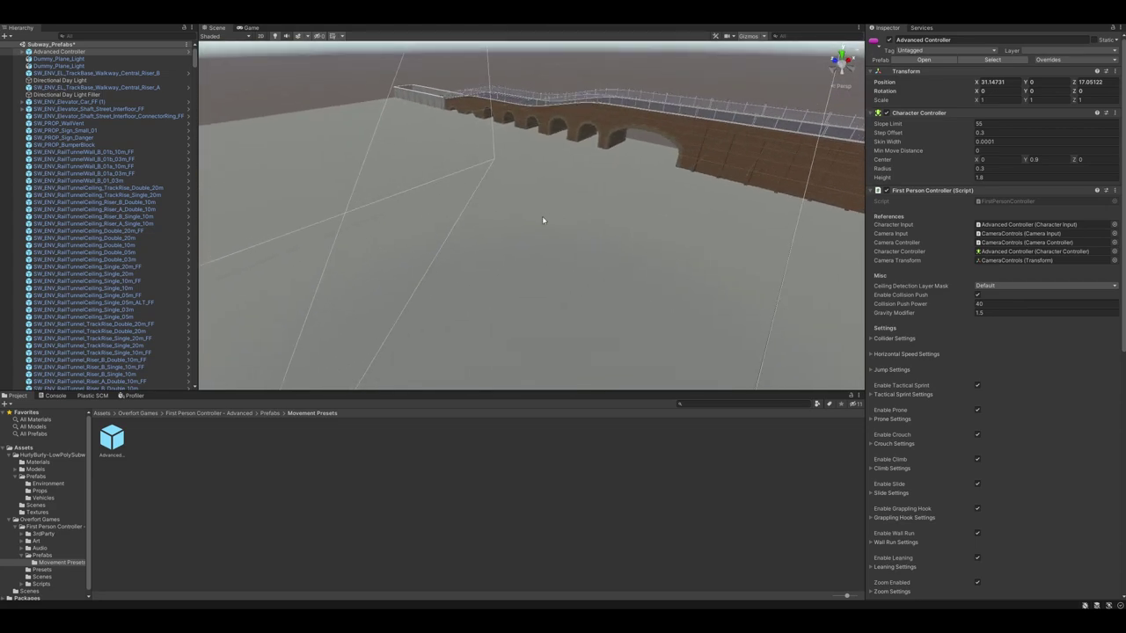
pyautogui.moveTo(542, 220); pyautogui.dragTo(555, 90, button='right')
pyautogui.press('f')
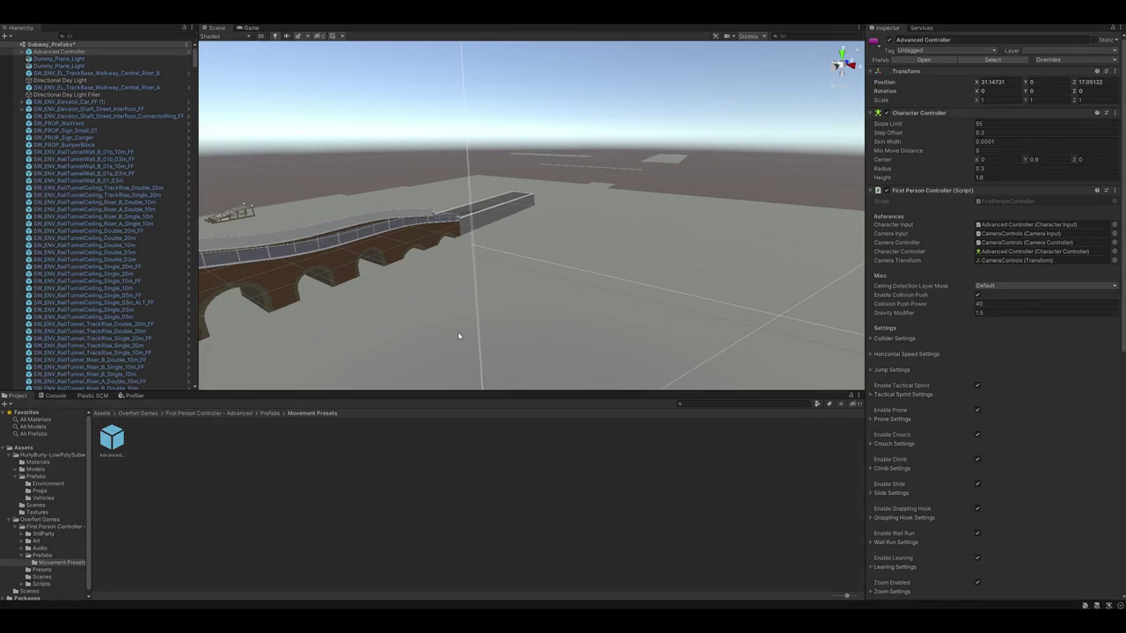
# Step: Enter play mode and sprint through one of the brick viaduct's arches to the open ground beyond
pyautogui.hotkey('ctrl', 'p')
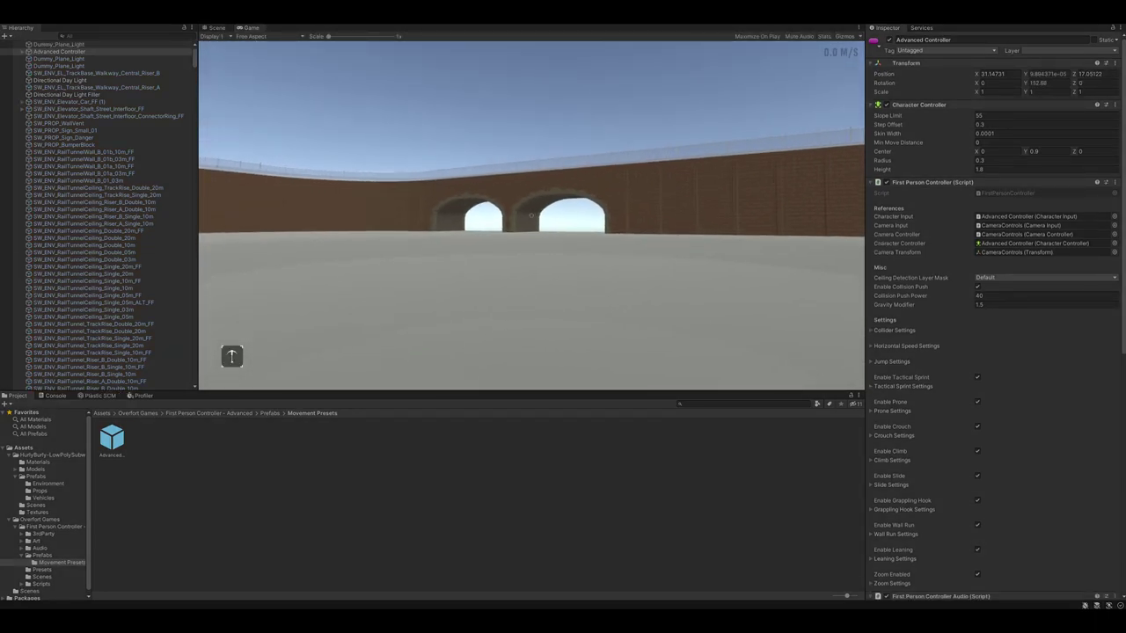
pyautogui.press('w')
pyautogui.hotkey('shift', 'w')
pyautogui.hotkey('shift', 'w')
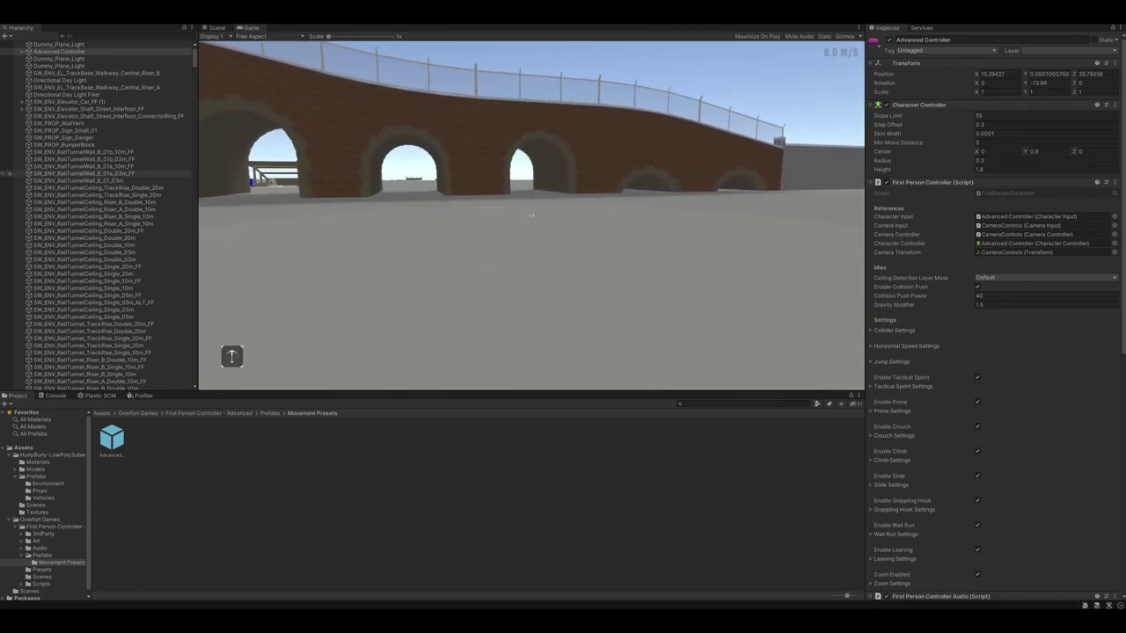
pyautogui.hotkey('shift', 'w')
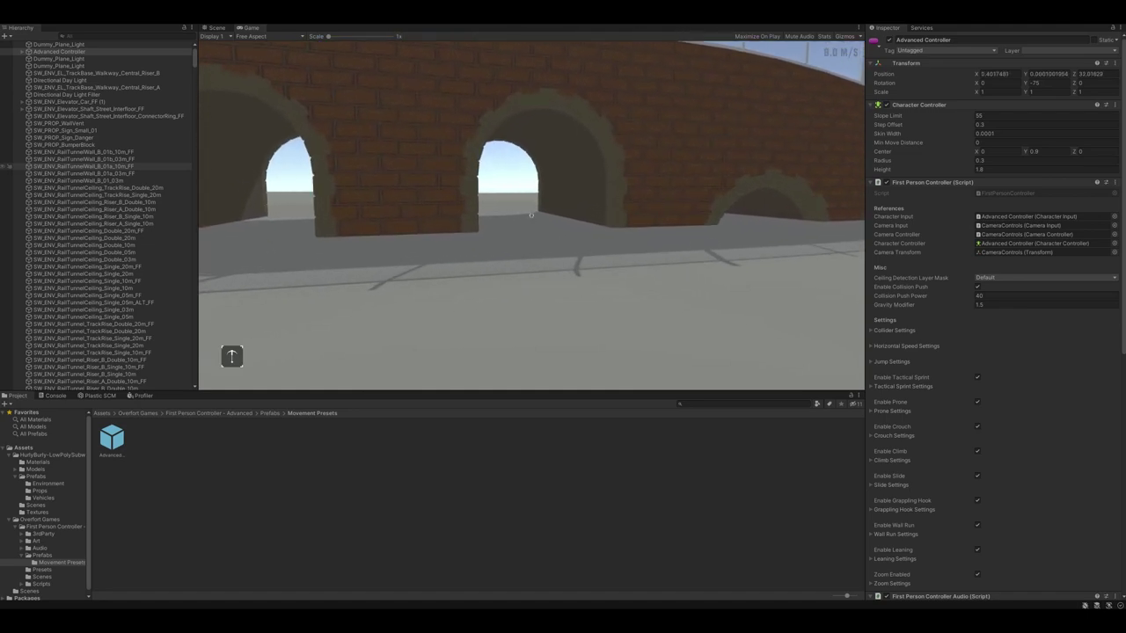
pyautogui.hotkey('shift', 'w')
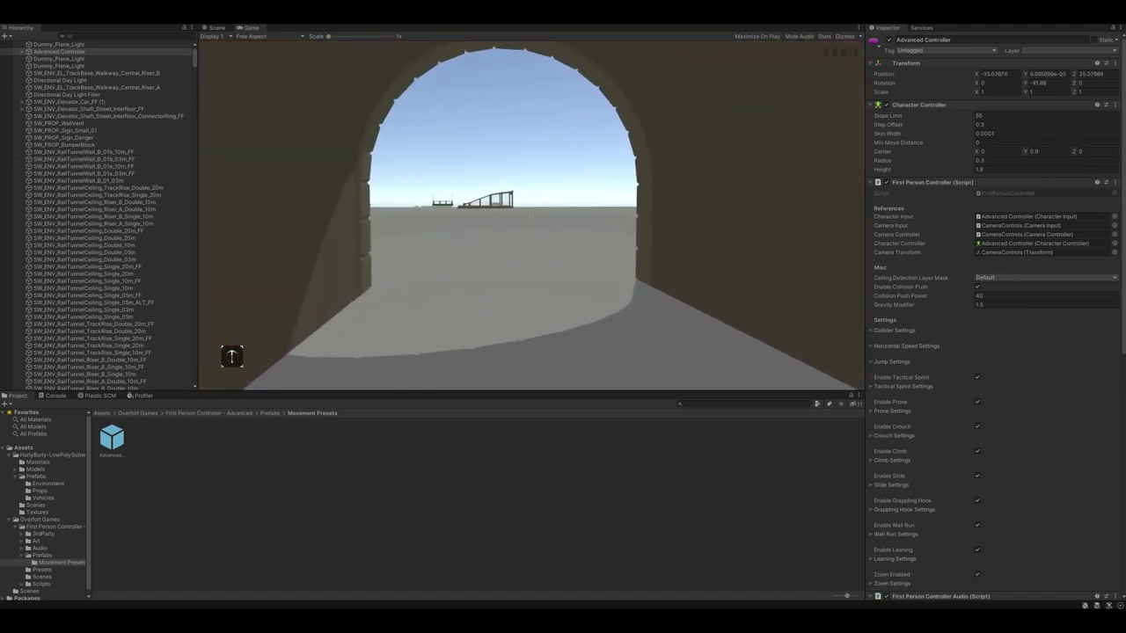
pyautogui.hotkey('shift', 'w')
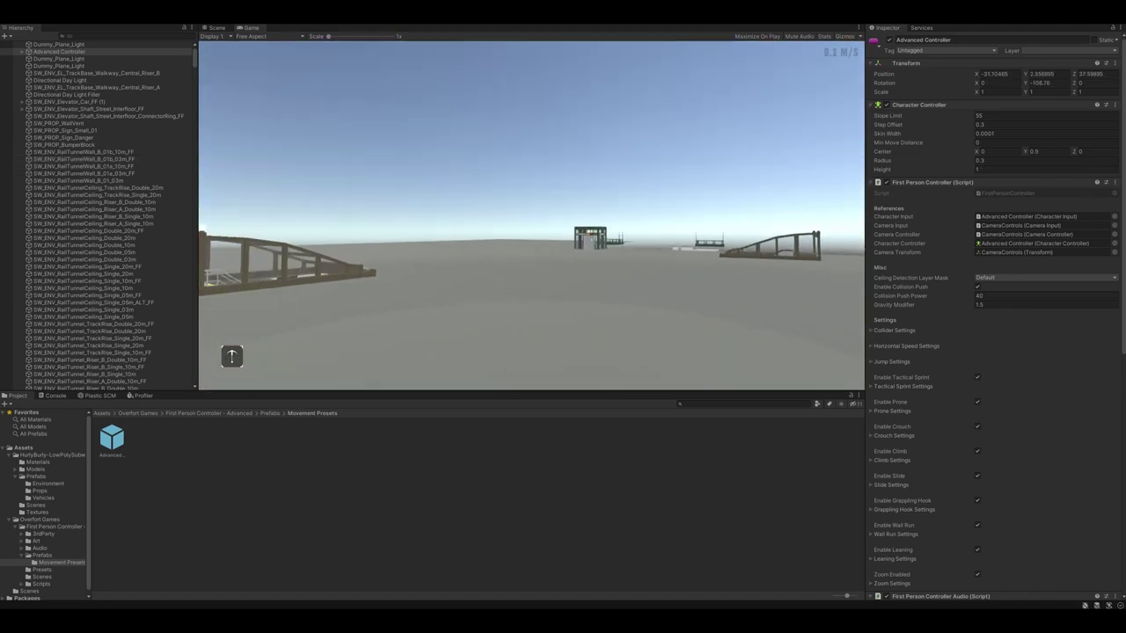
# Step: Run across the open ground to the framed subway entrance and descend its escalator to the concourse
pyautogui.press('space')
pyautogui.hotkey('shift', 'w')
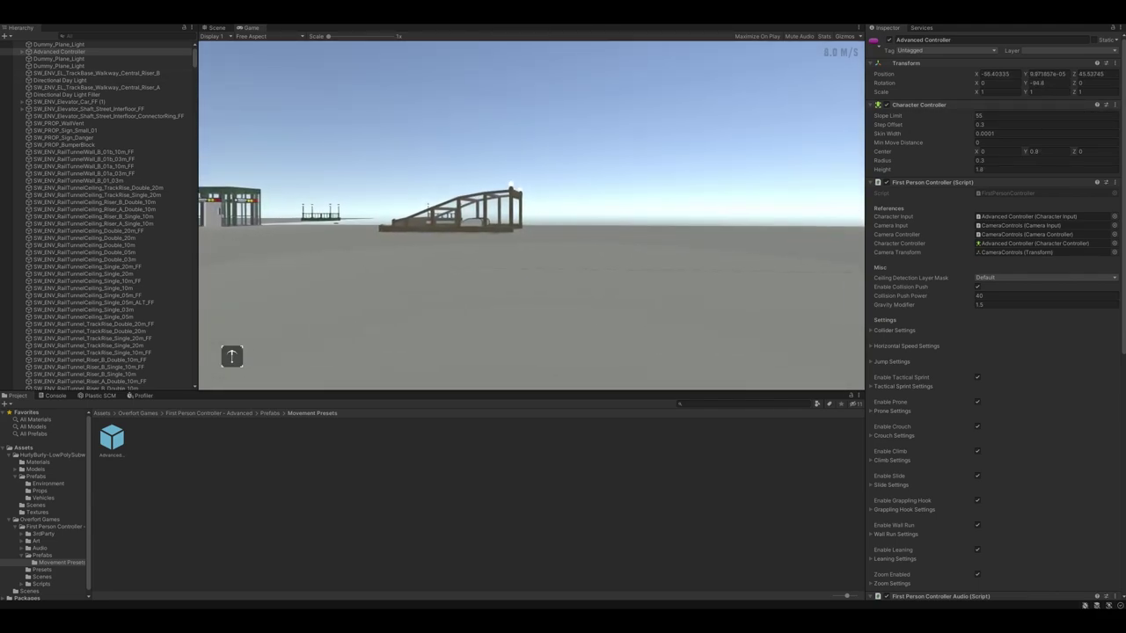
pyautogui.hotkey('shift', 'w')
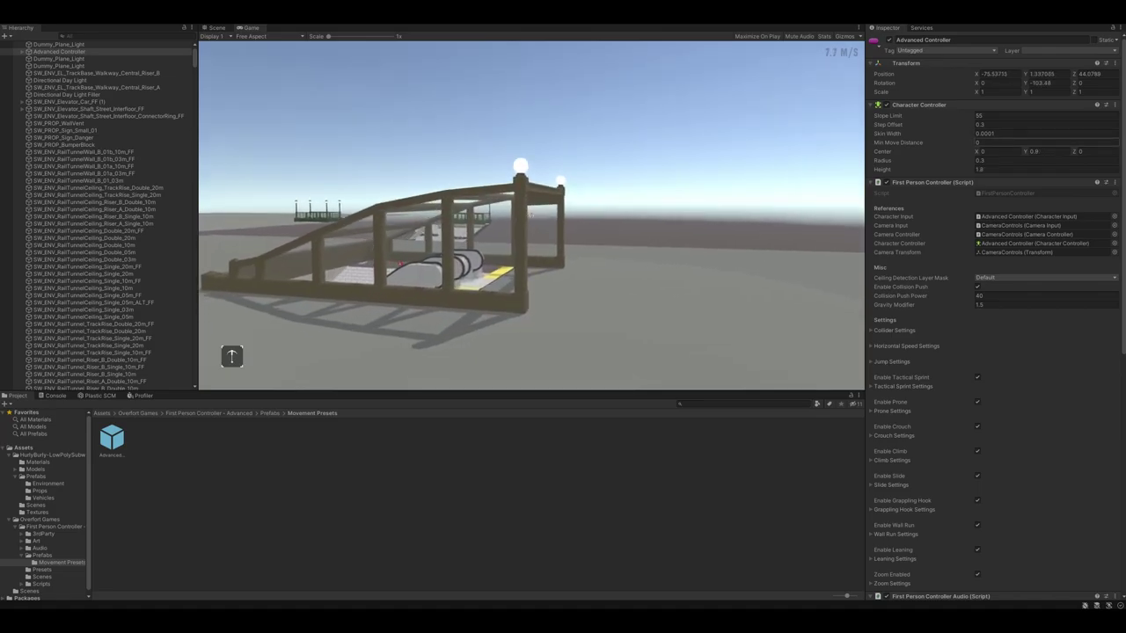
pyautogui.hotkey('shift', 'w')
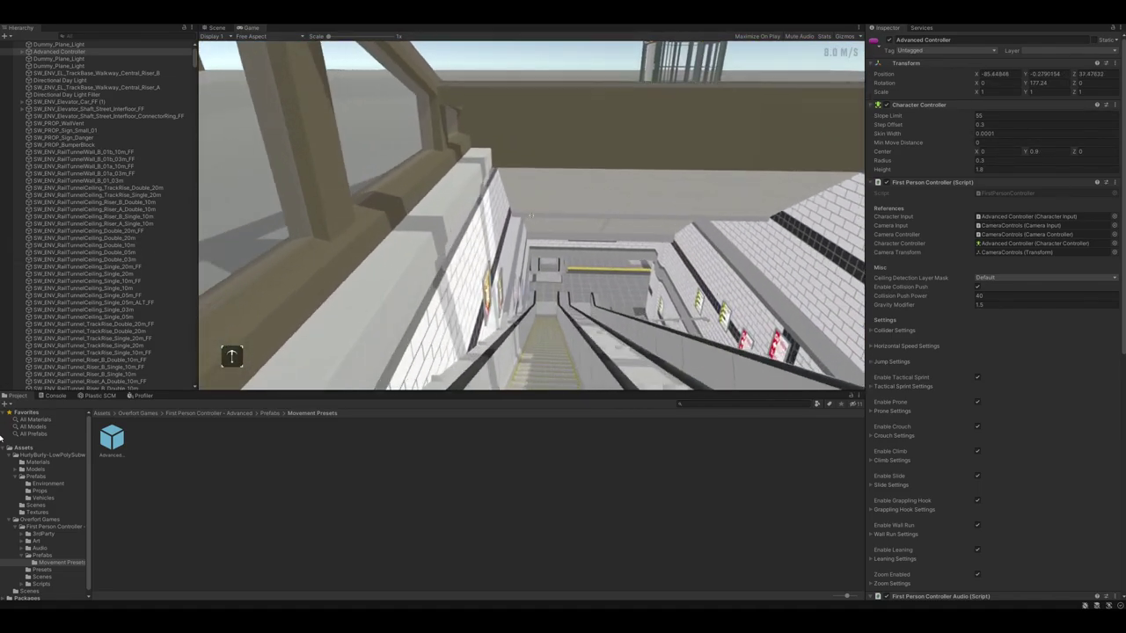
pyautogui.hotkey('shift', 'w')
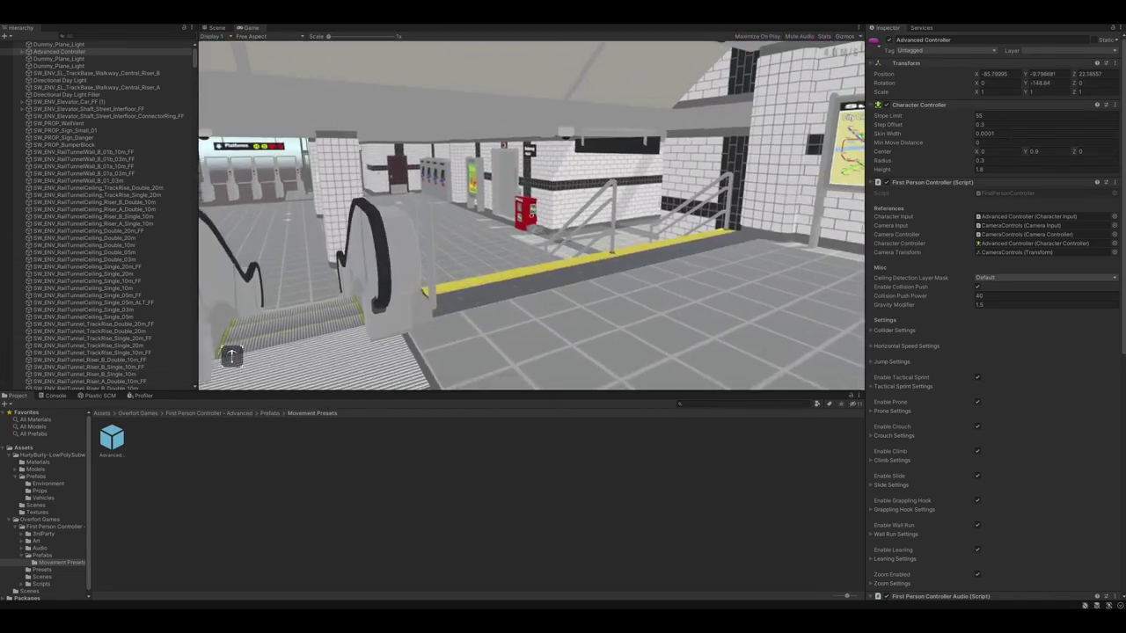
# Step: Walk through the concourse past the newspaper box and payphone, and climb the poster-lined stairs to street level
pyautogui.press('w')
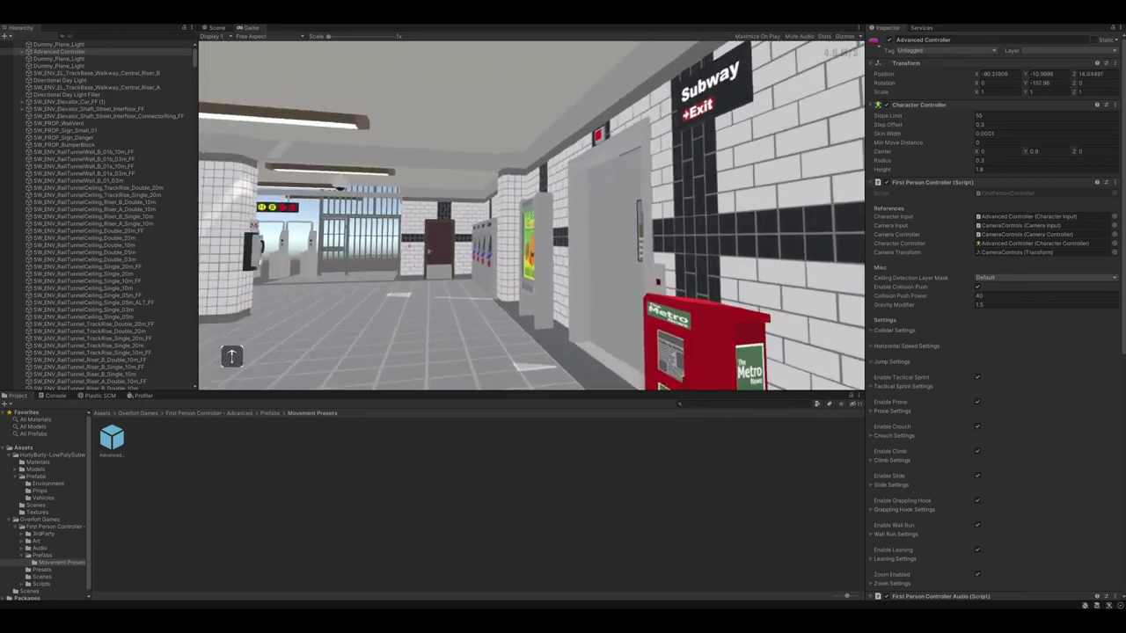
pyautogui.press('w')
pyautogui.press('d')
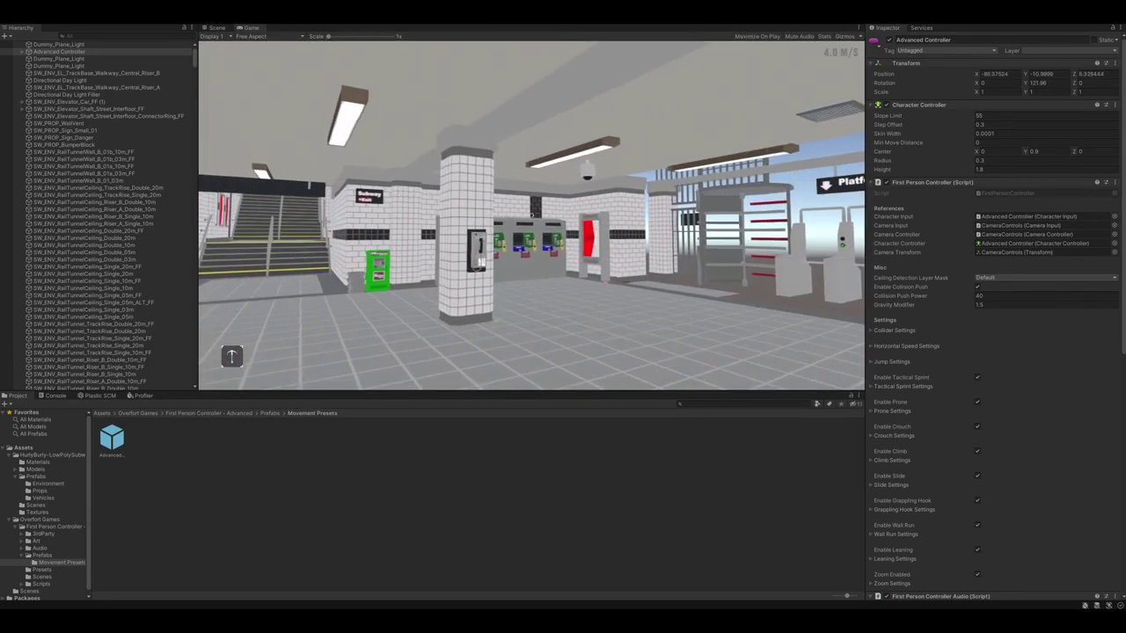
pyautogui.press('w')
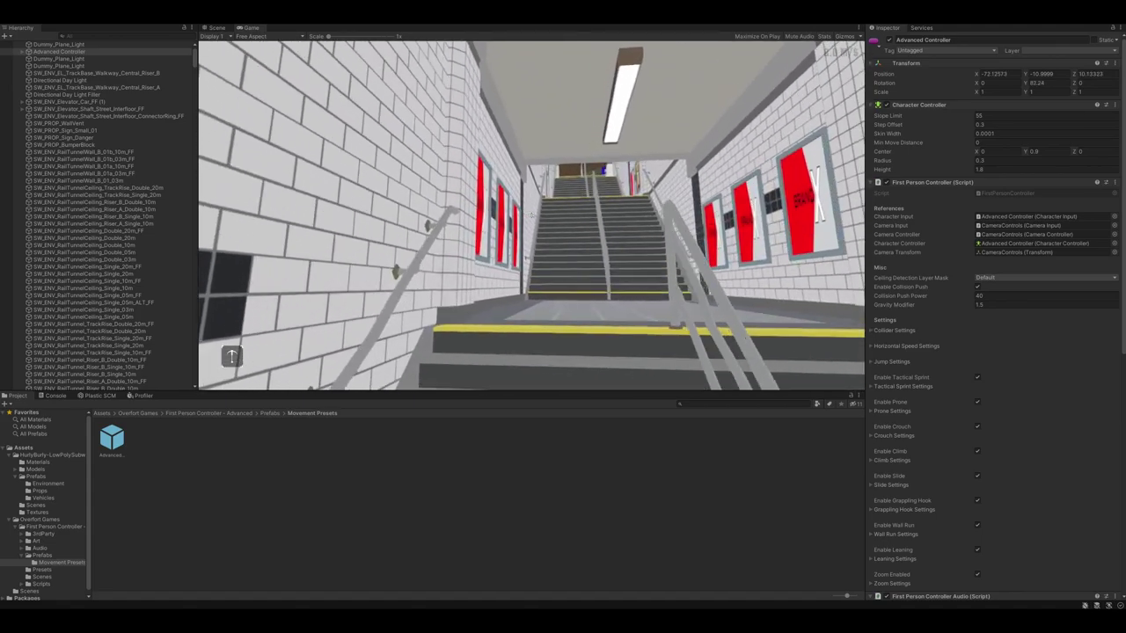
pyautogui.press('w')
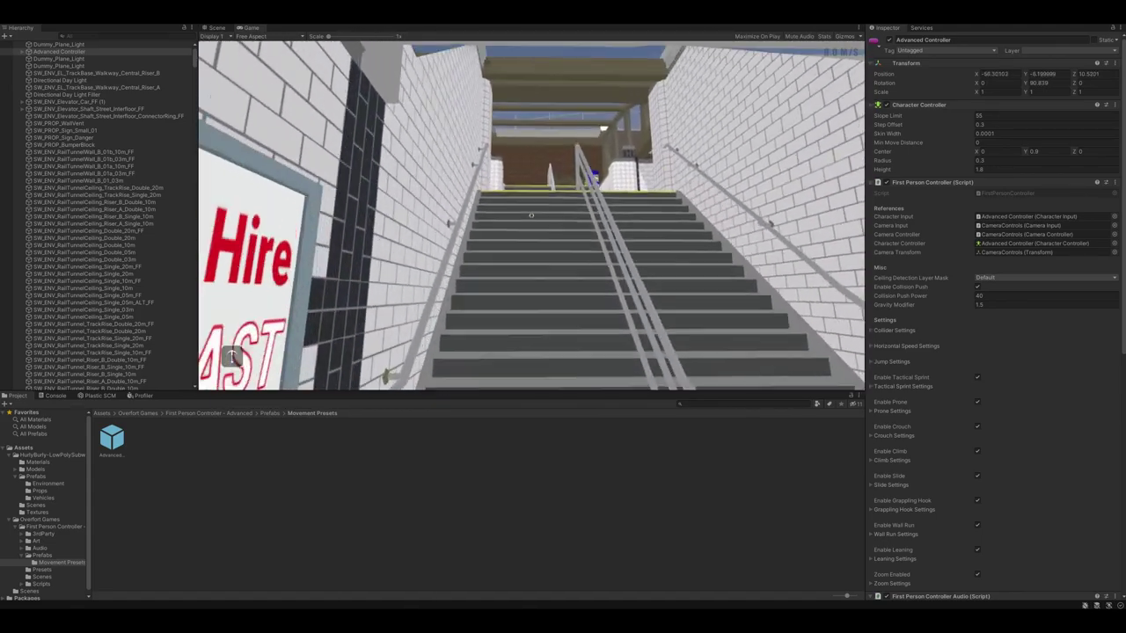
pyautogui.press('w')
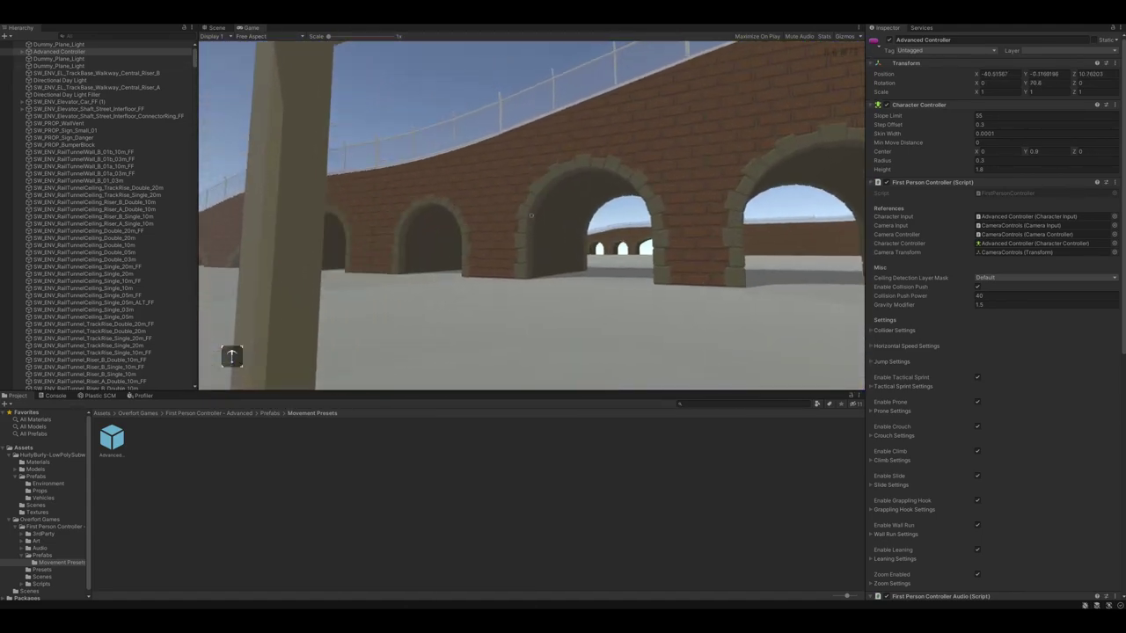
# Step: Follow the brick viaduct to the grey retaining wall and climb over it into the sunken trackway
pyautogui.press('w')
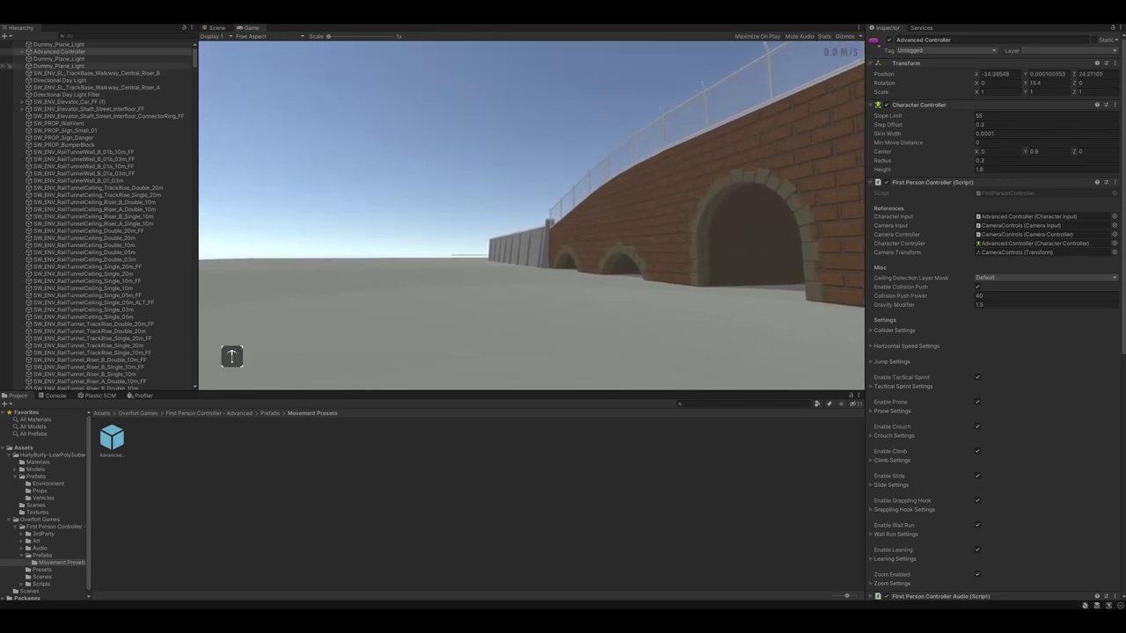
pyautogui.press('w')
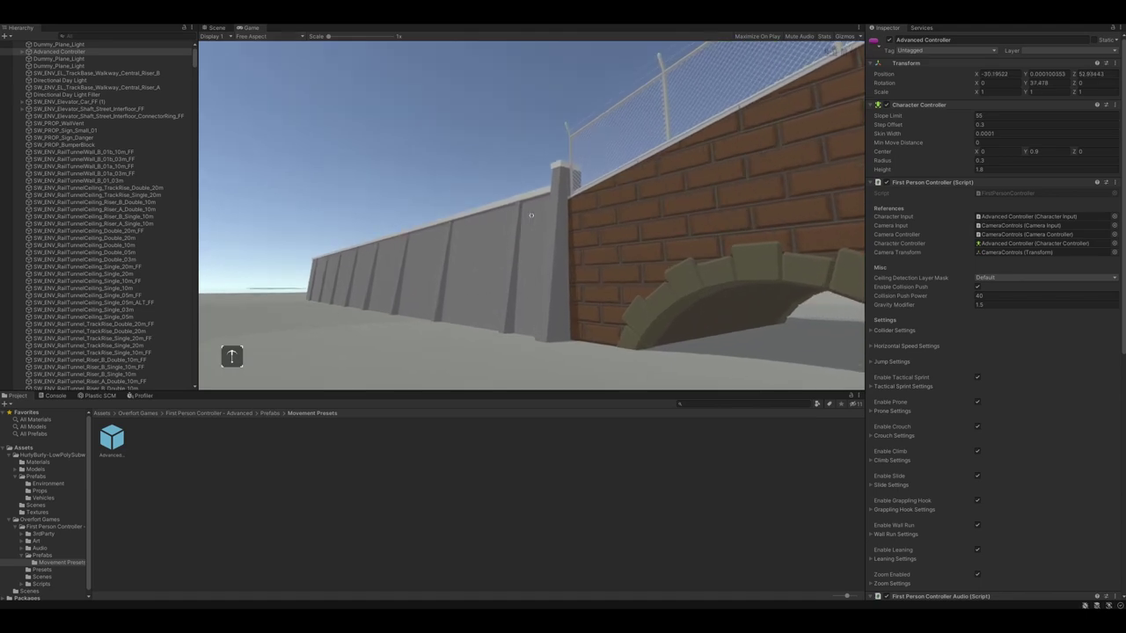
pyautogui.press('w')
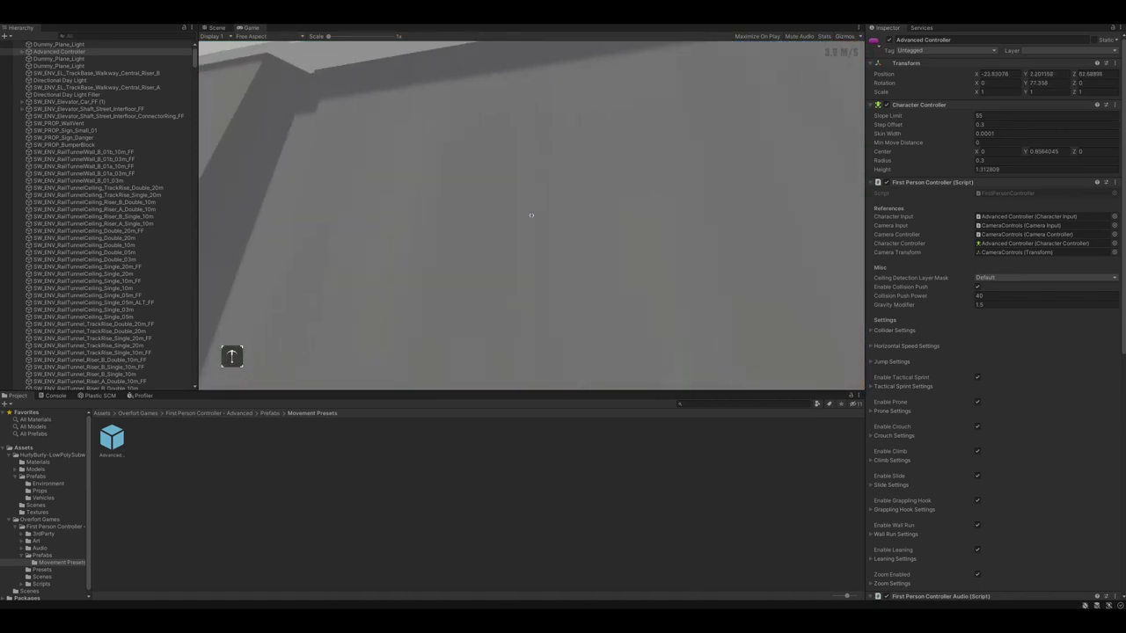
pyautogui.press('s')
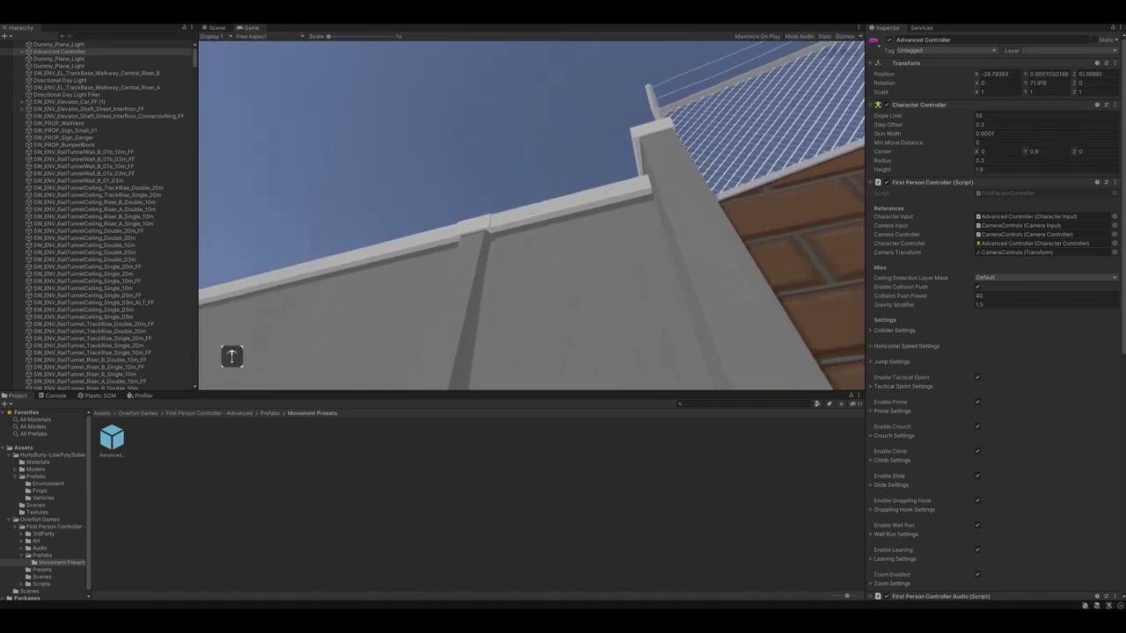
pyautogui.press('g')
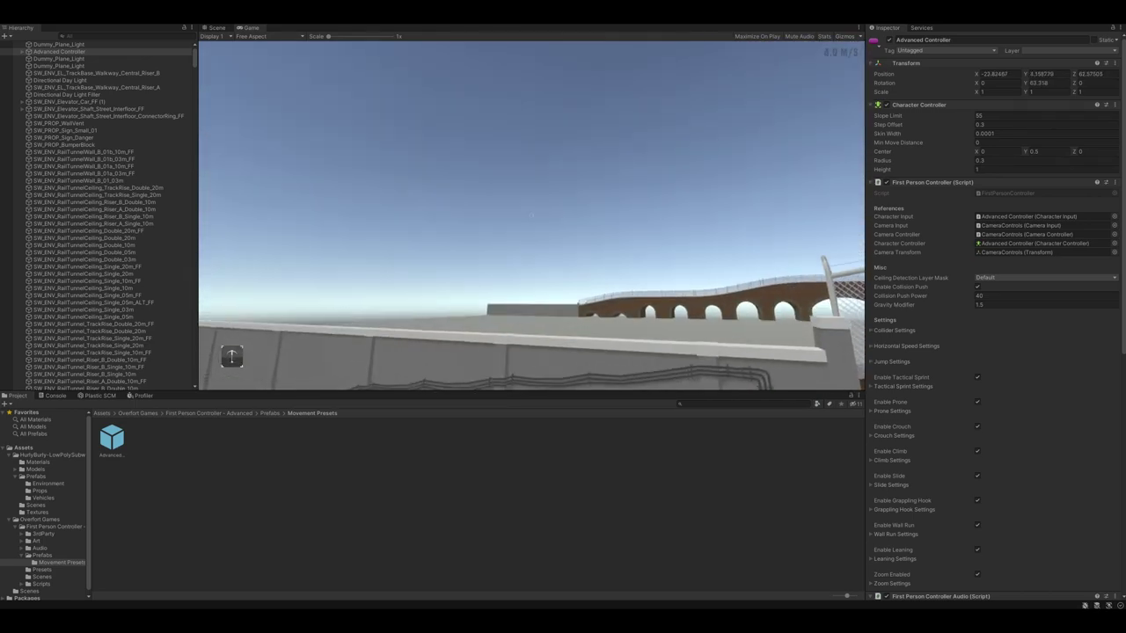
pyautogui.press('w')
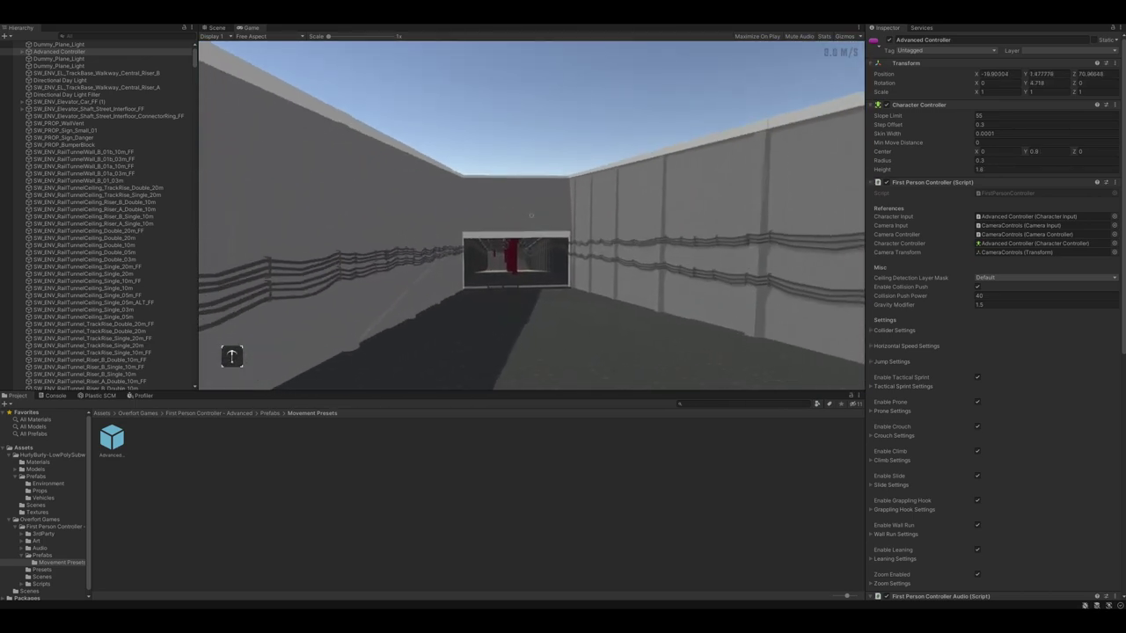
# Step: Walk down the trackway into the tunnel with red columns and exit play mode
pyautogui.press('w')
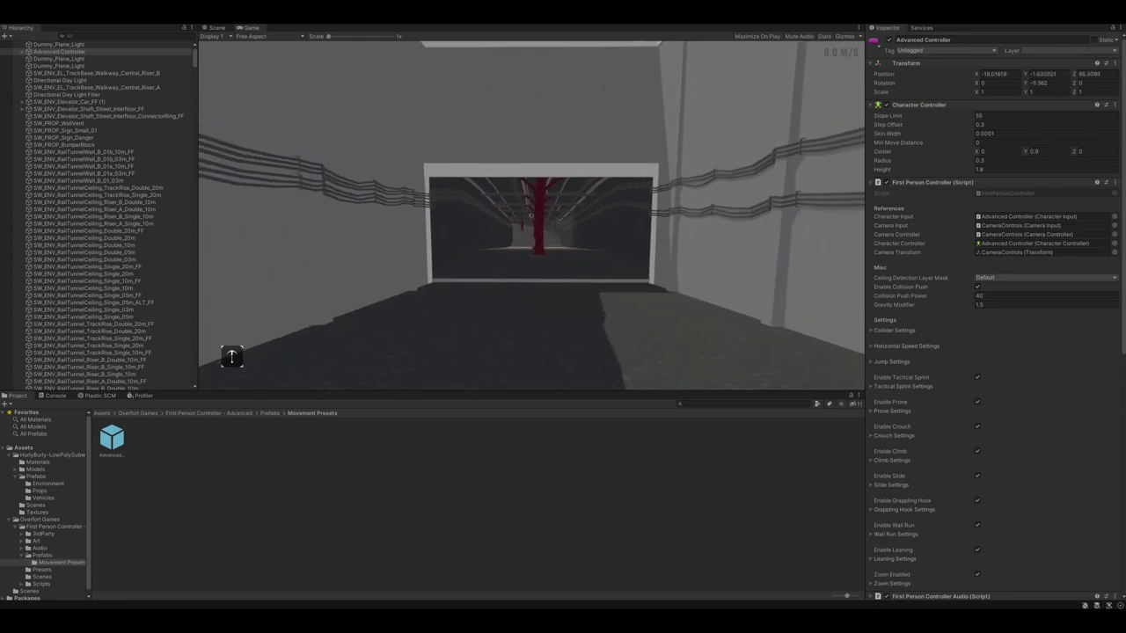
pyautogui.press('w')
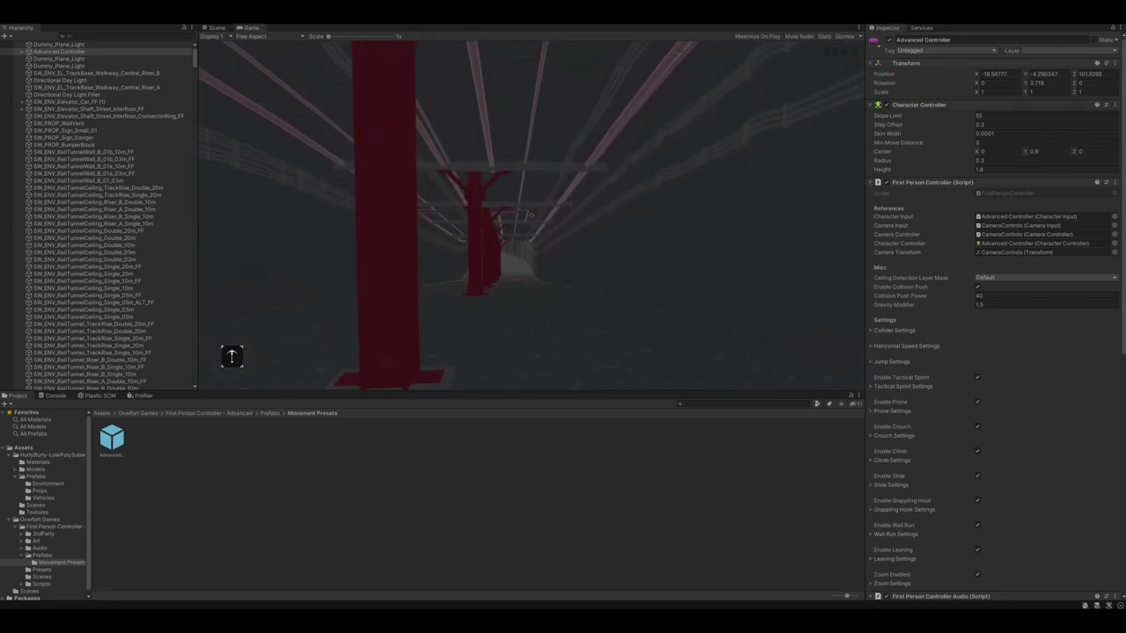
pyautogui.press('w')
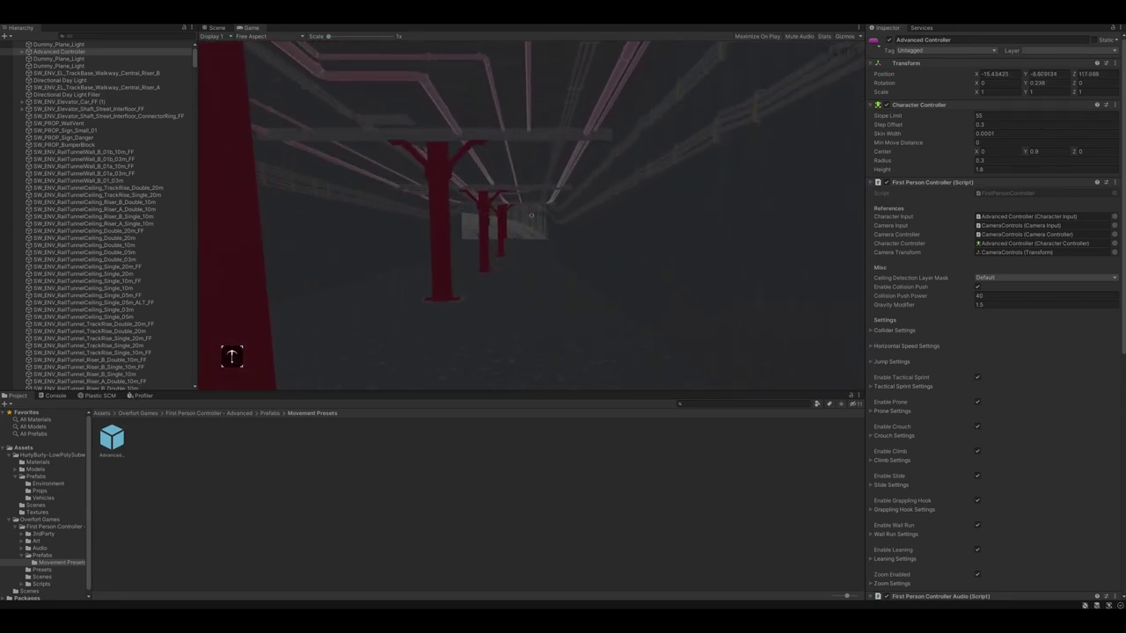
pyautogui.press('w')
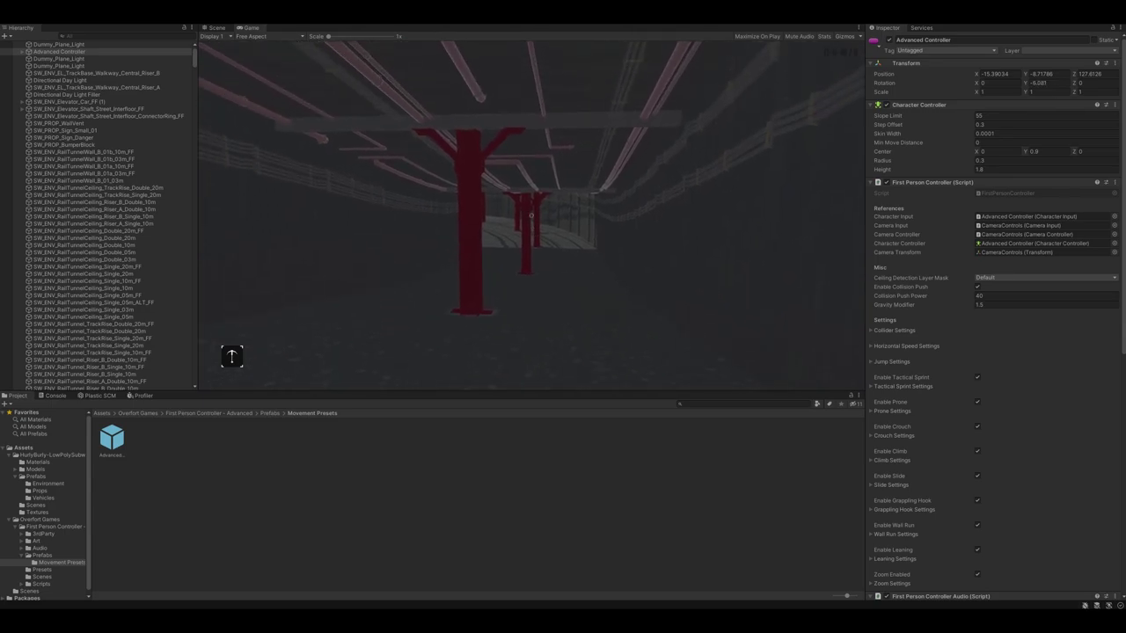
pyautogui.hotkey('ctrl', 'p')
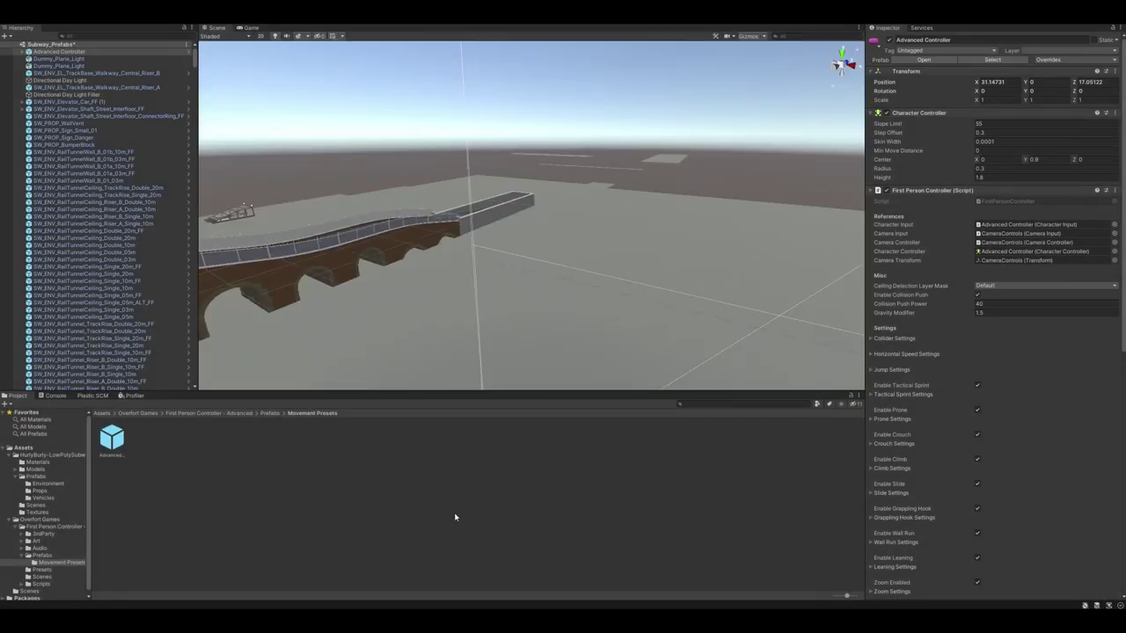